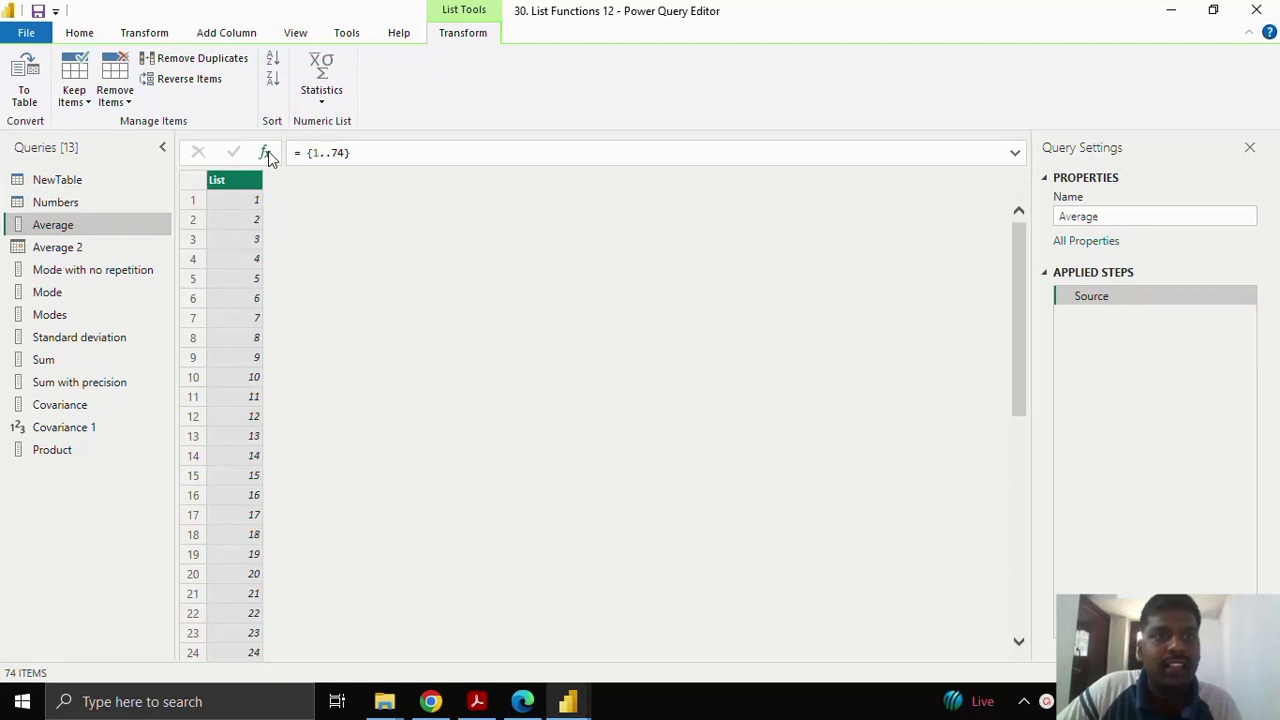
- Add a custom step to the Average query that averages its list with = List.Average(Source)
left_click(266, 152)
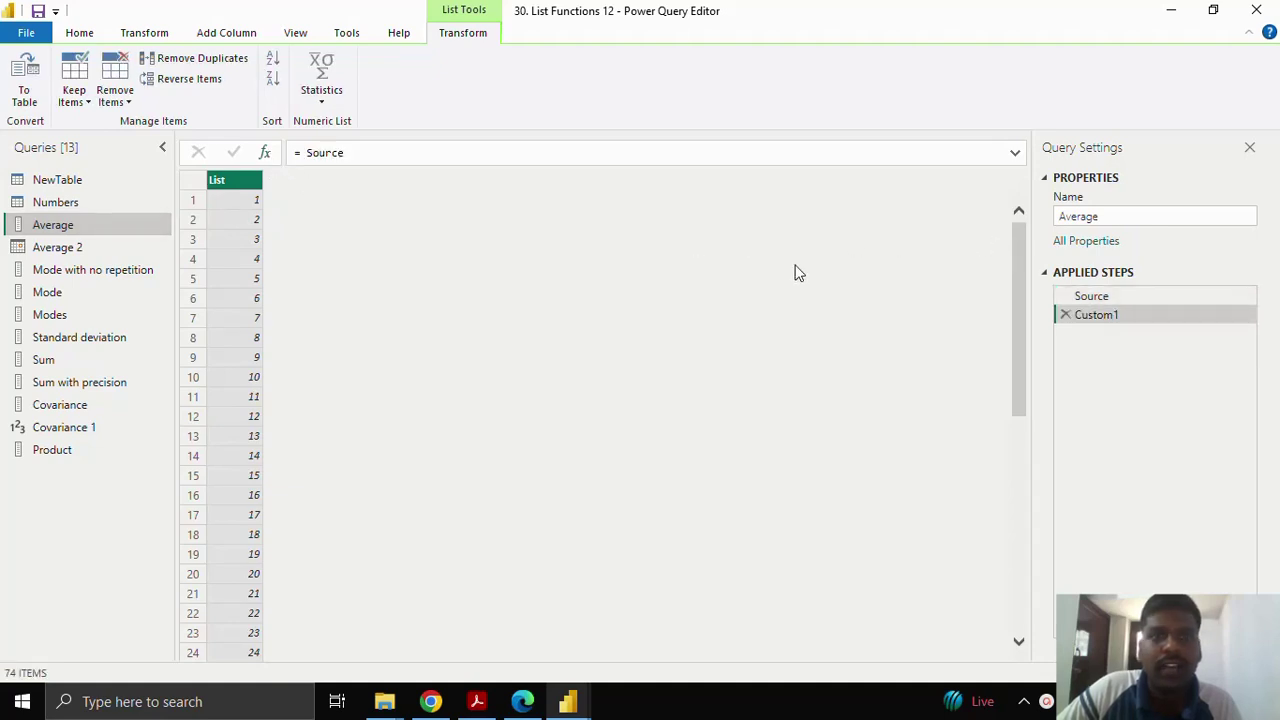
left_click_drag(308, 148, 374, 157)
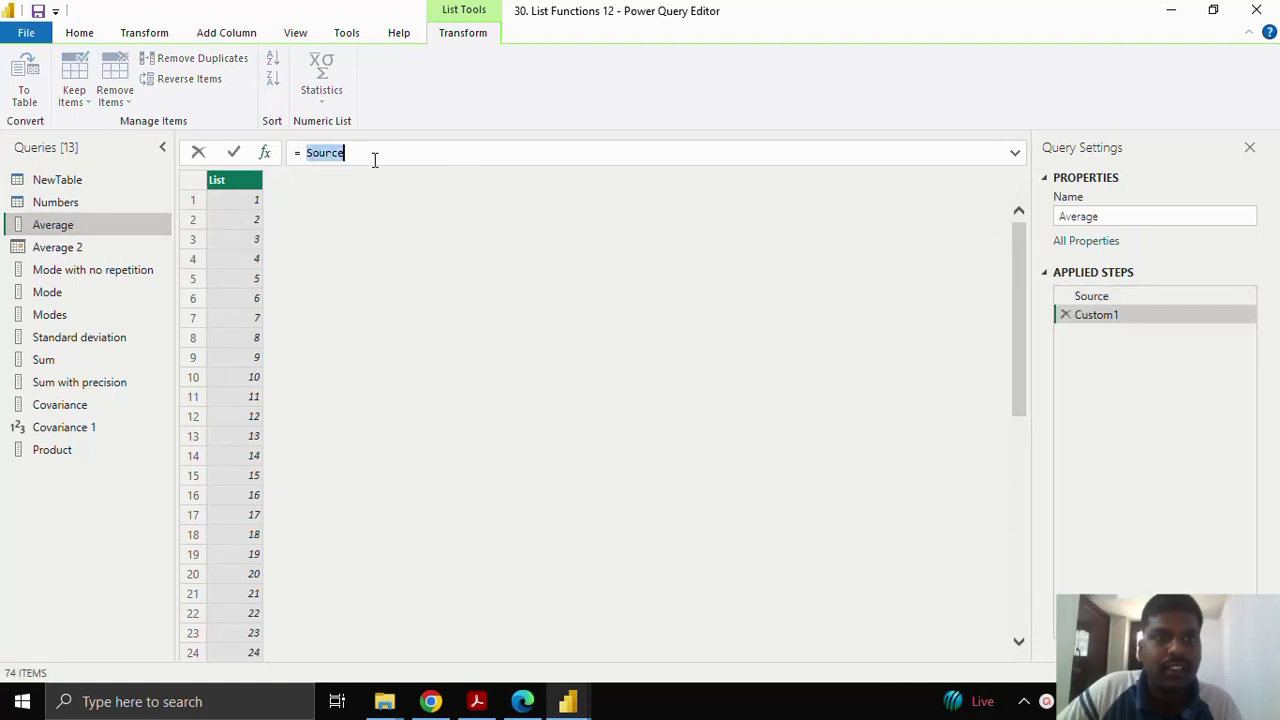
key("BackSpace")
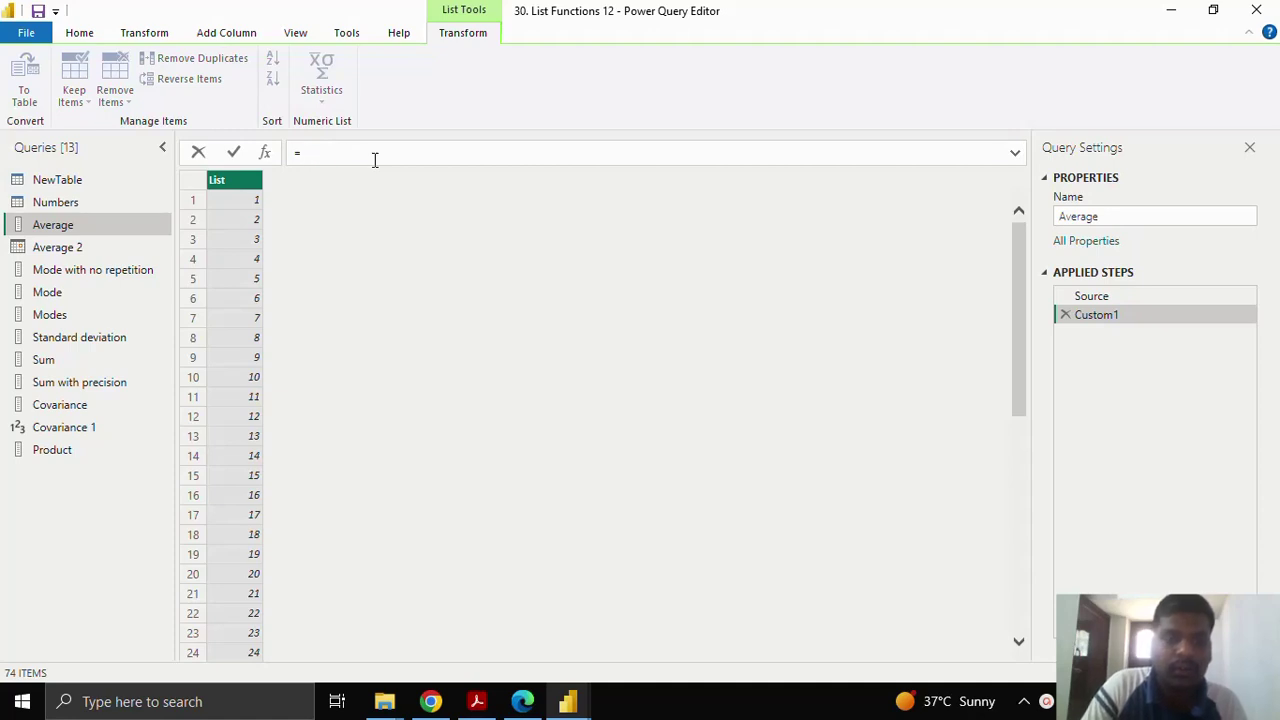
type(".Av")
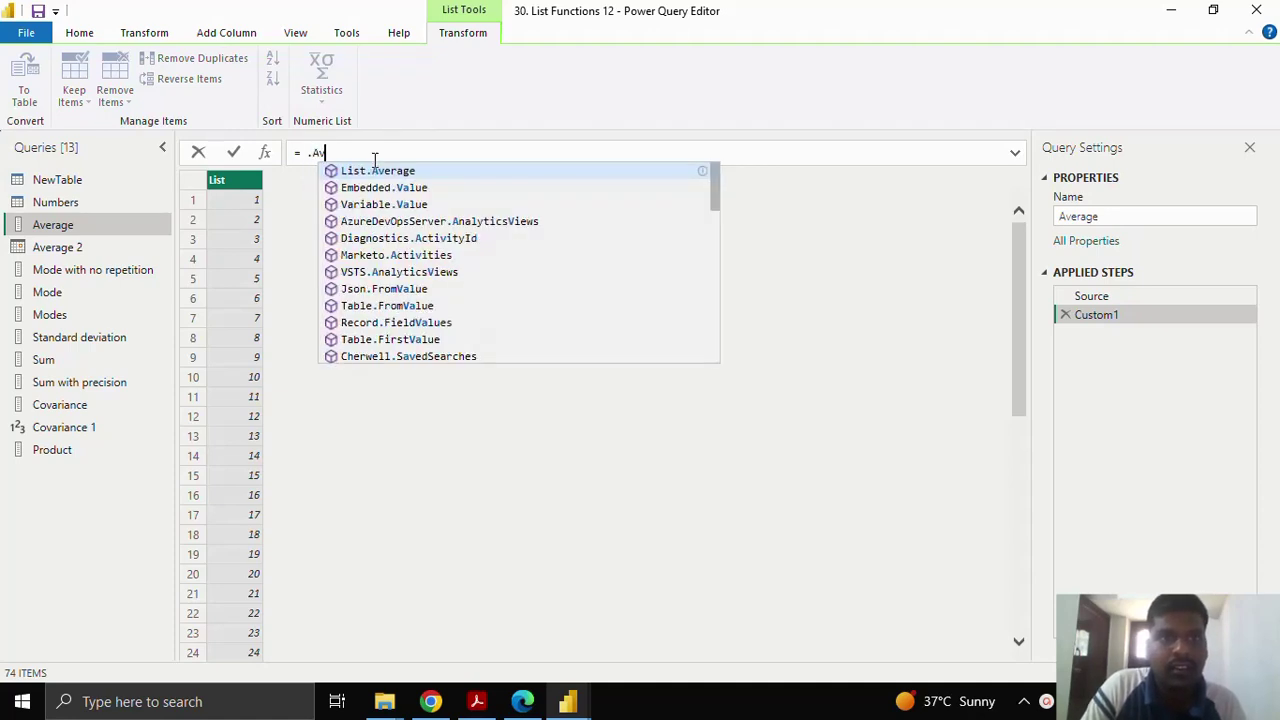
key("Tab")
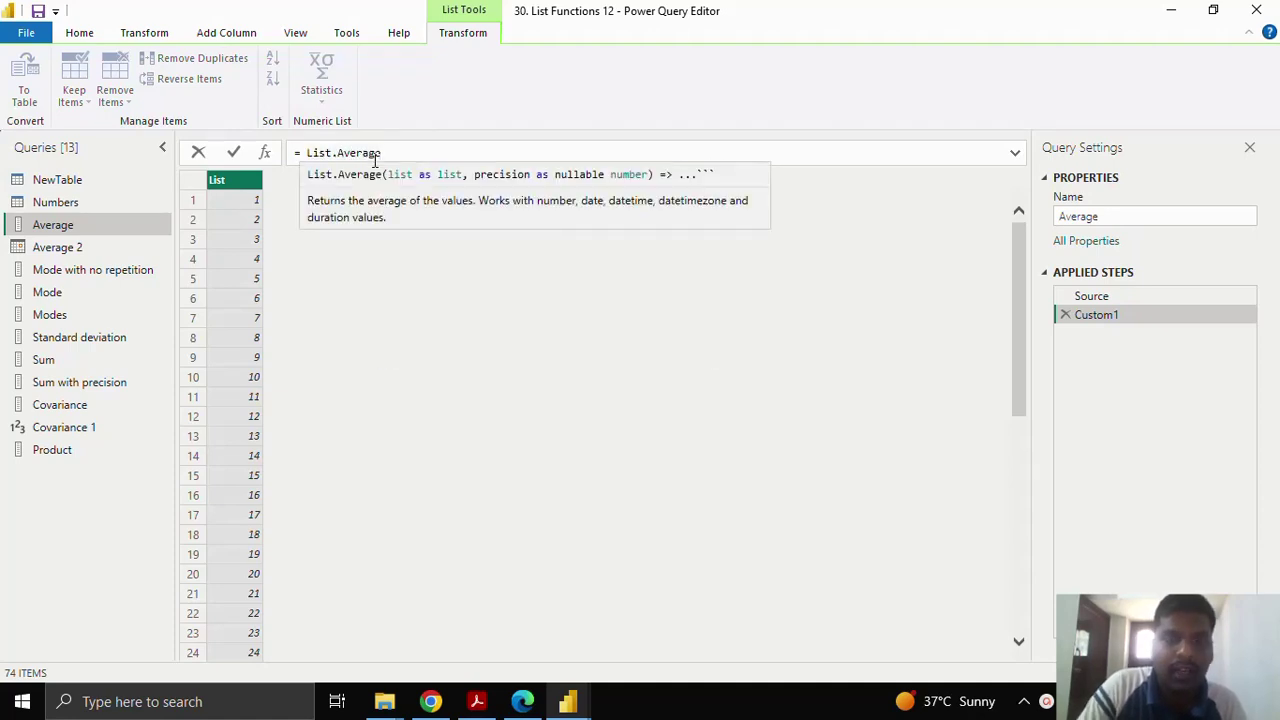
type("(")
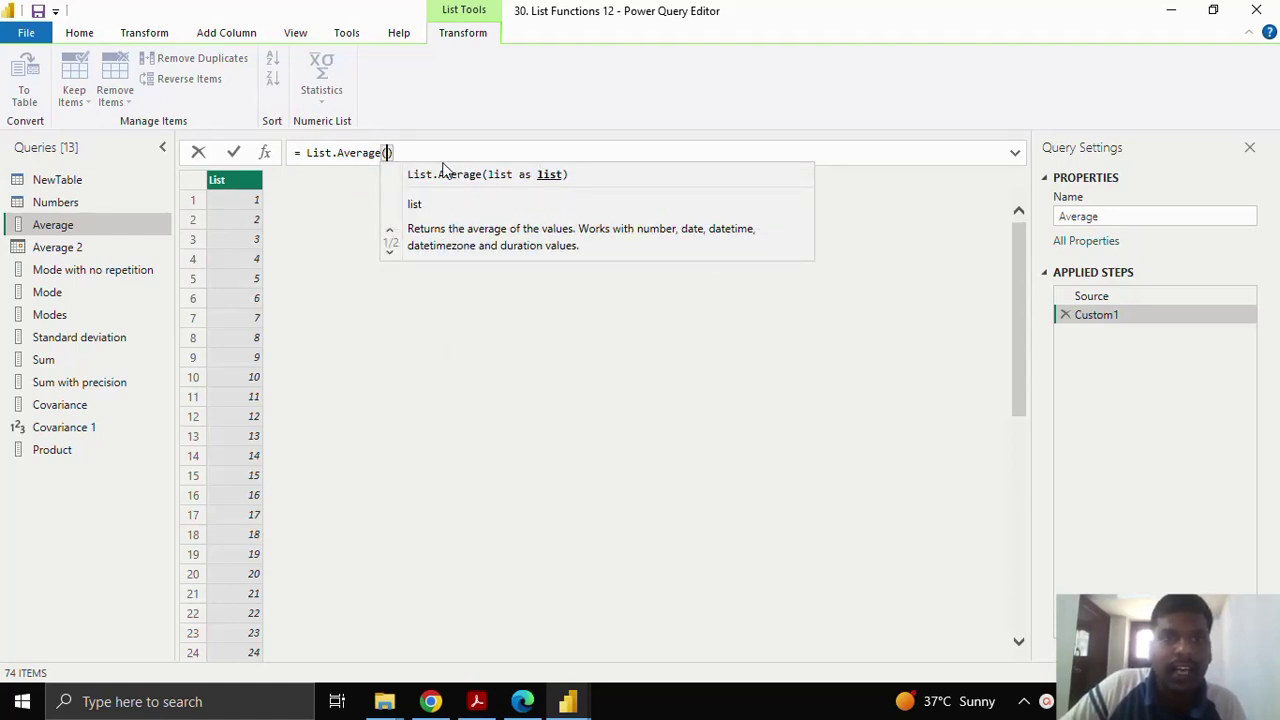
type("So")
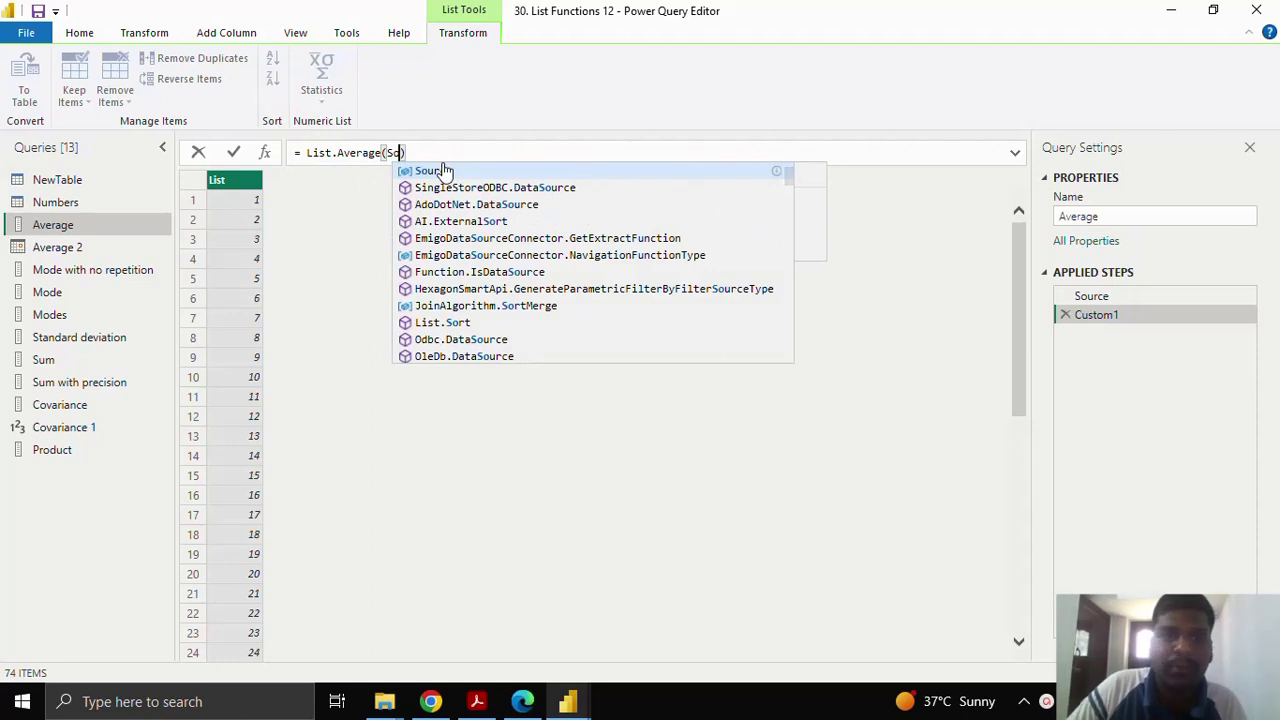
type("urce")
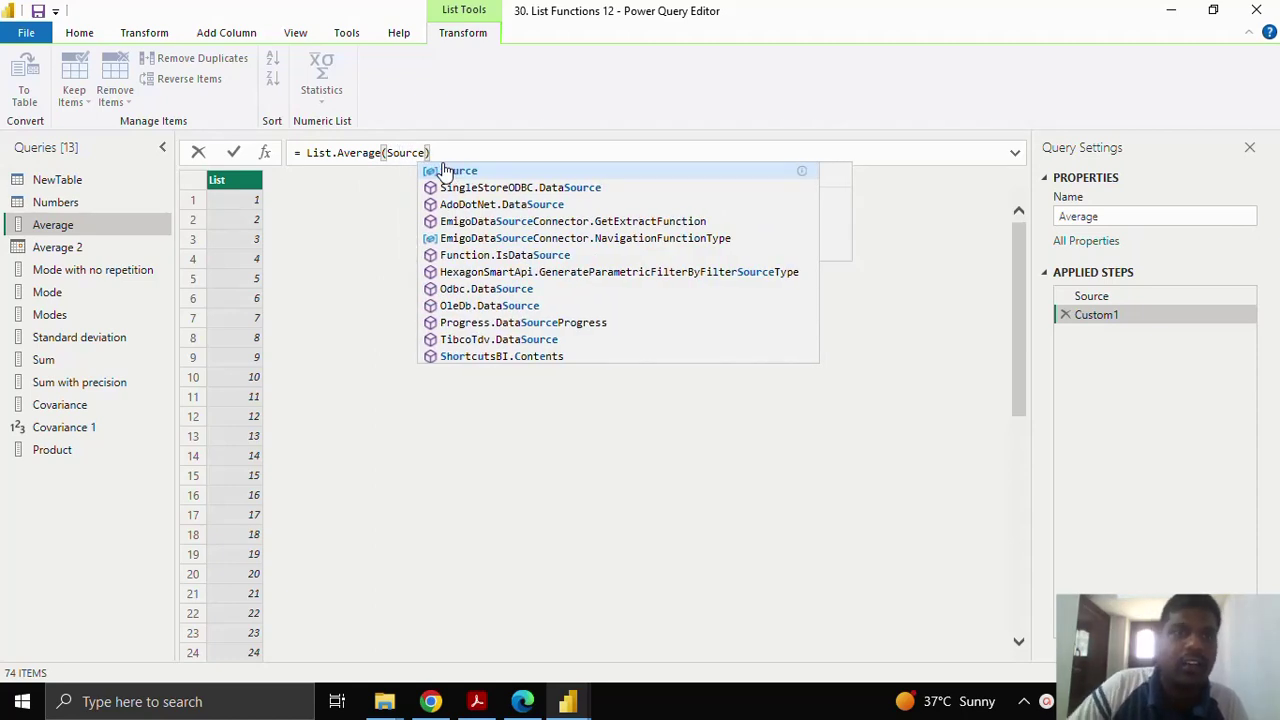
left_click(234, 157)
left_click_drag(183, 181, 207, 188)
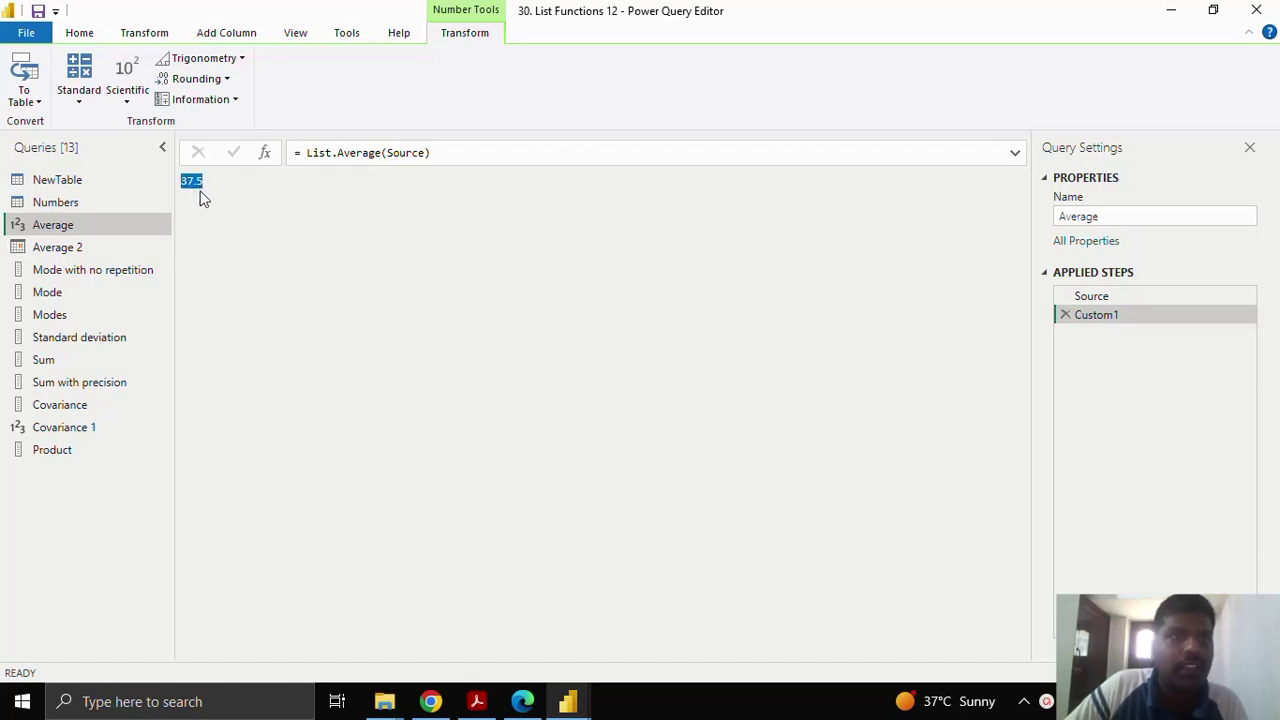
- Delete the Custom1 step from the Average 2 query to return to its Date column
left_click(145, 252)
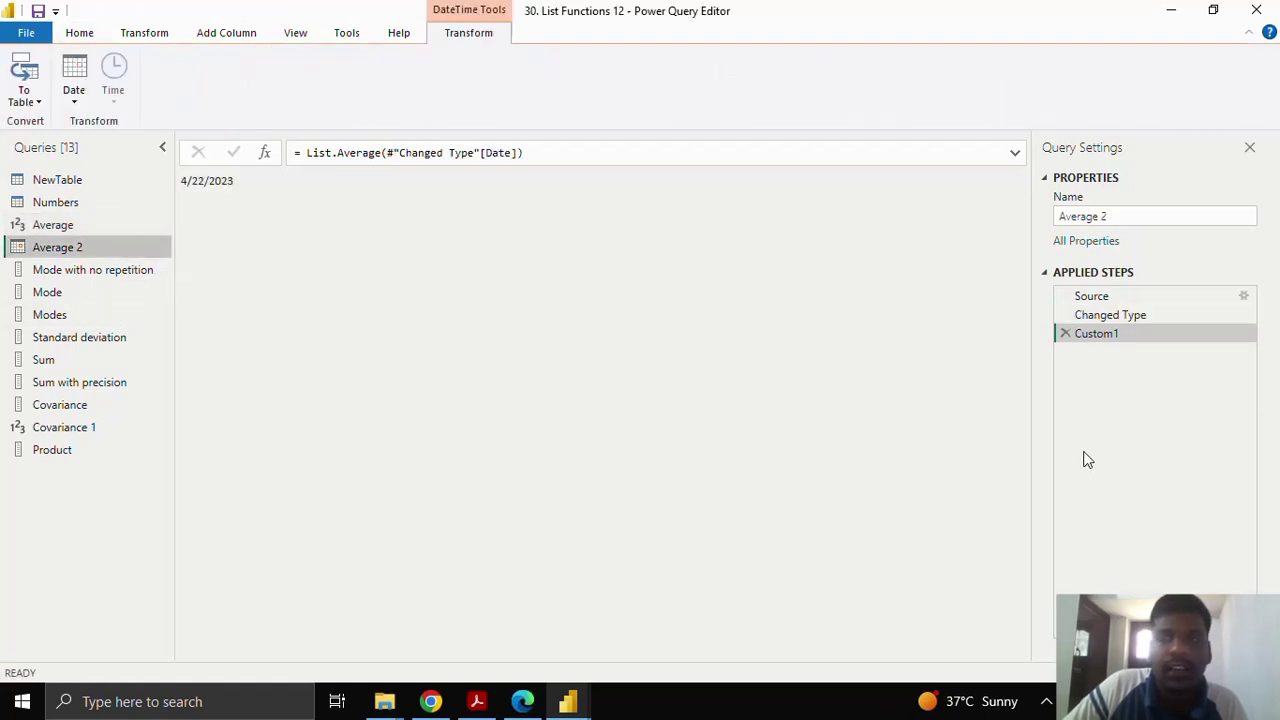
left_click(1066, 335)
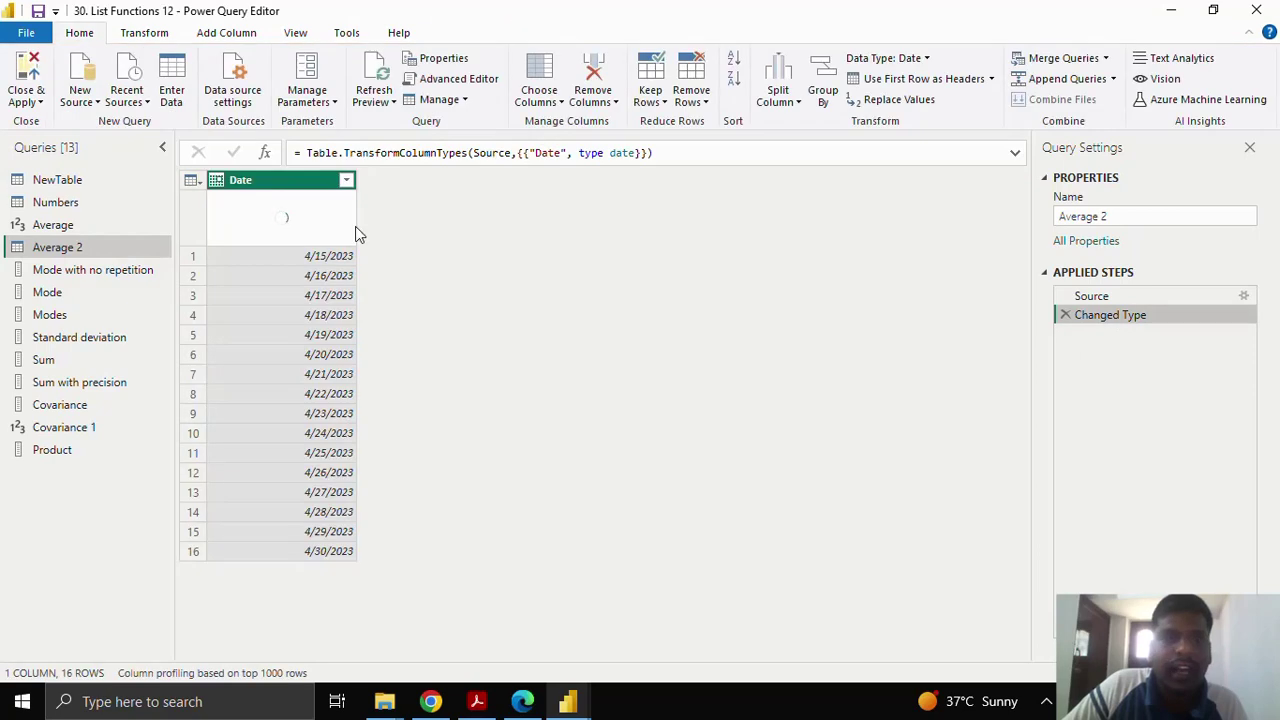
left_click(240, 180)
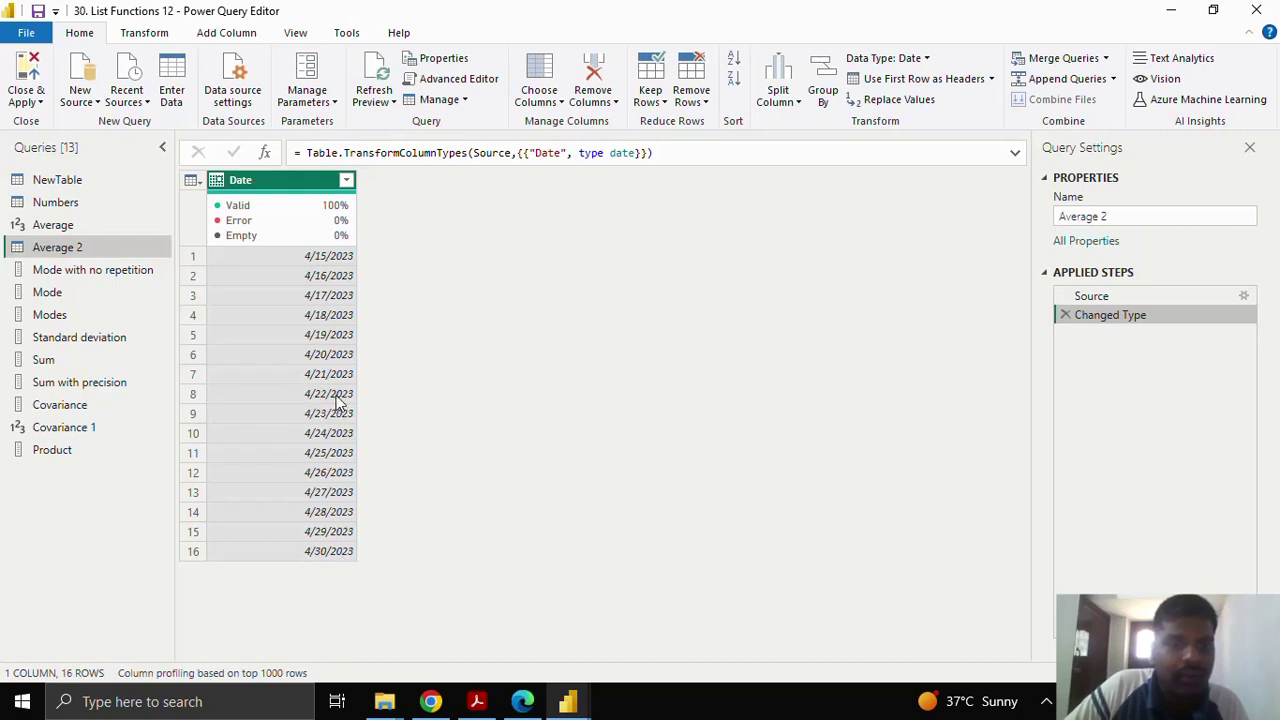
- Add a custom step to the Average 2 query that averages the dates with = List.Average(#"Changed Type"[Date])
left_click(264, 152)
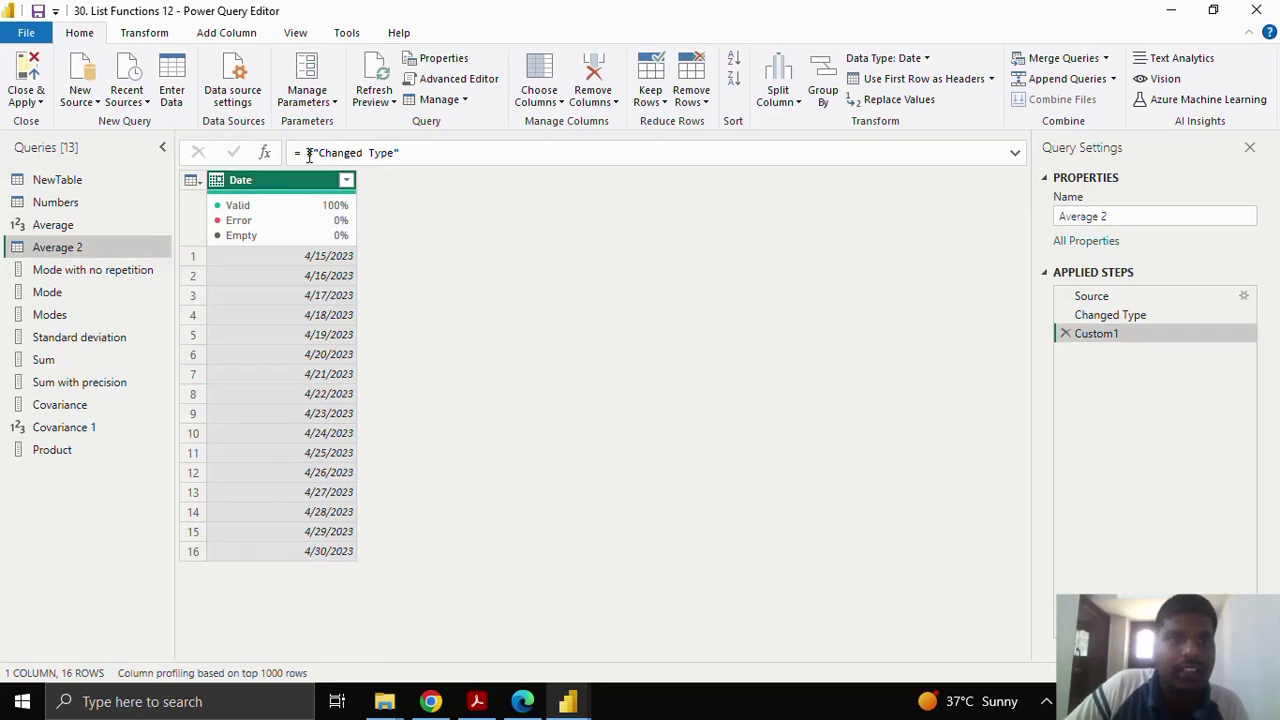
left_click_drag(309, 155, 411, 150)
key("BackSpace")
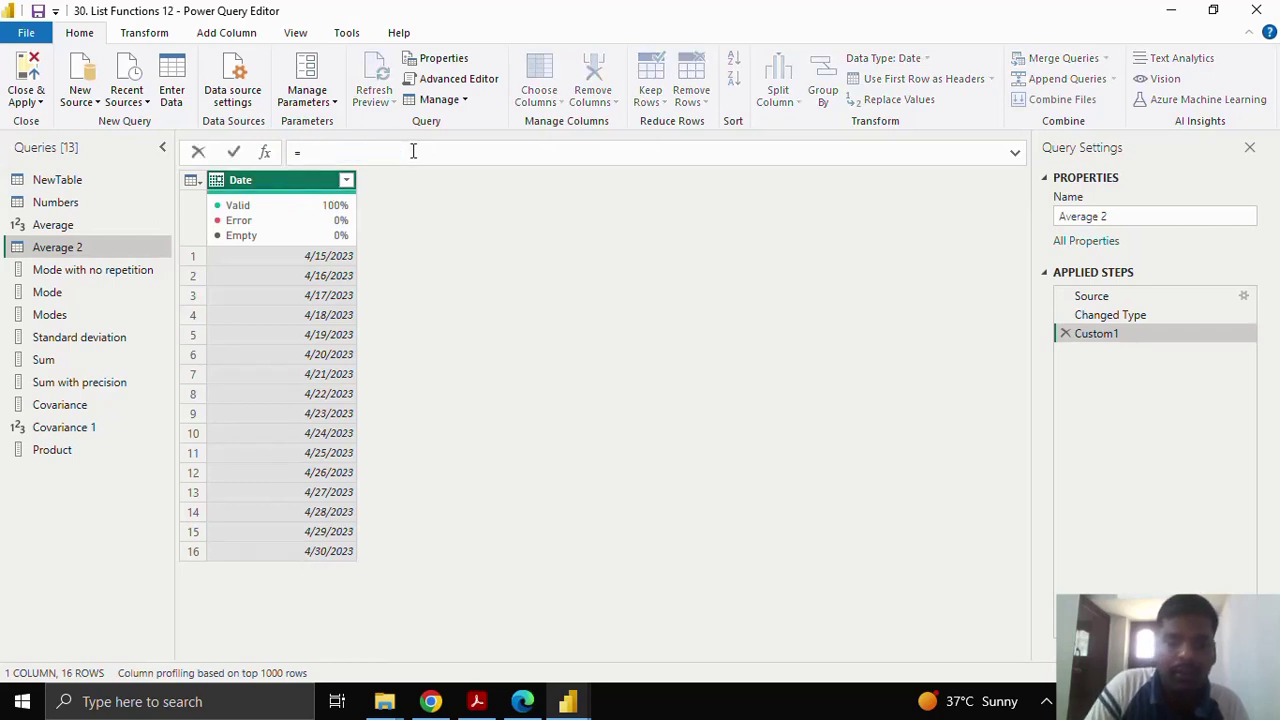
type("List.Average")
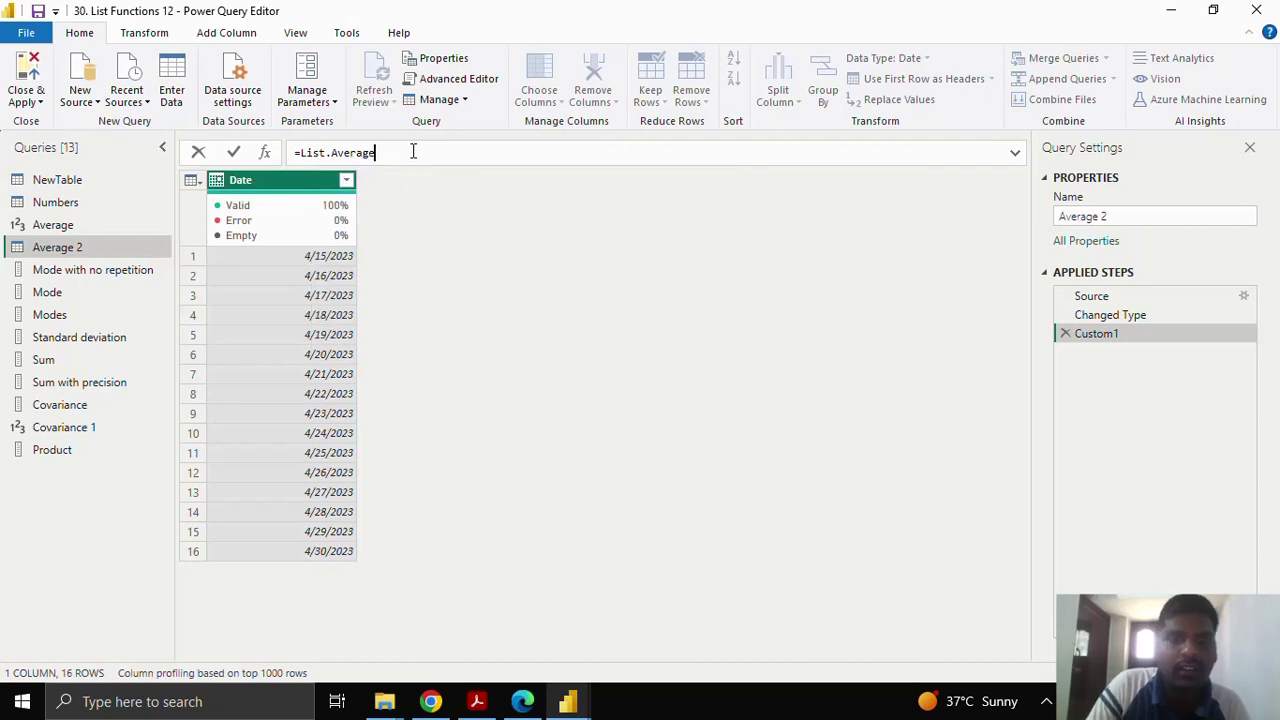
type("(")
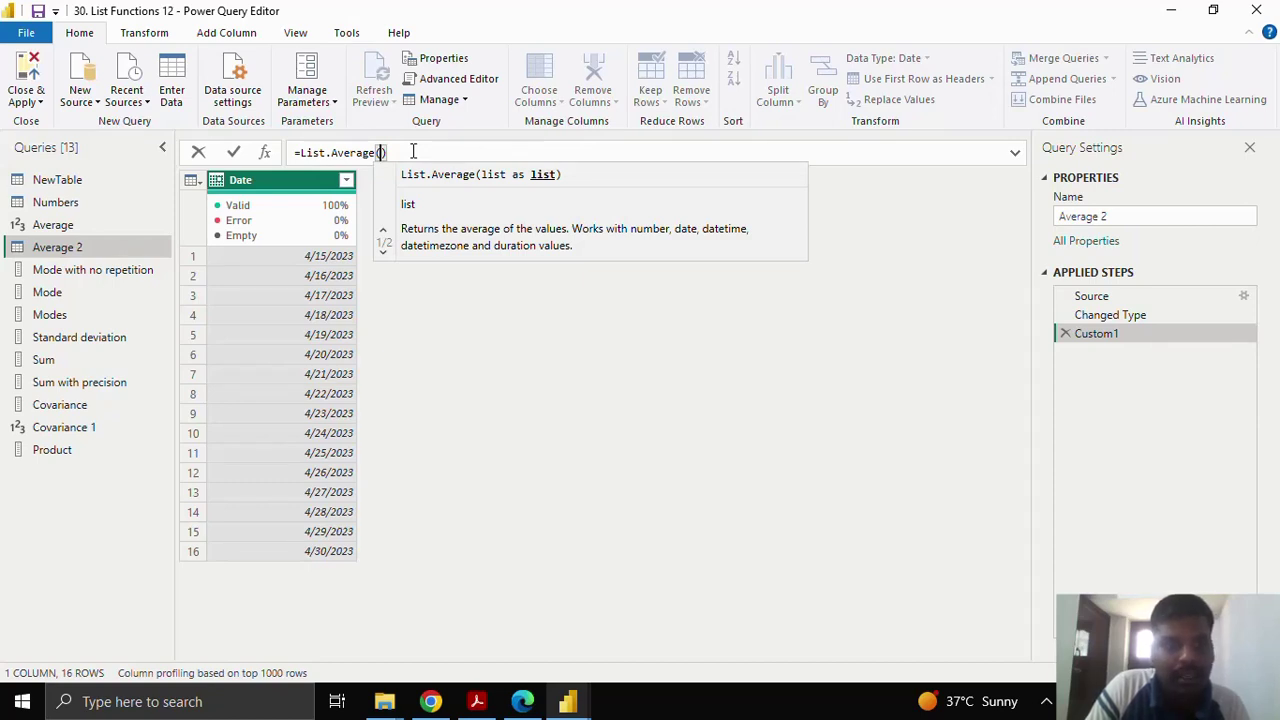
type("#\"")
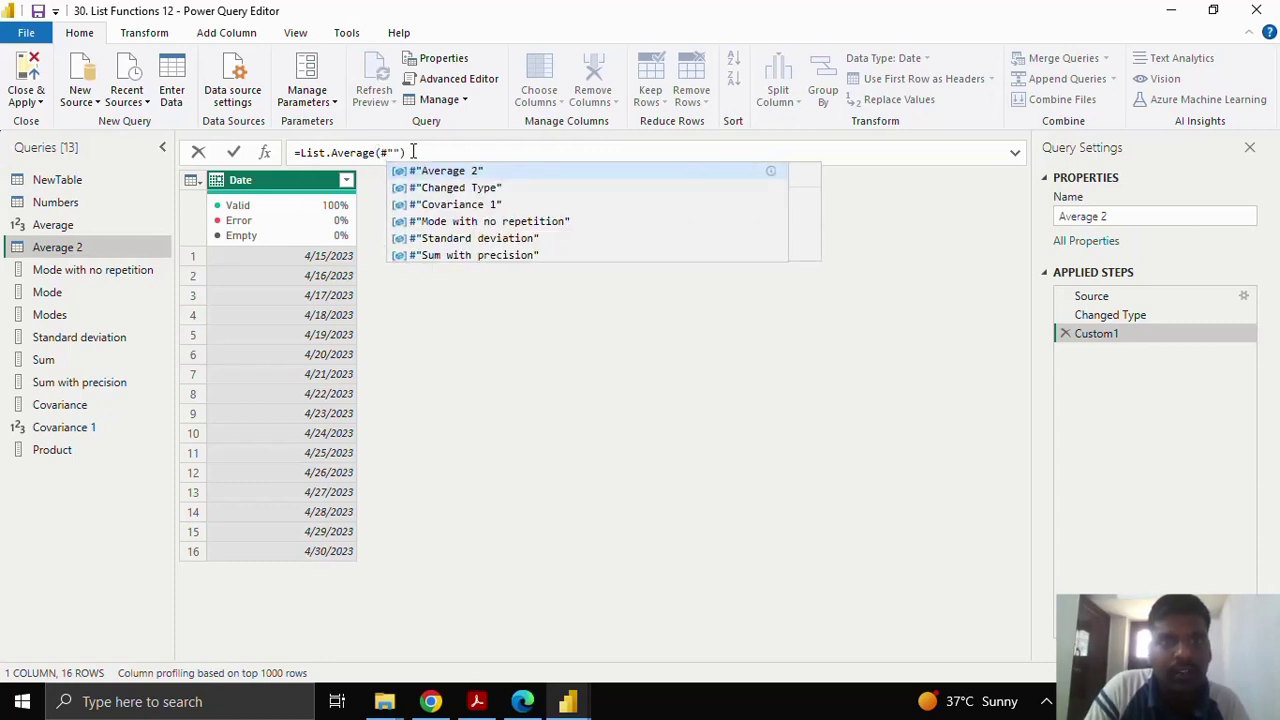
key("Down")
key("Tab")
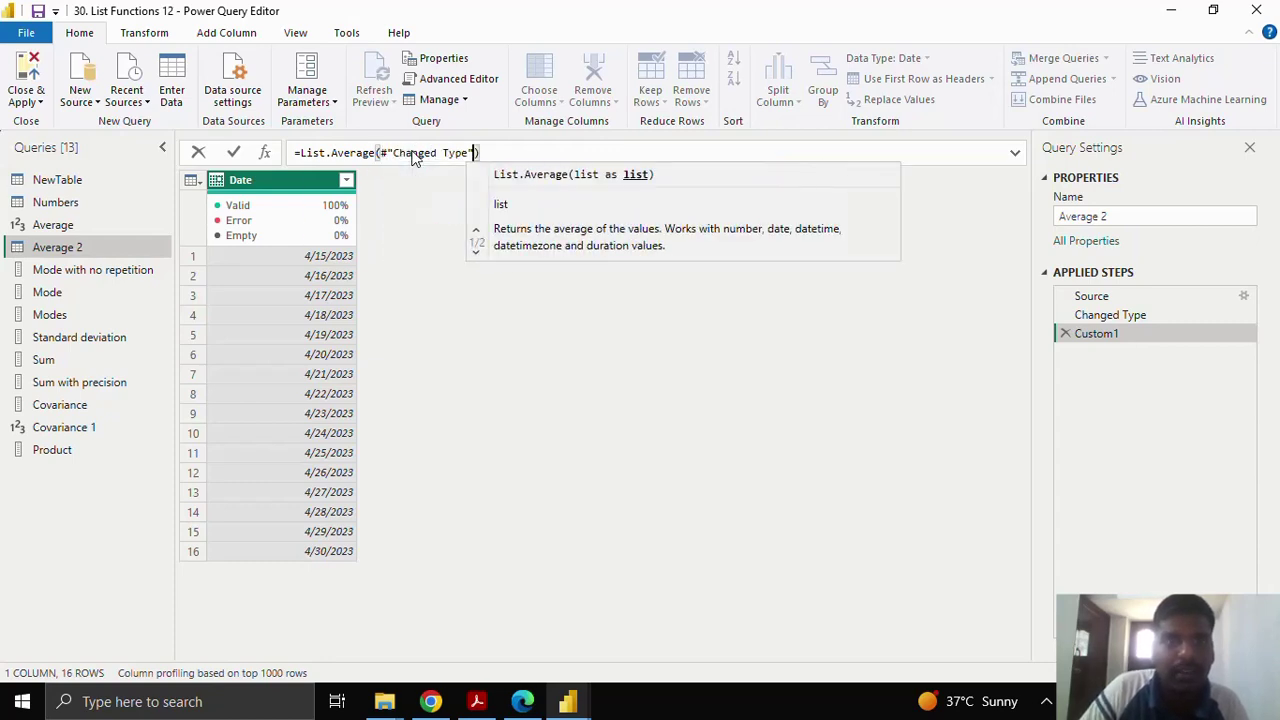
type("[")
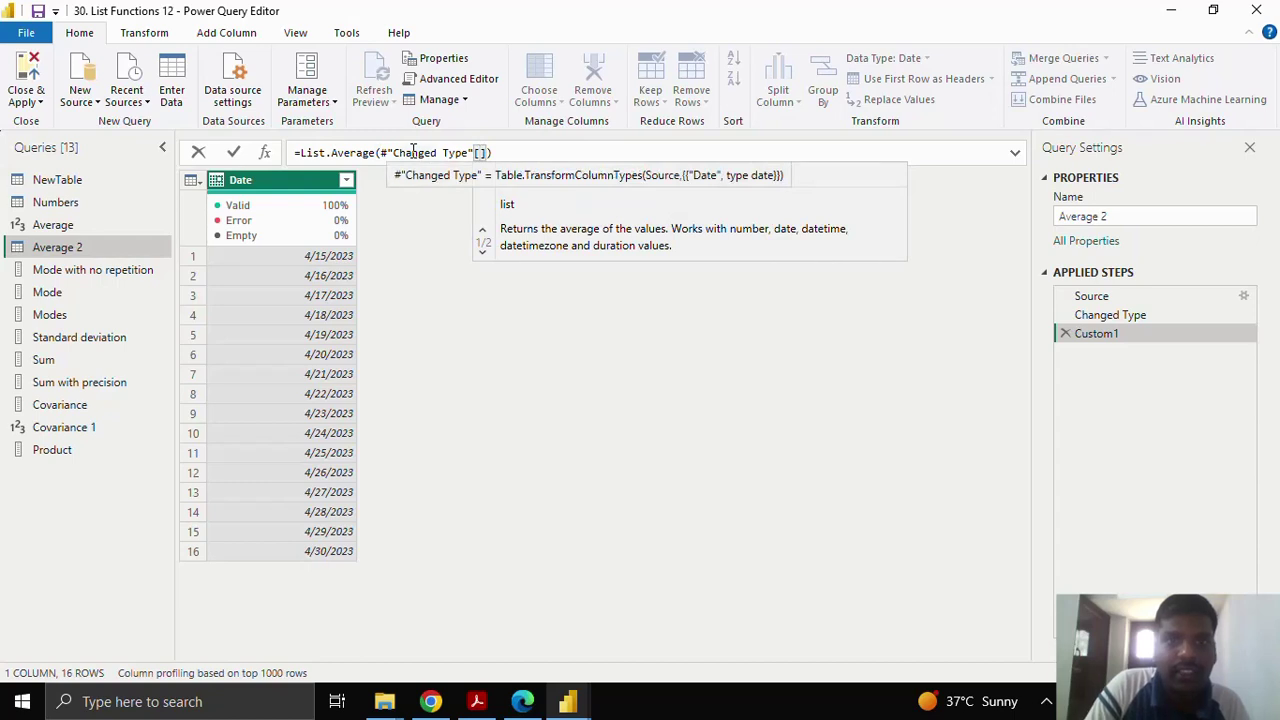
type("Da")
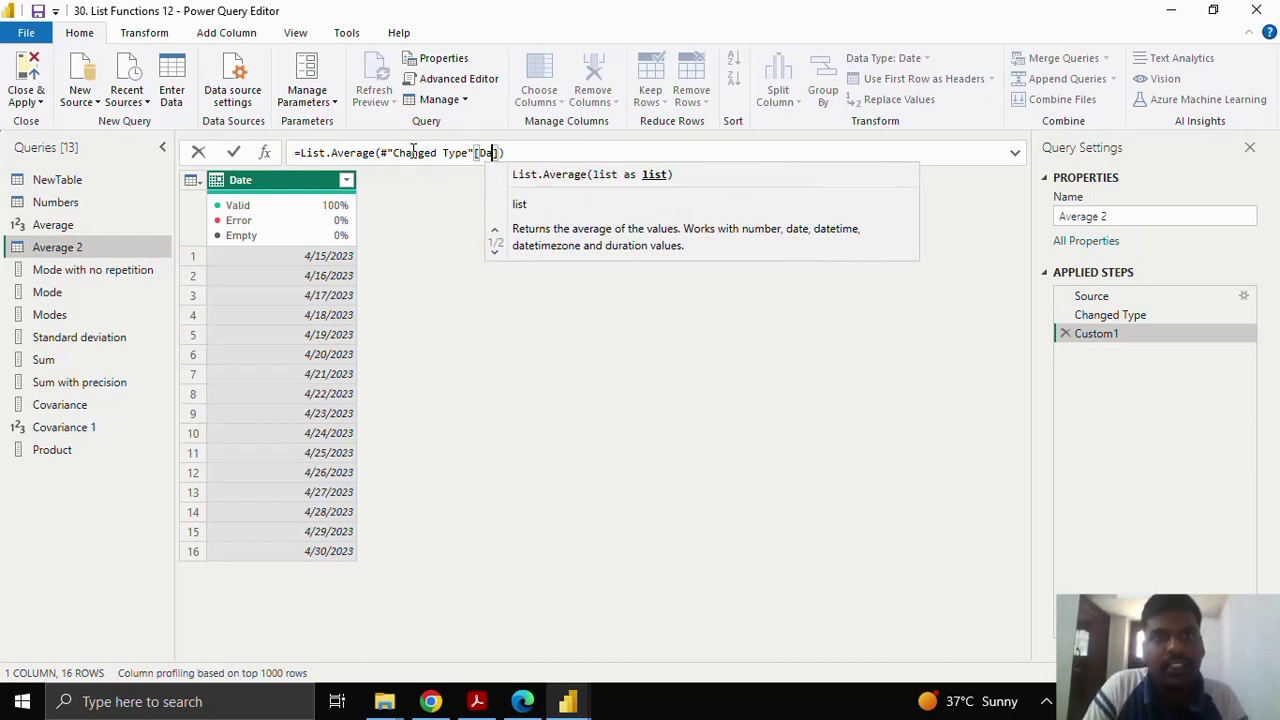
type("te")
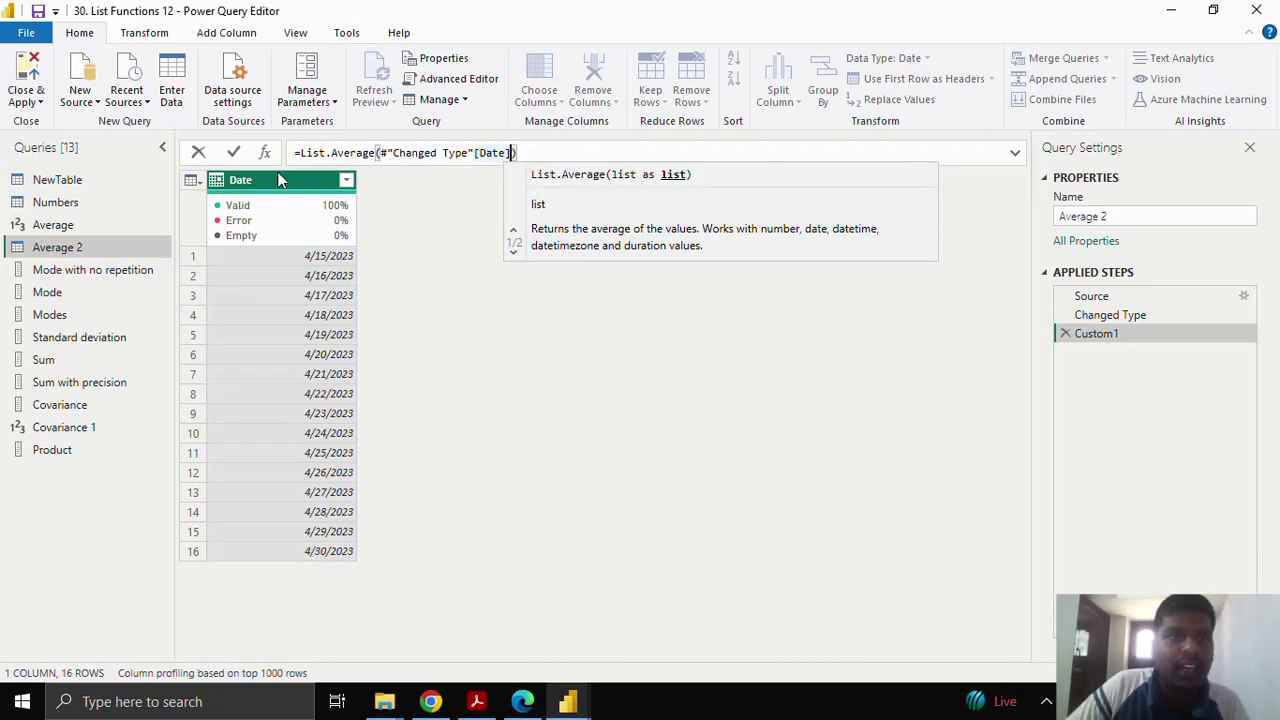
left_click(234, 152)
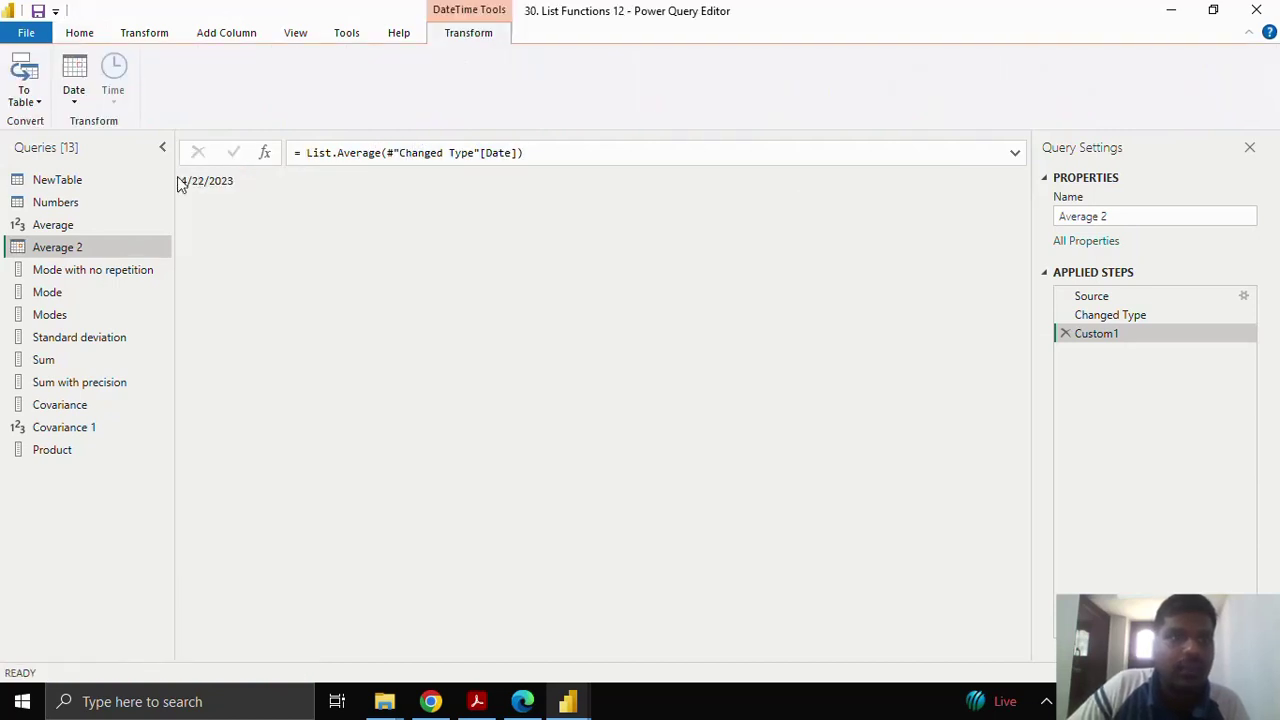
left_click_drag(183, 187, 236, 197)
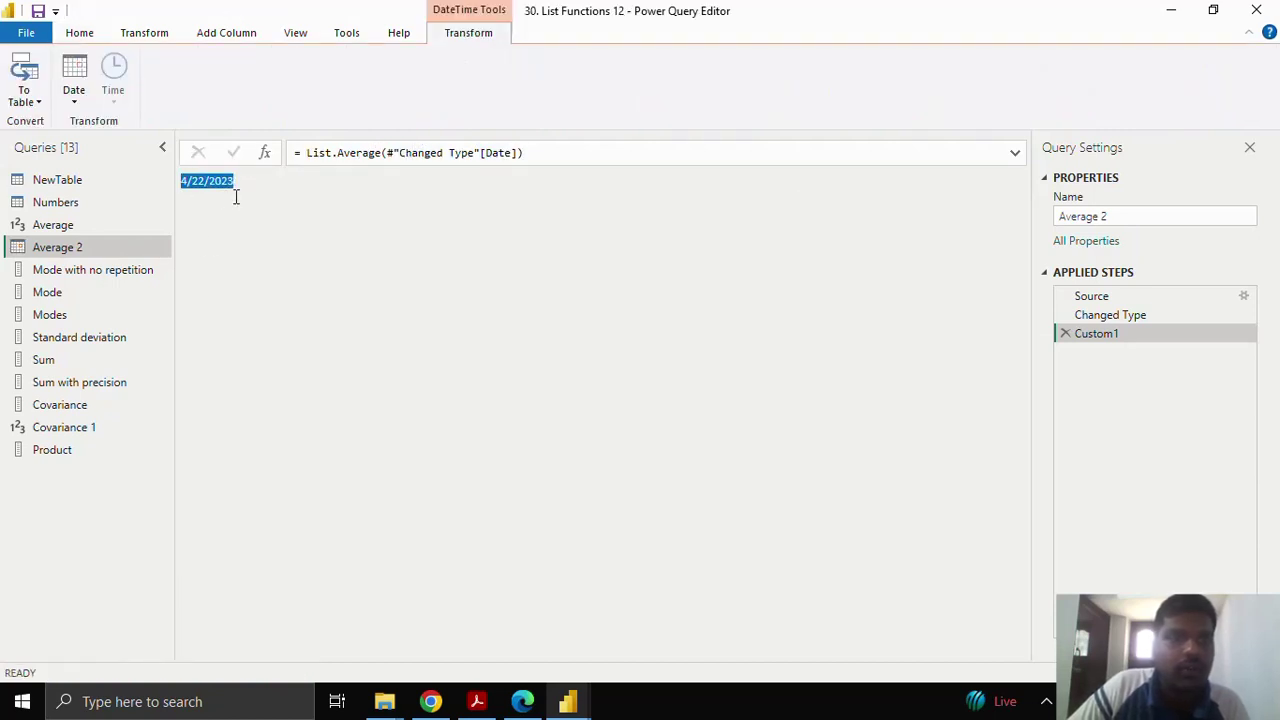
- Add a custom step with = List.Mode(Source) to the Mode with no repetition query, and review its source list
left_click(142, 277)
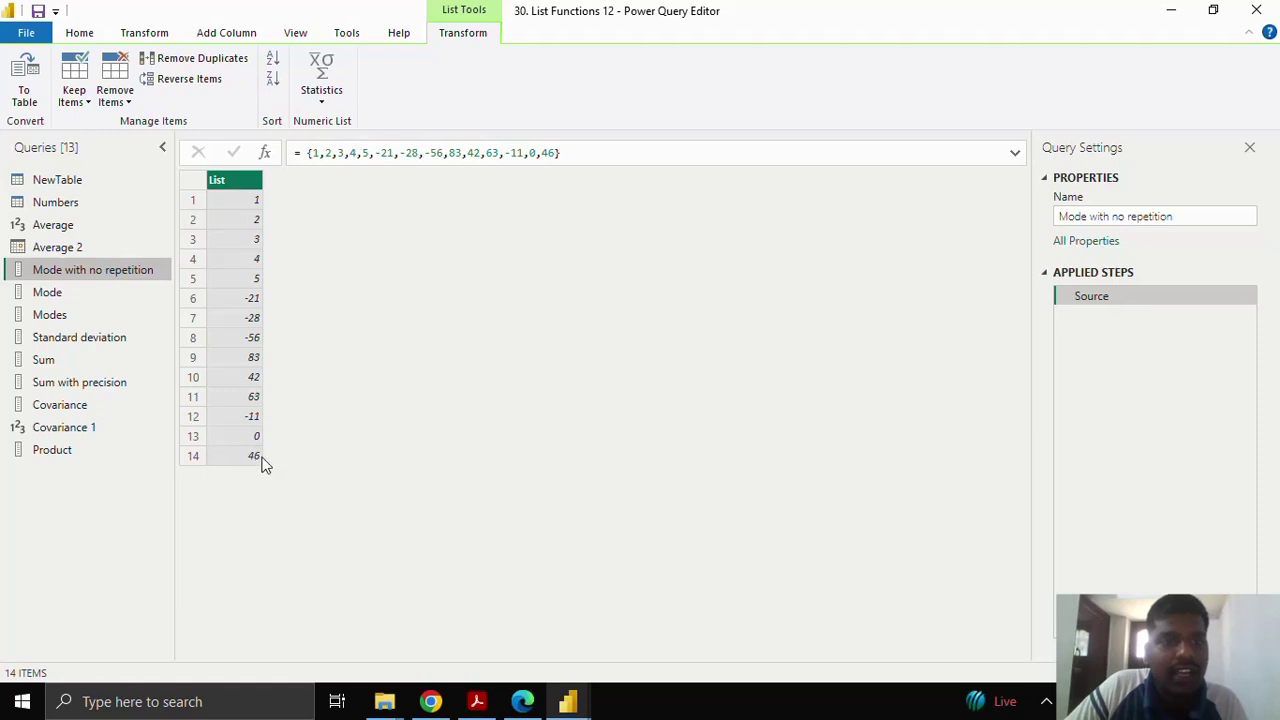
left_click(265, 153)
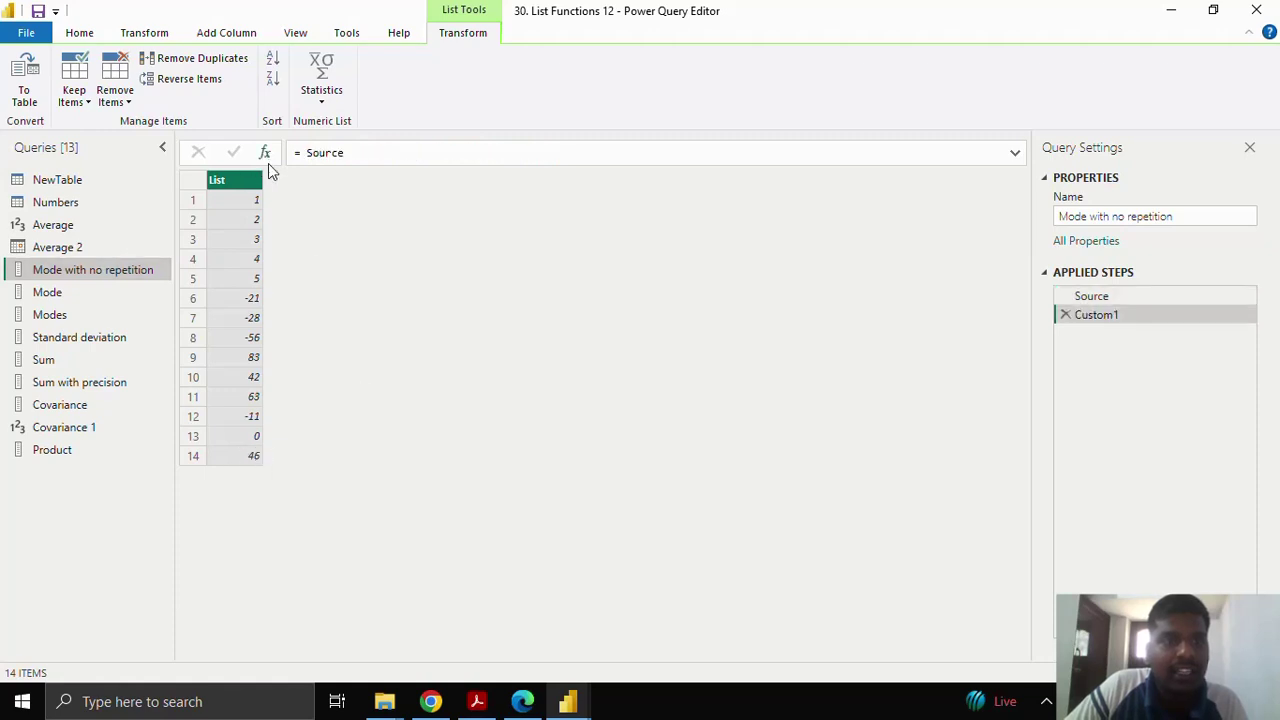
double_click(330, 155)
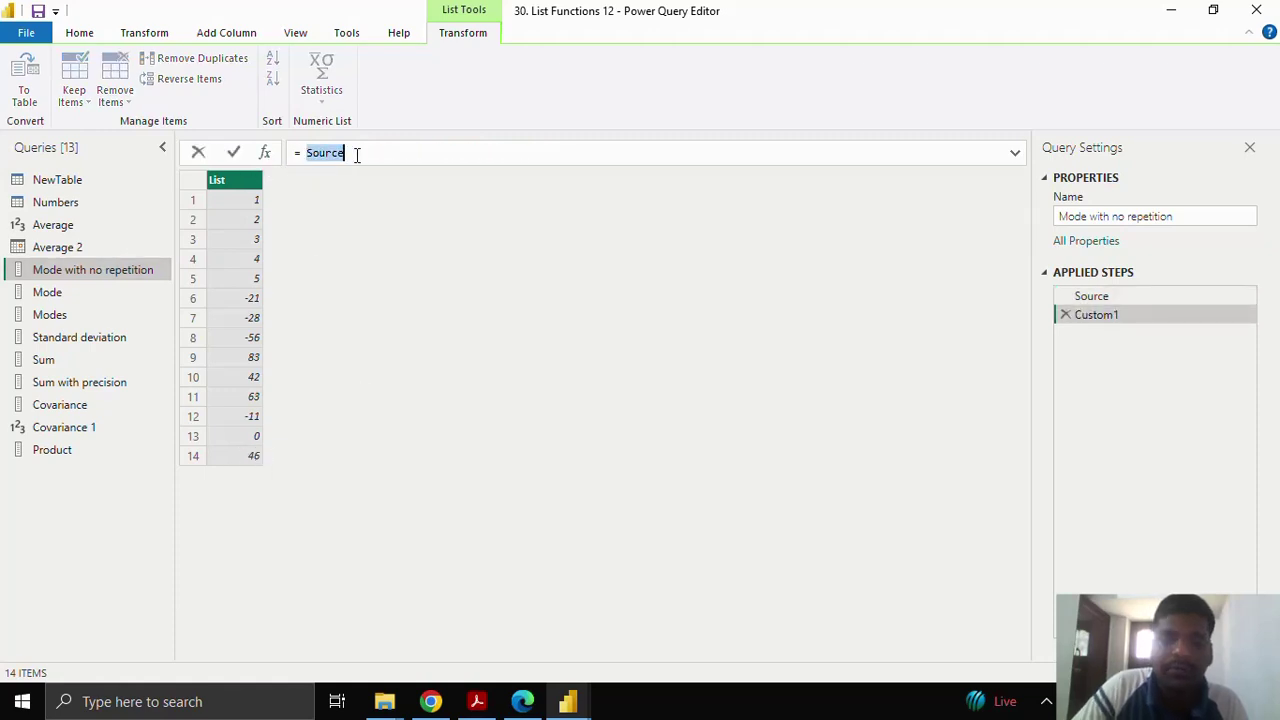
key("BackSpace")
type("List.")
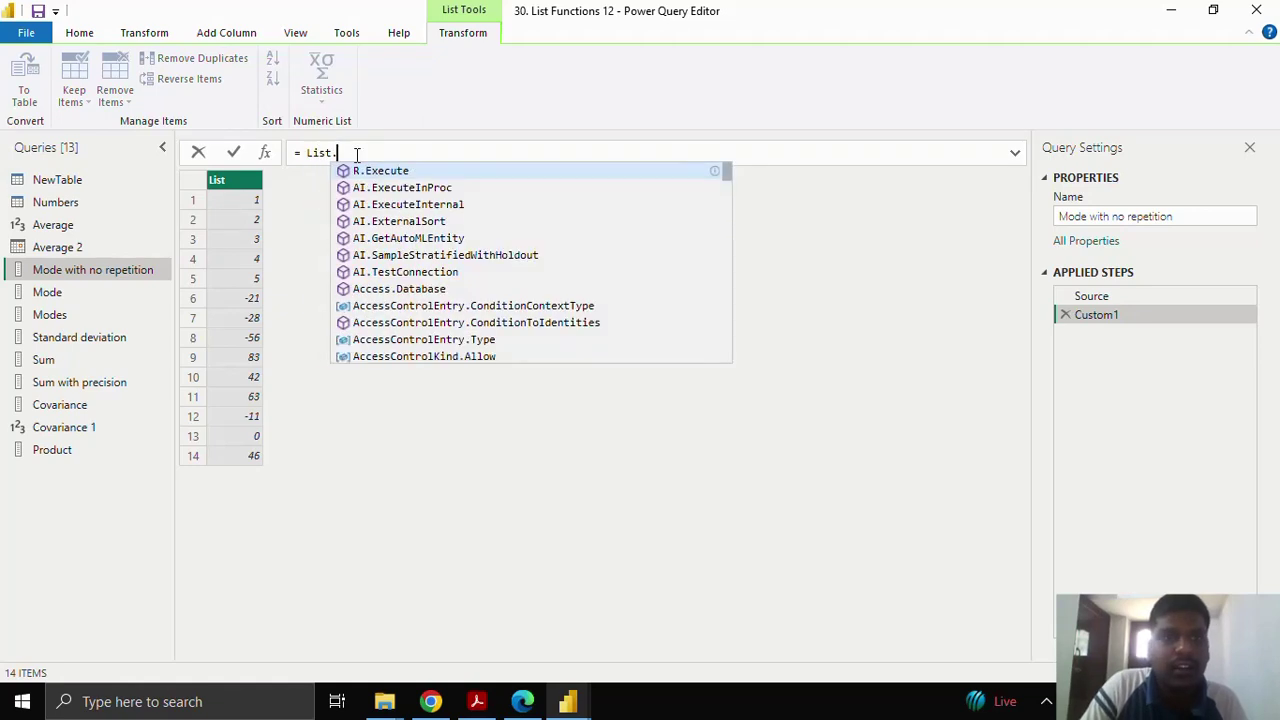
type("Mode")
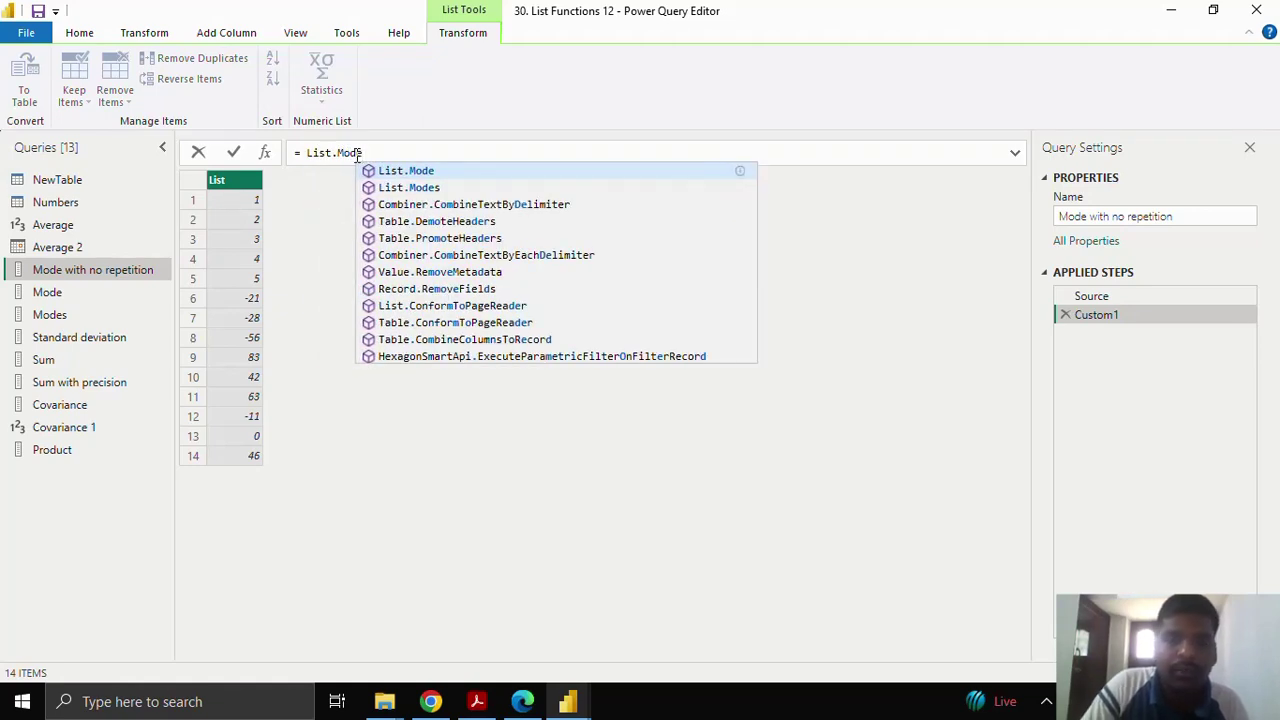
type("(Sou")
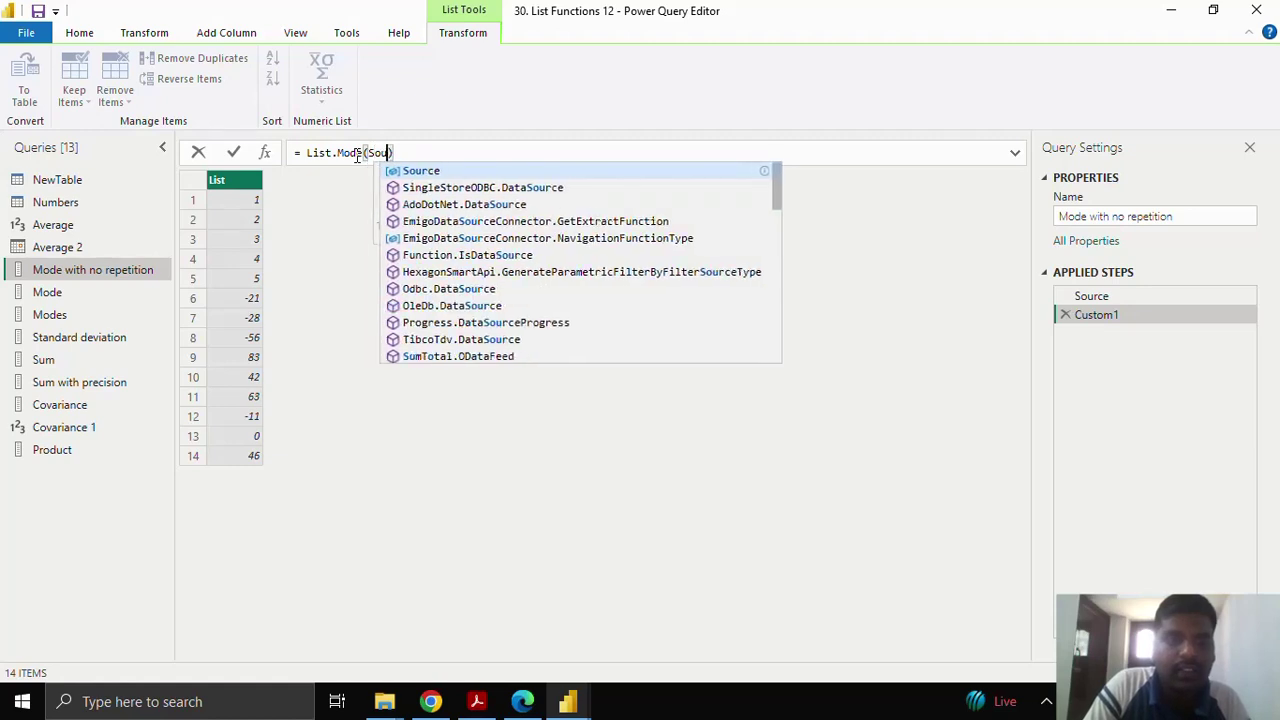
type("rce")
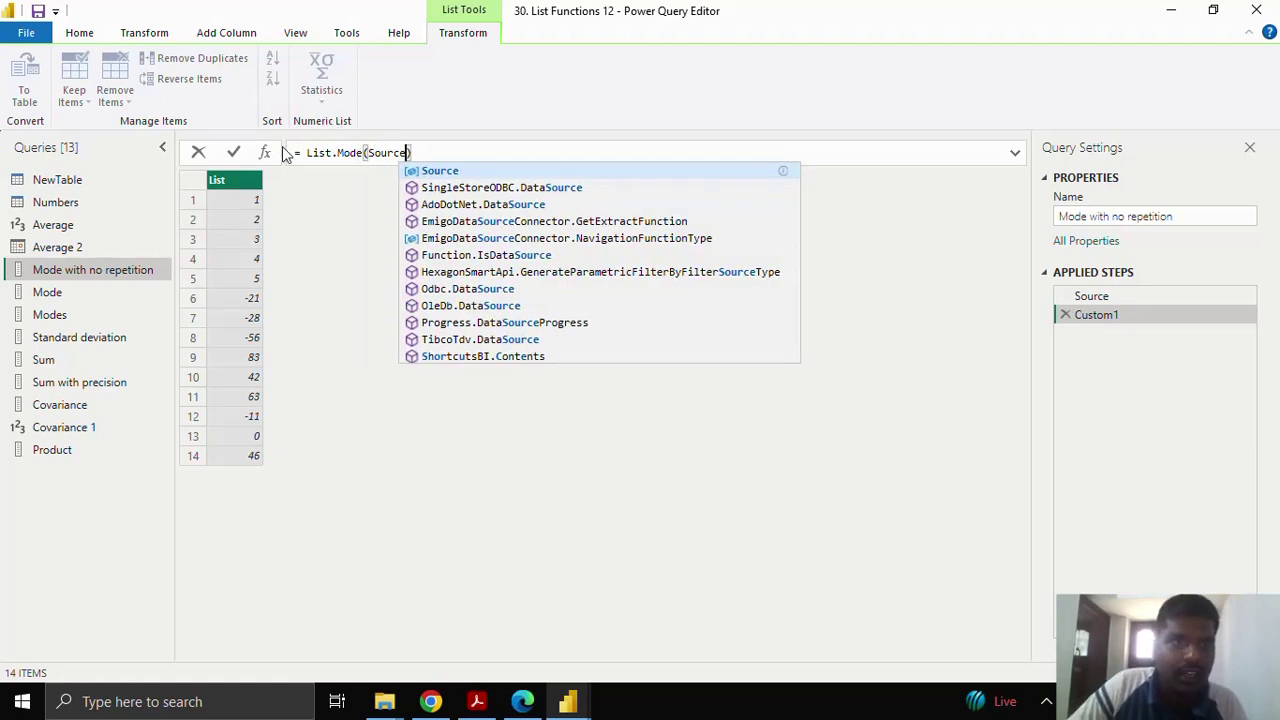
left_click(234, 152)
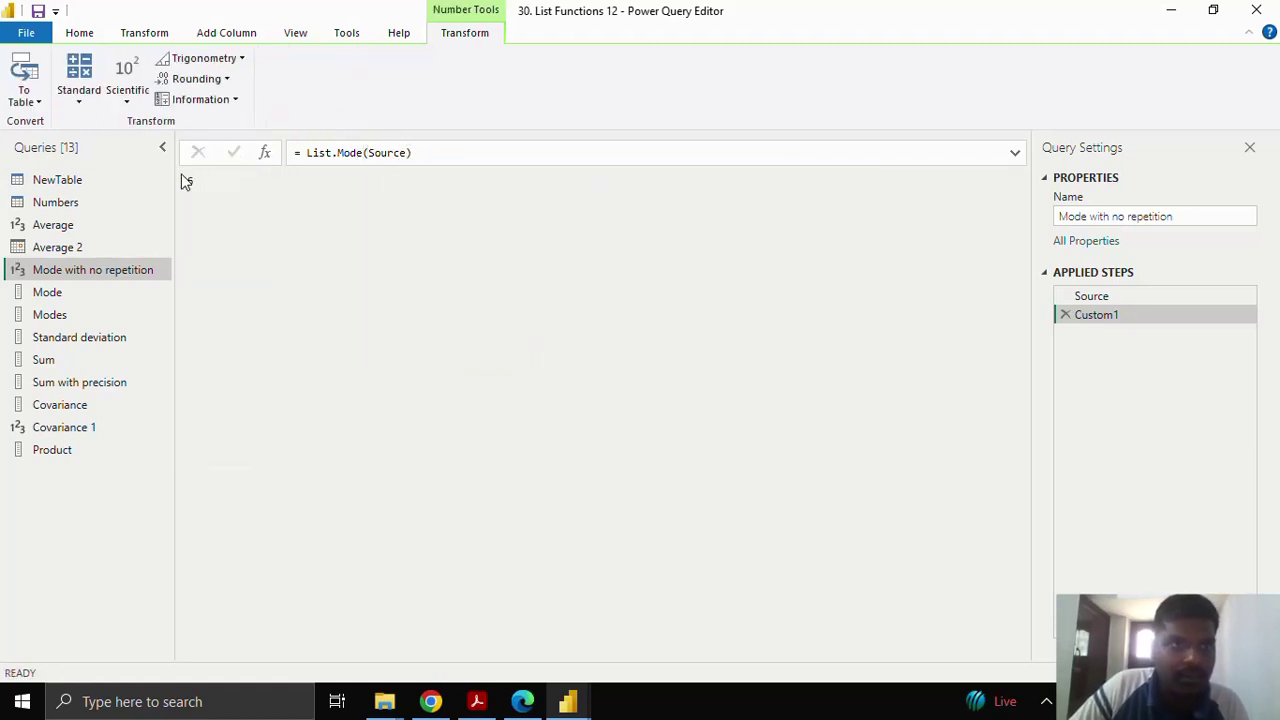
left_click_drag(184, 182, 213, 181)
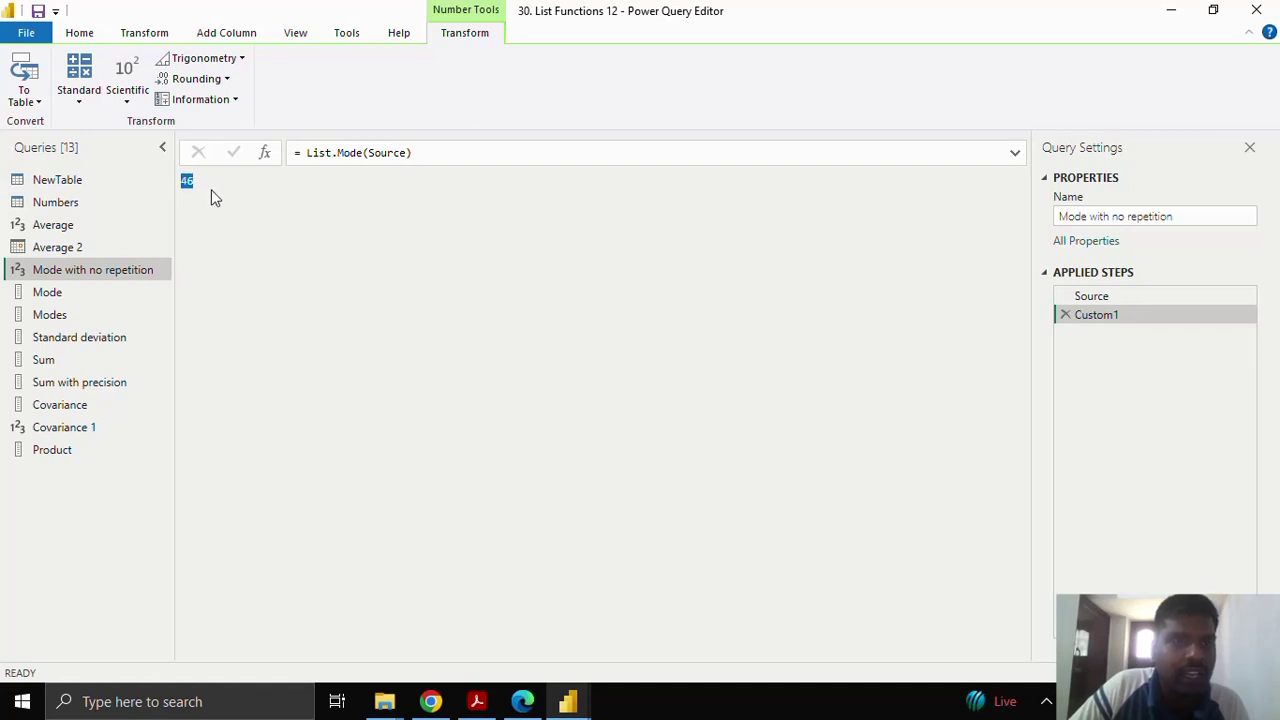
left_click(1134, 291)
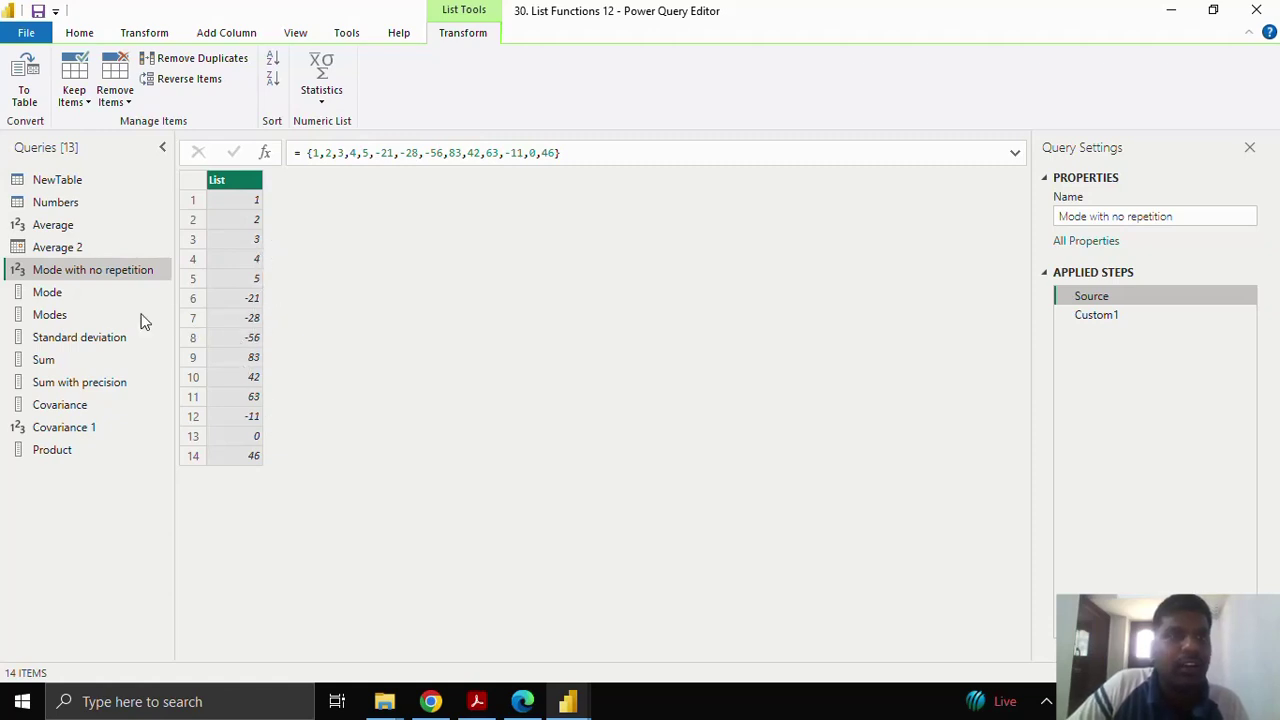
- Add a custom step to the Mode query that finds its most frequent value with = List.Mode(Source)
left_click(81, 292)
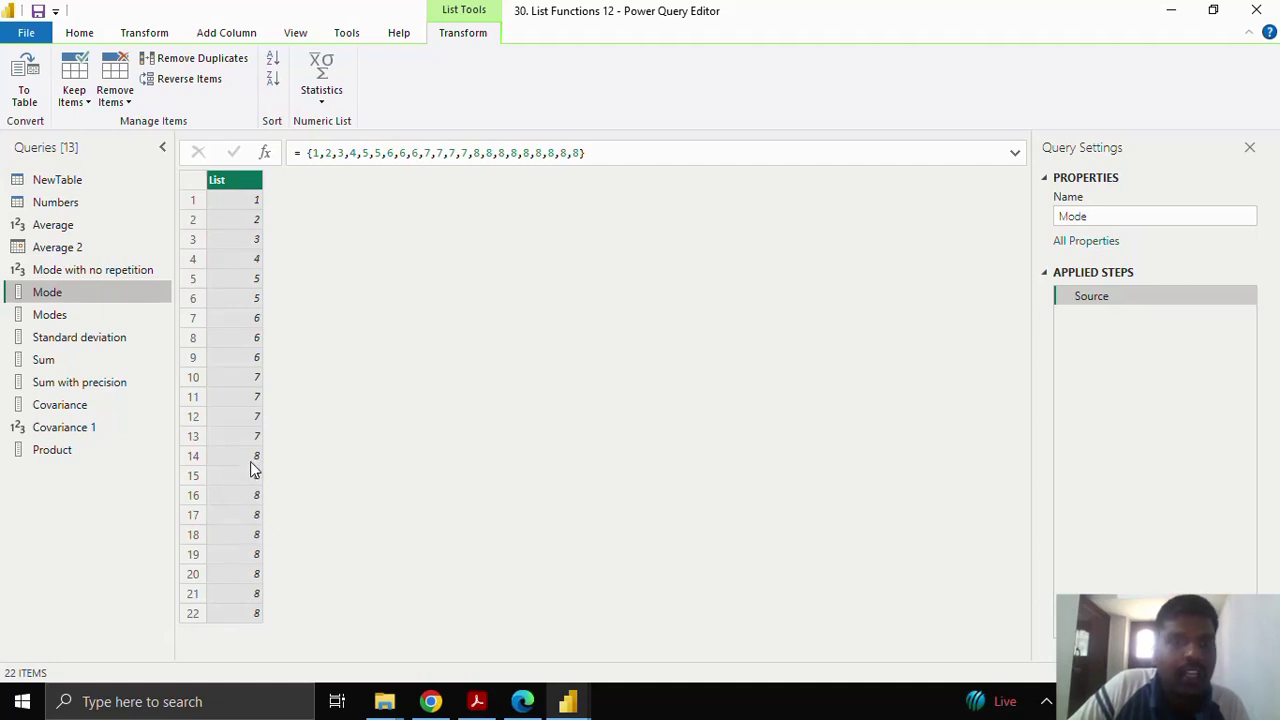
left_click(266, 152)
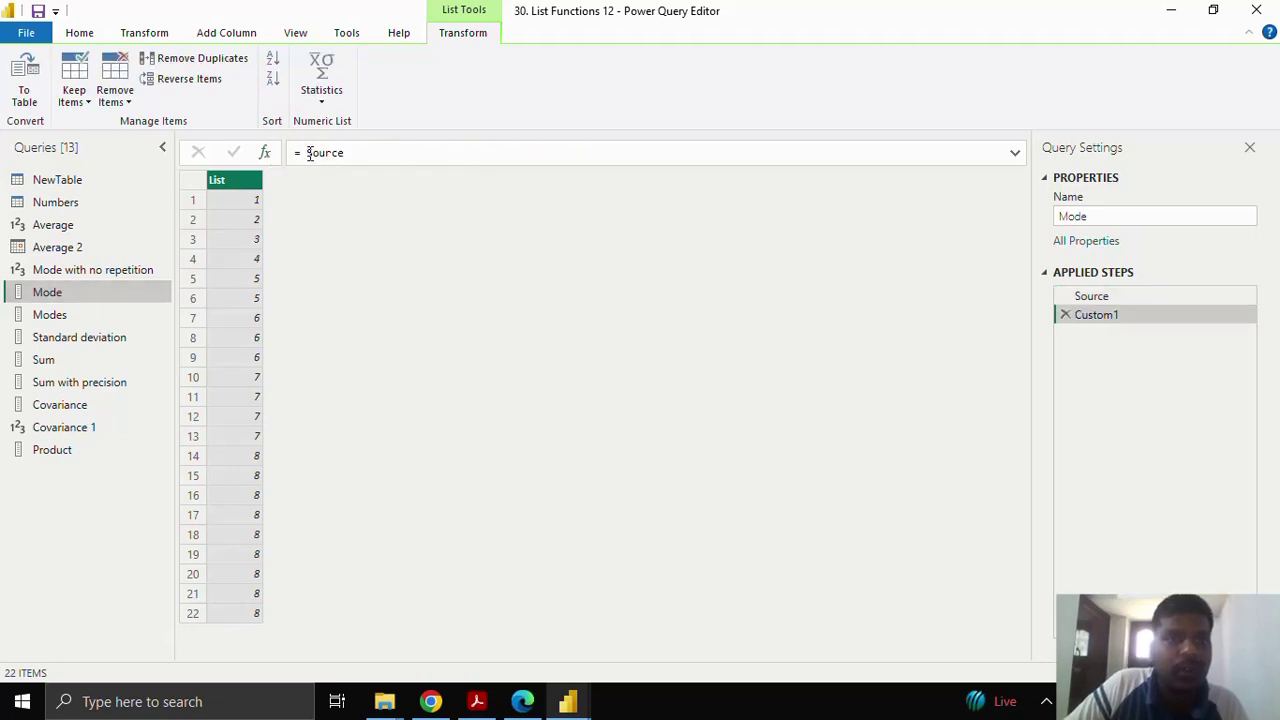
left_click_drag(305, 152, 341, 152)
type("List.")
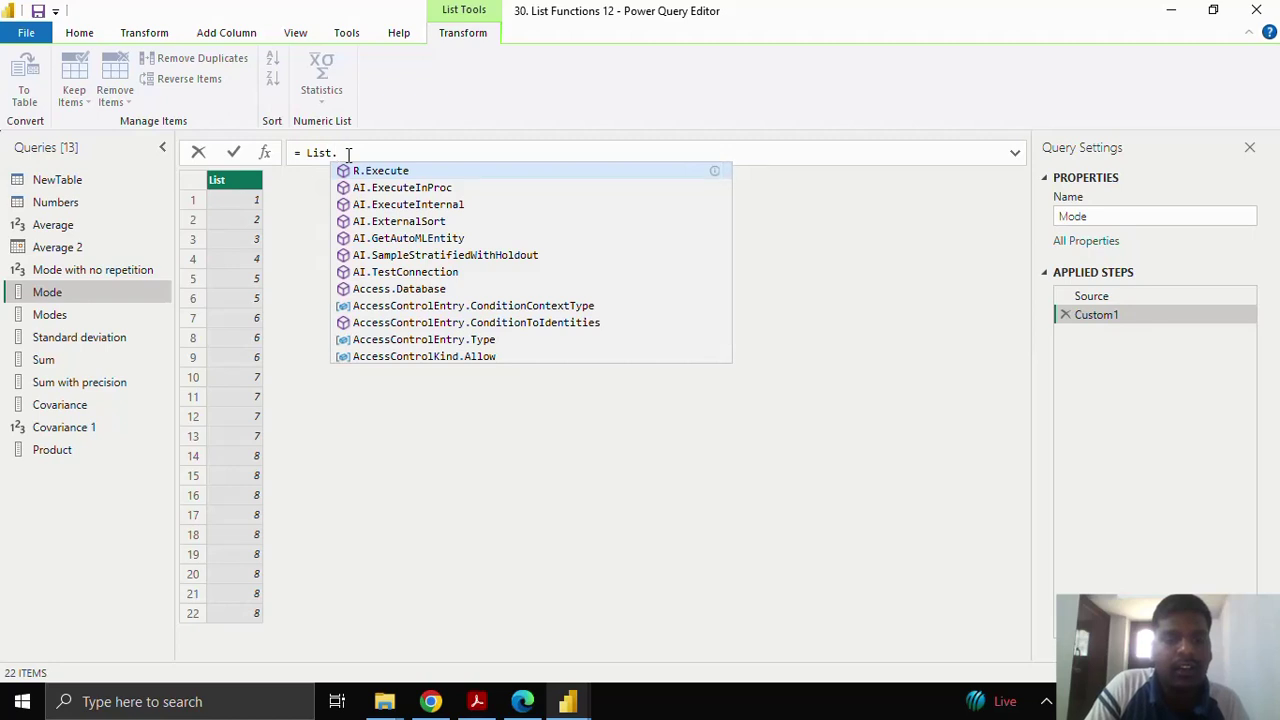
type("Mode")
type("(Sou")
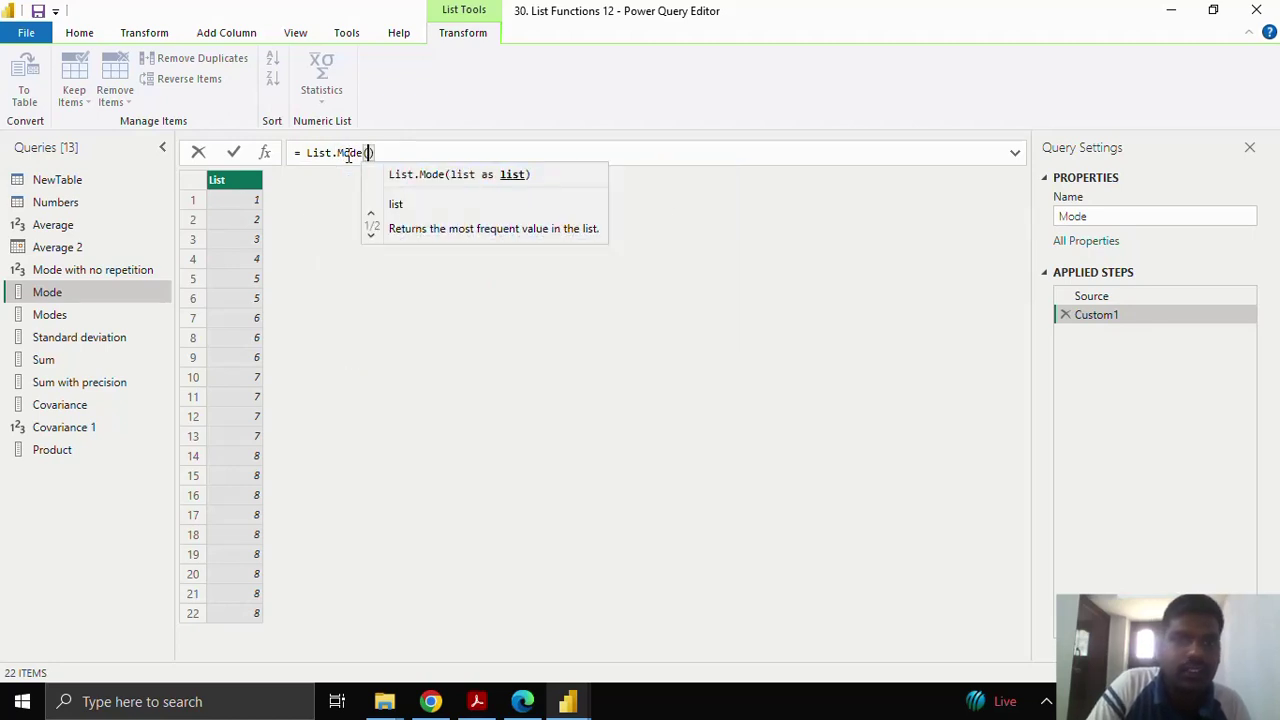
type("rce")
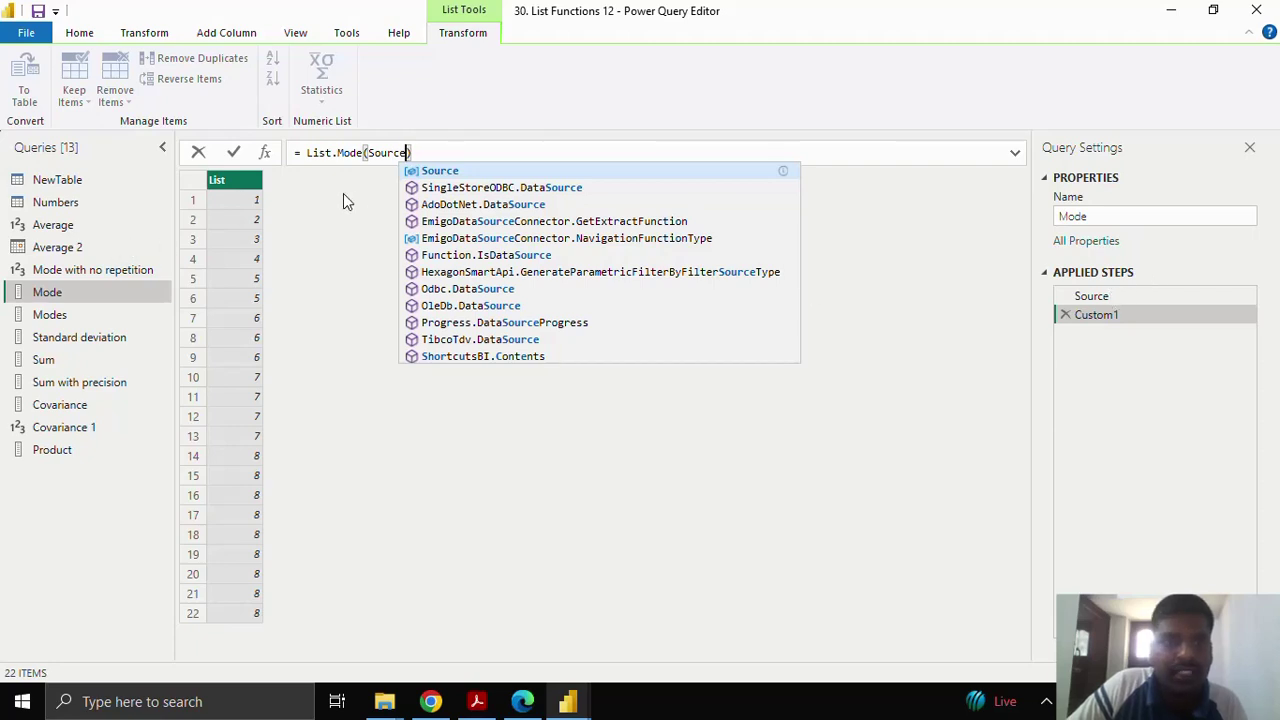
left_click(239, 154)
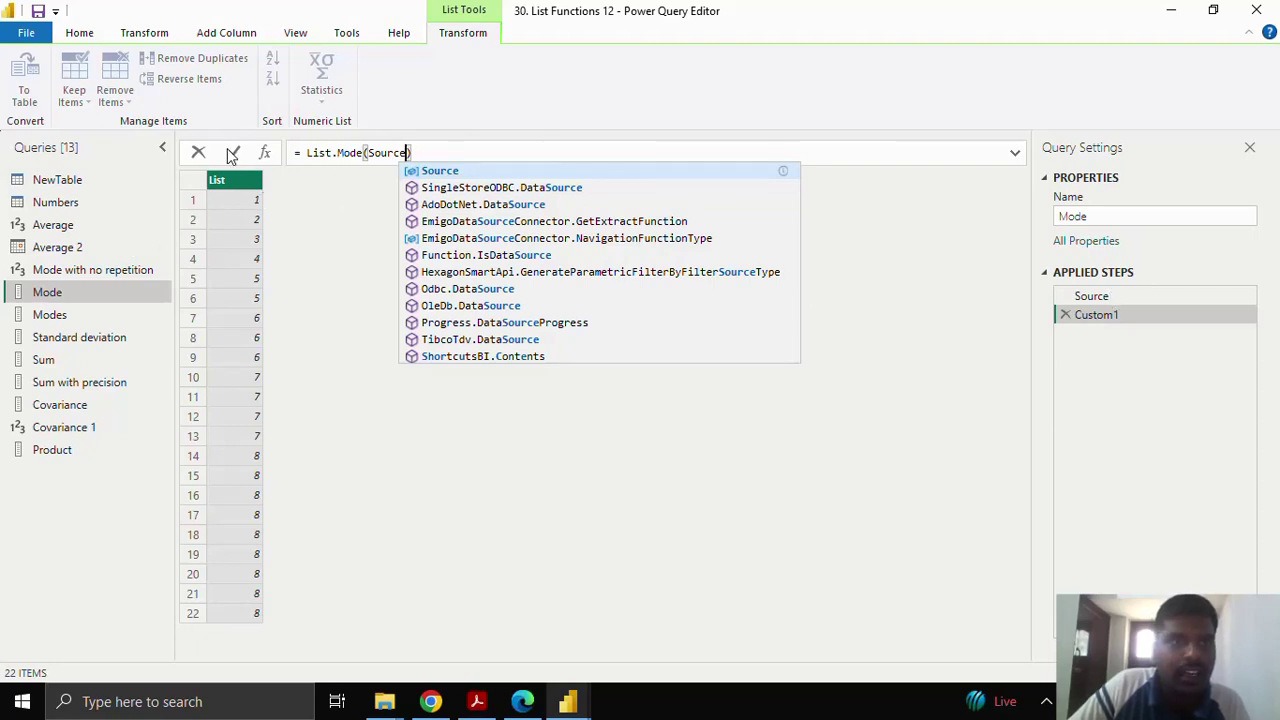
left_click(184, 182)
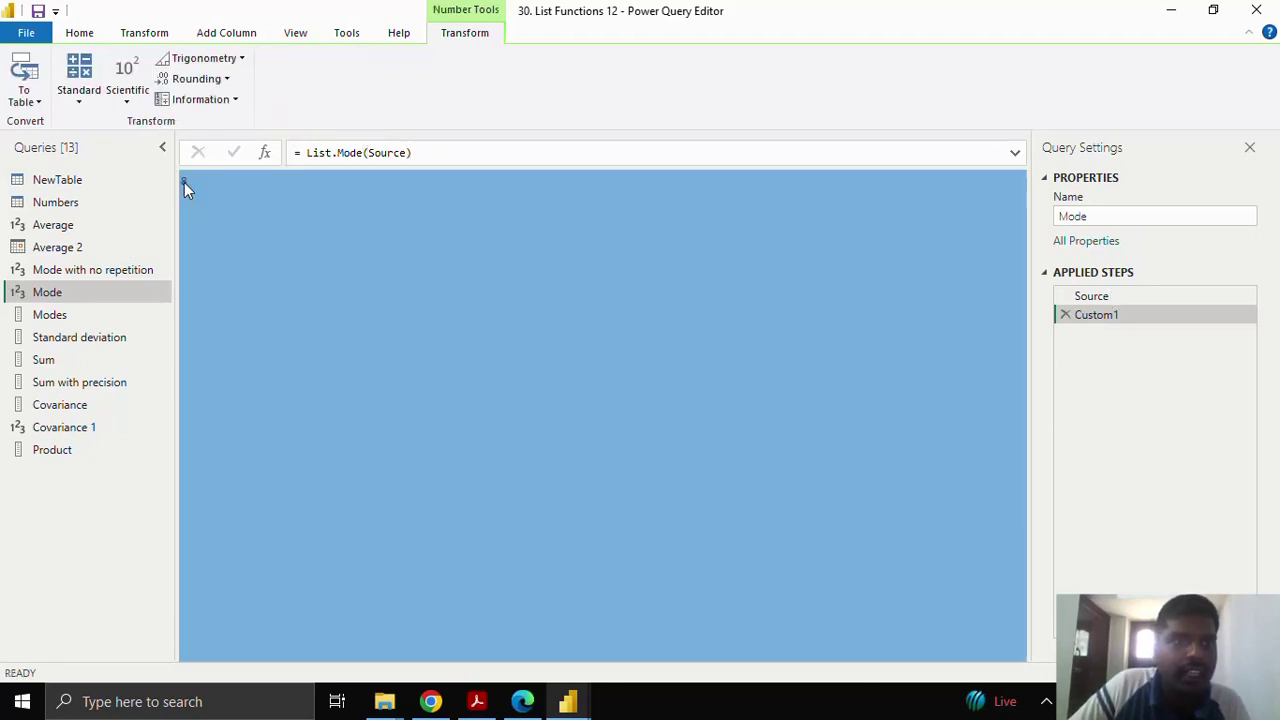
double_click(184, 182)
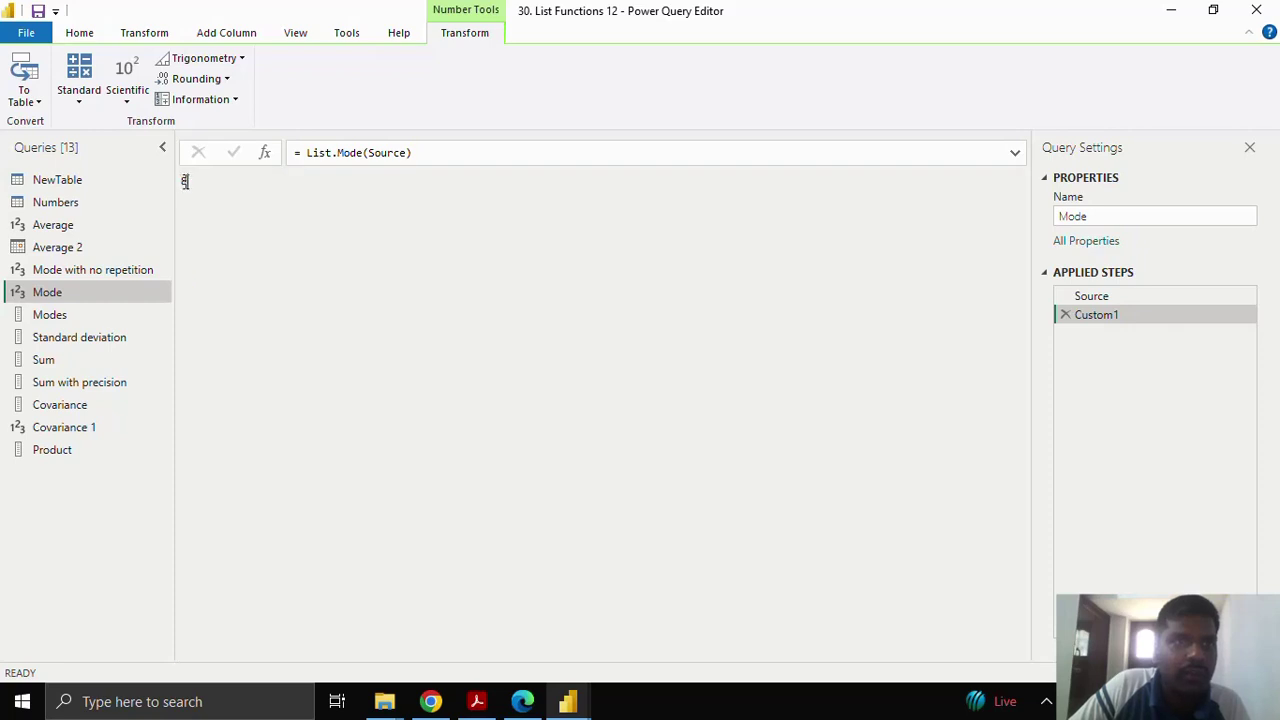
- Add a custom step to the Modes query that returns all its most frequent values with = List.Modes(Source)
left_click(137, 318)
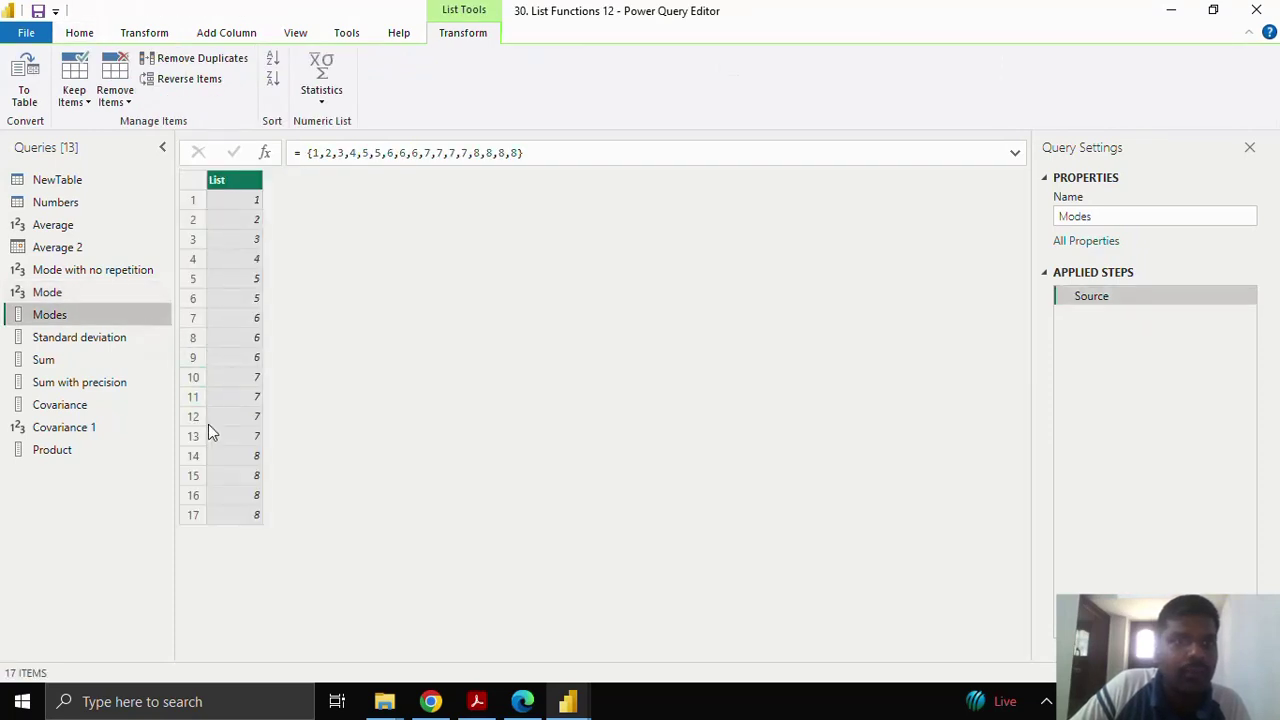
left_click_drag(428, 153, 519, 153)
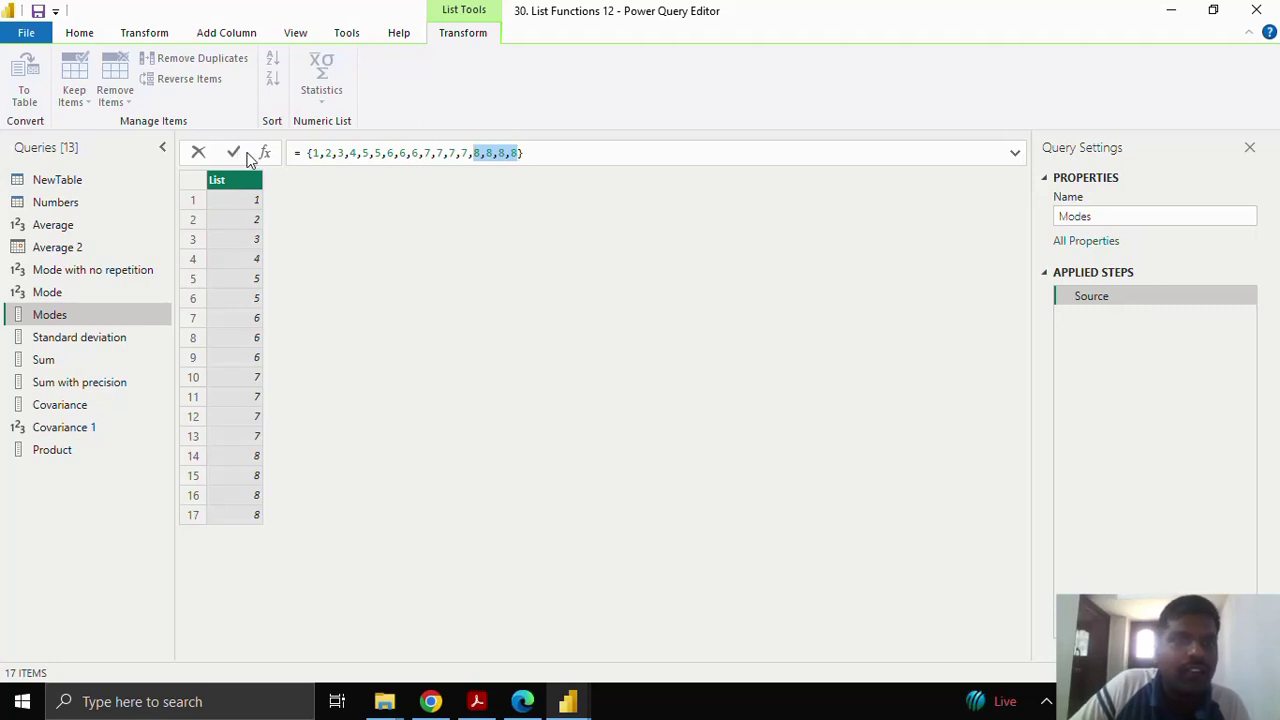
key("Escape")
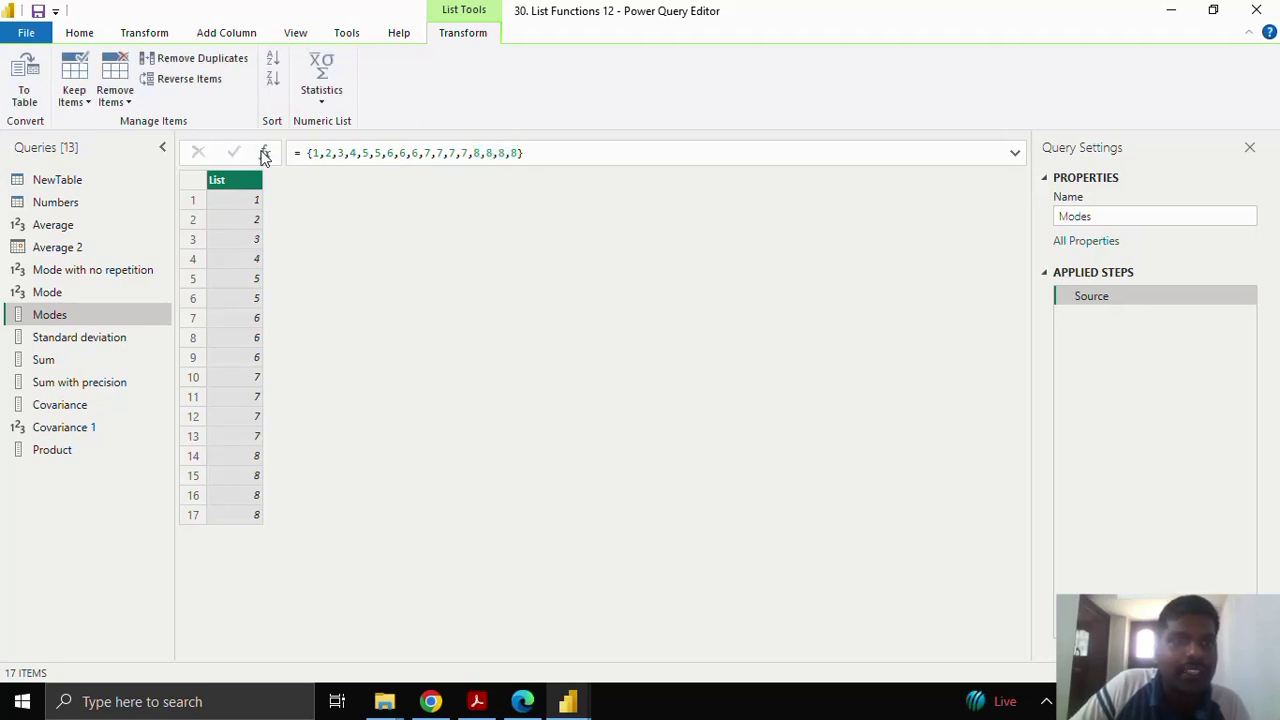
left_click(265, 155)
left_click_drag(305, 152, 357, 152)
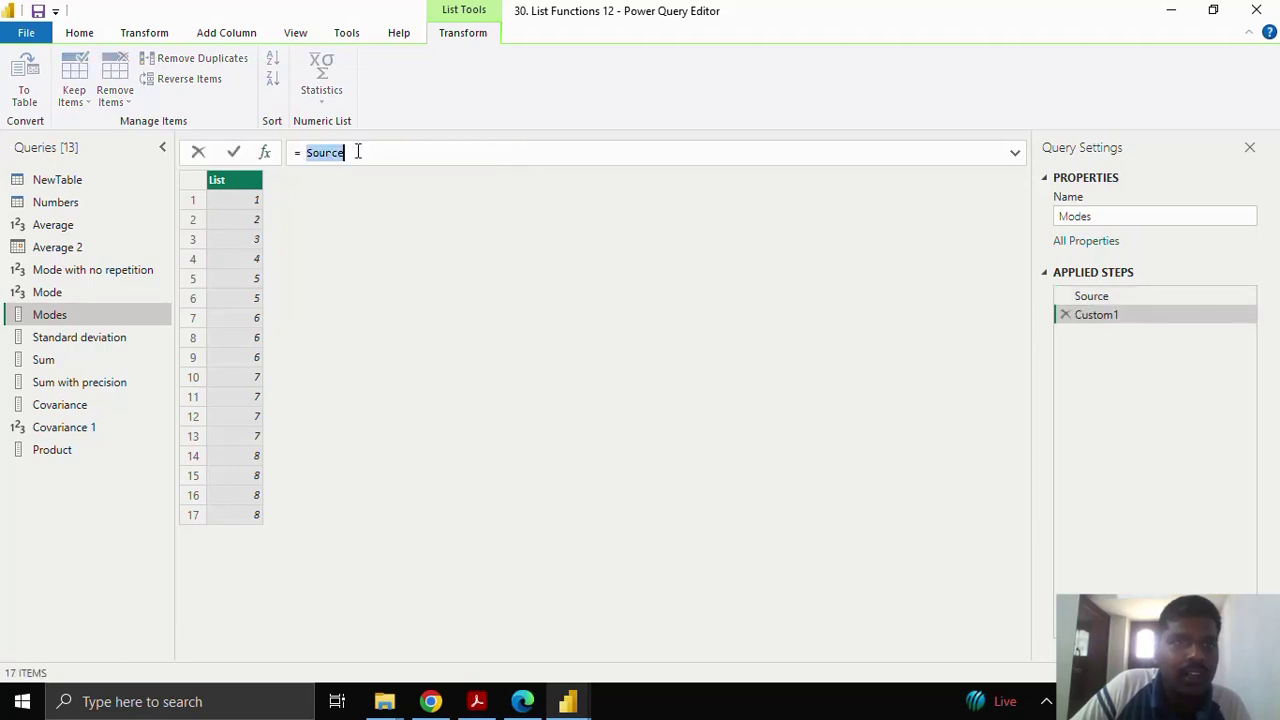
key("BackSpace")
type("List")
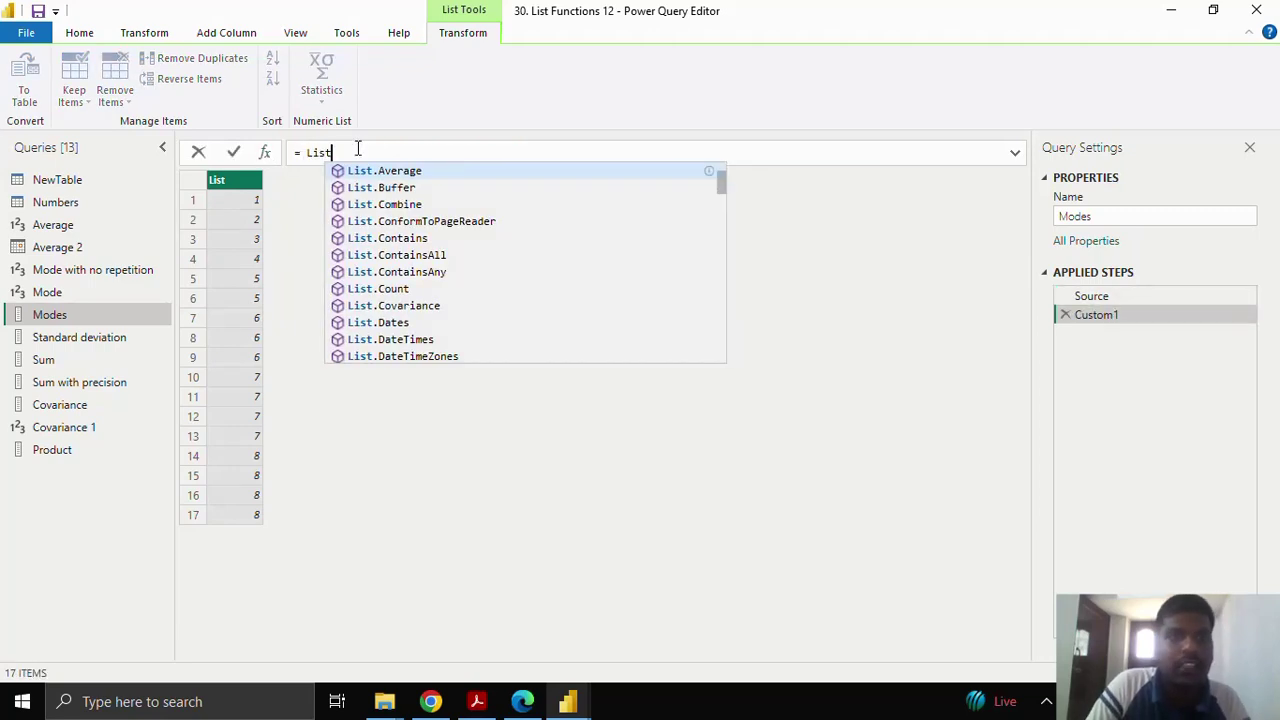
type(".Mod")
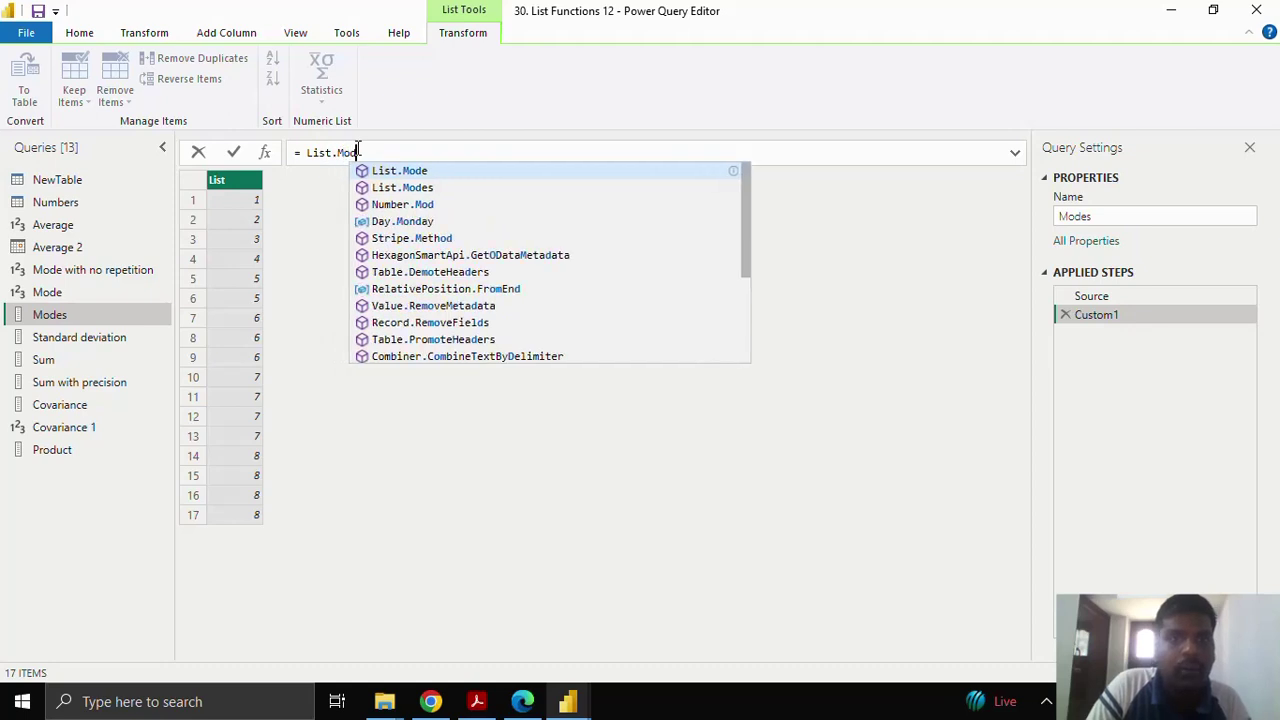
type("es(")
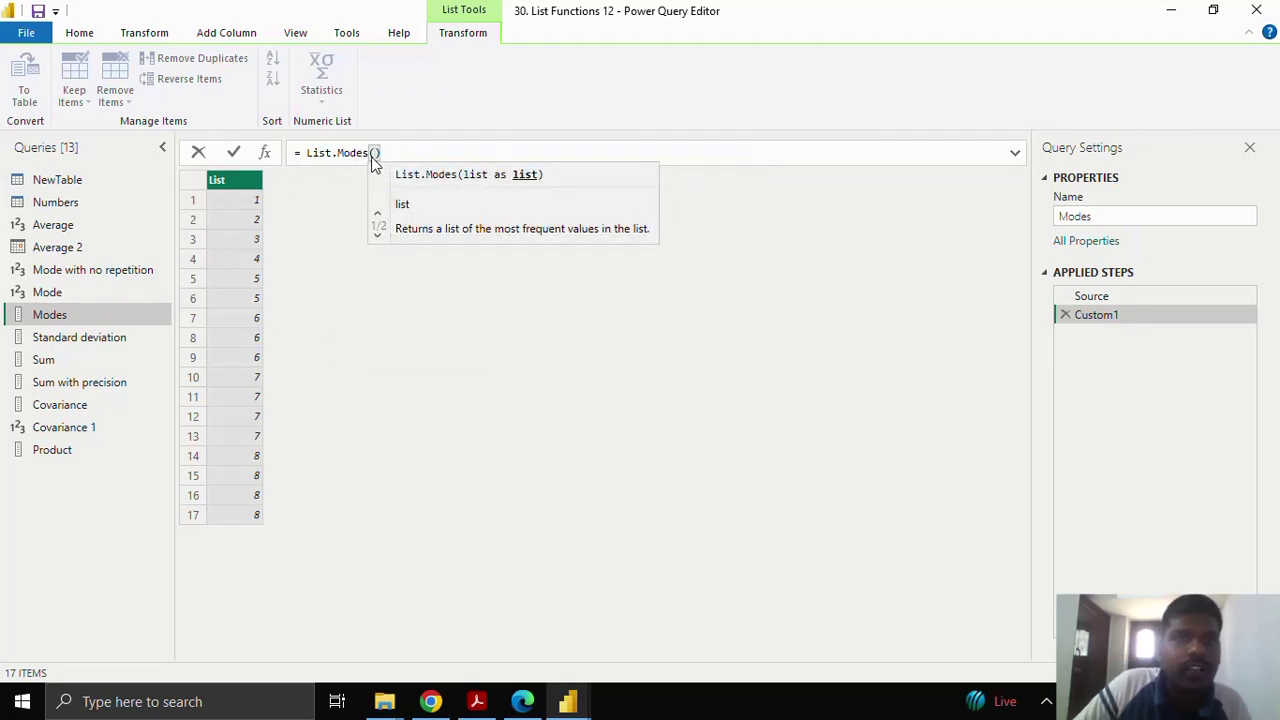
type("Source")
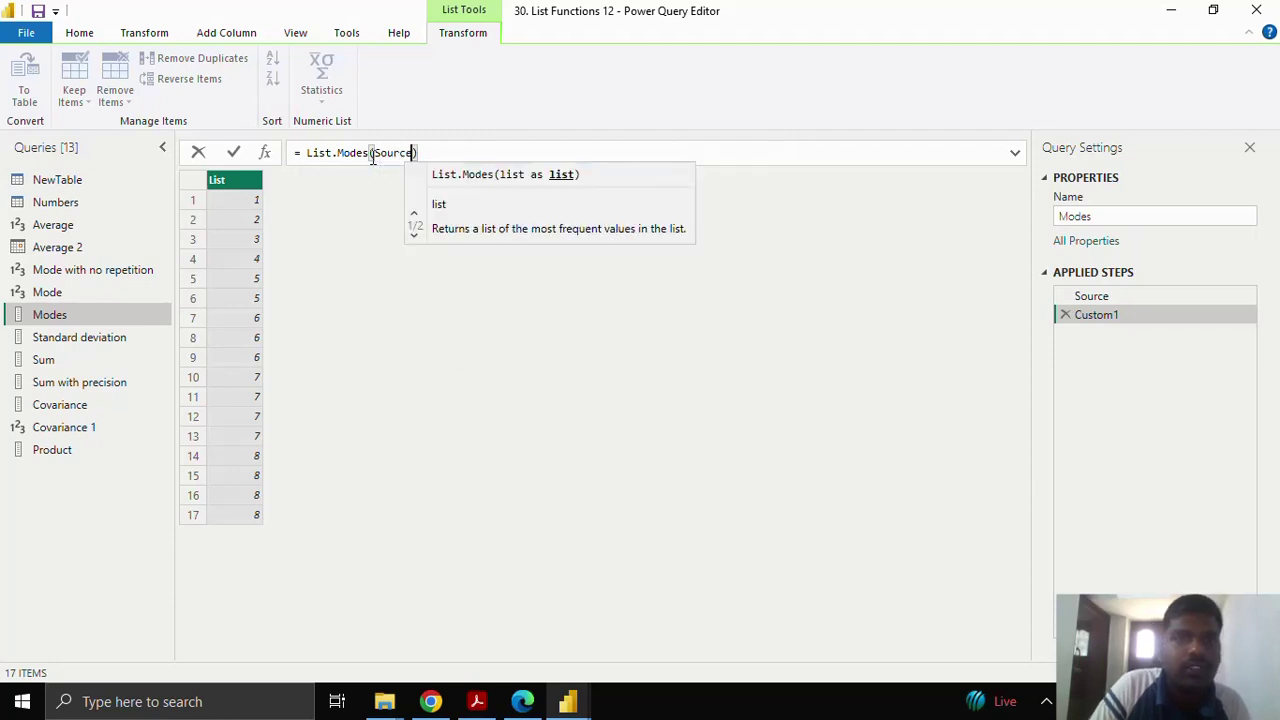
left_click(233, 152)
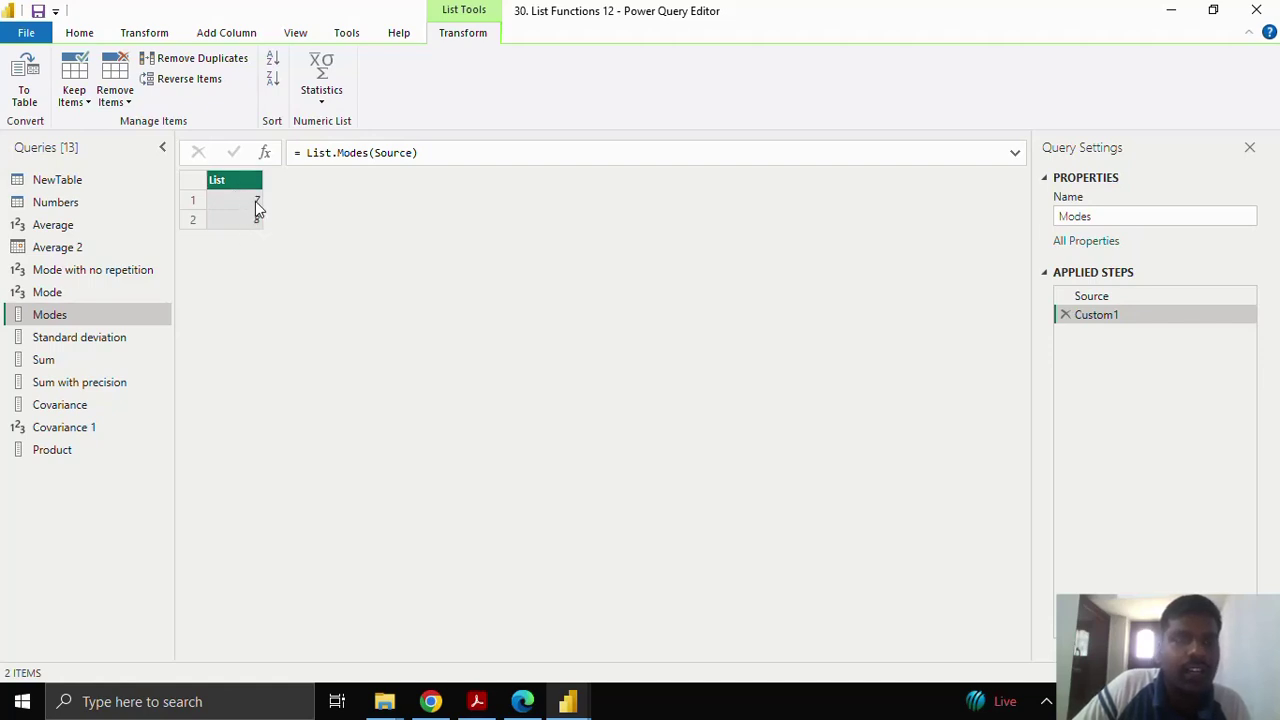
left_click(336, 152)
left_click_drag(337, 152, 370, 152)
double_click(374, 152)
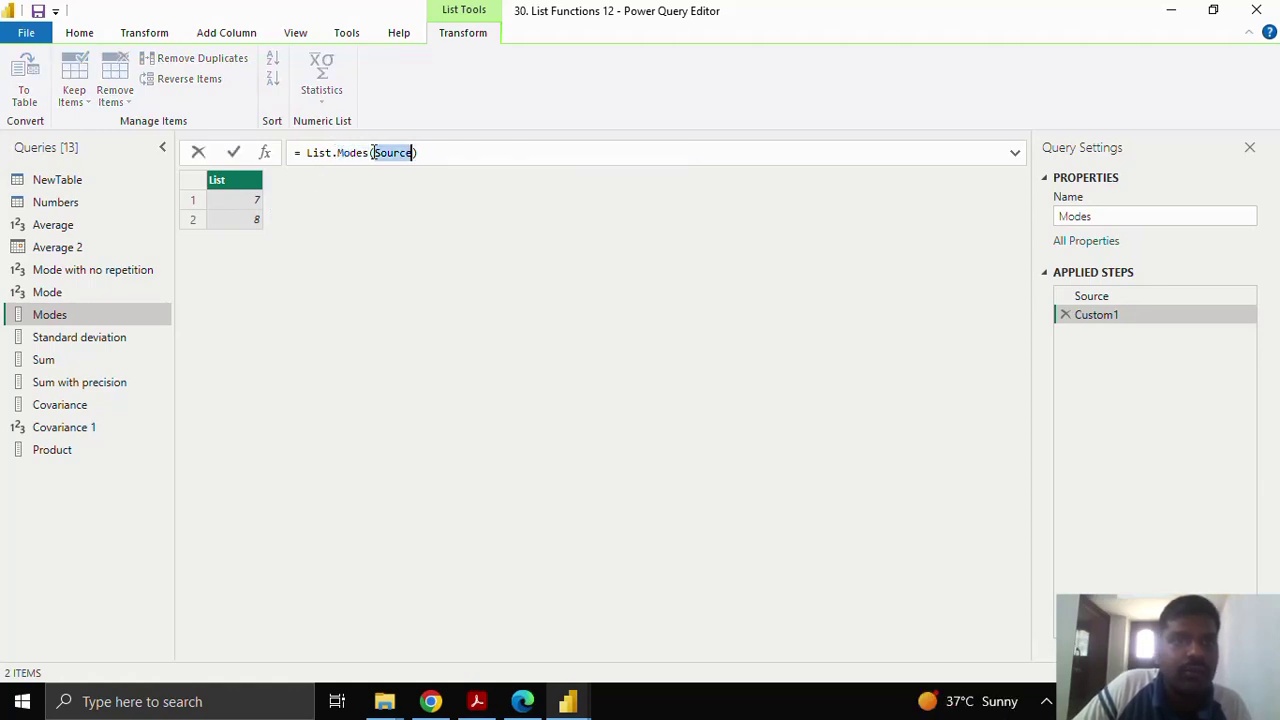
- Add a custom step to the Standard deviation query that evaluates its list with = List.StandardDeviation(Source)
left_click(138, 337)
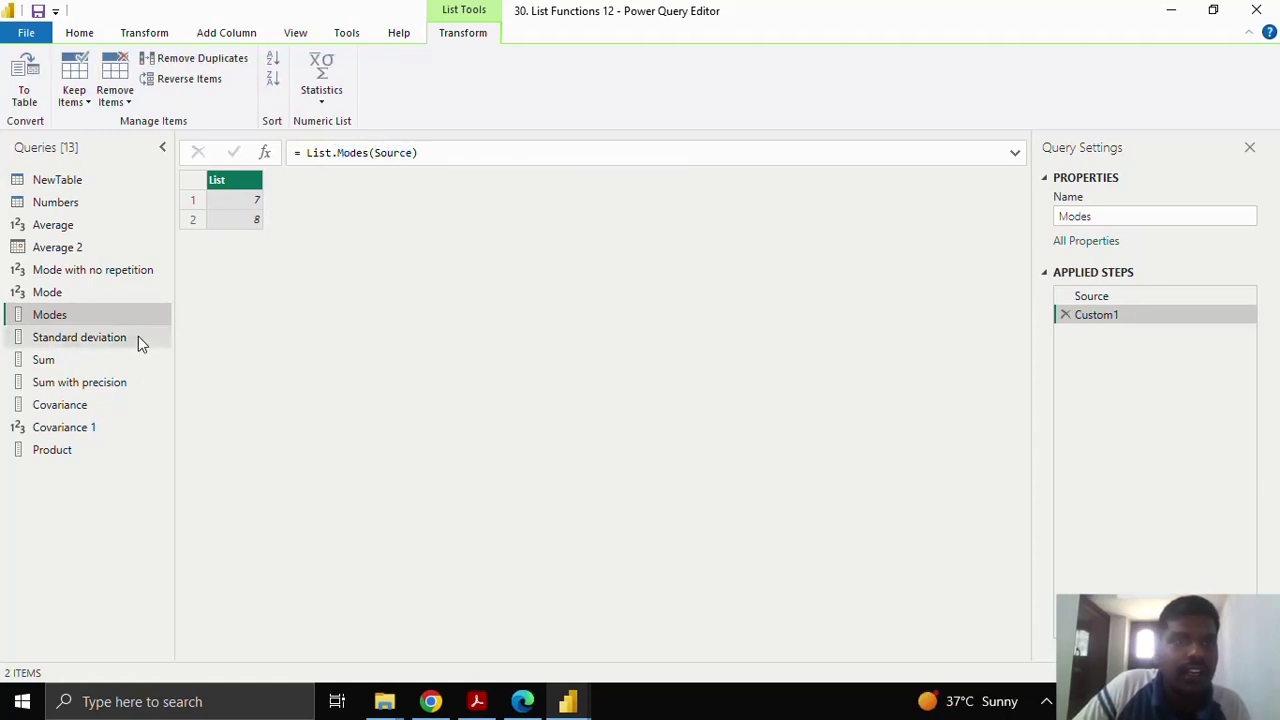
left_click(138, 337)
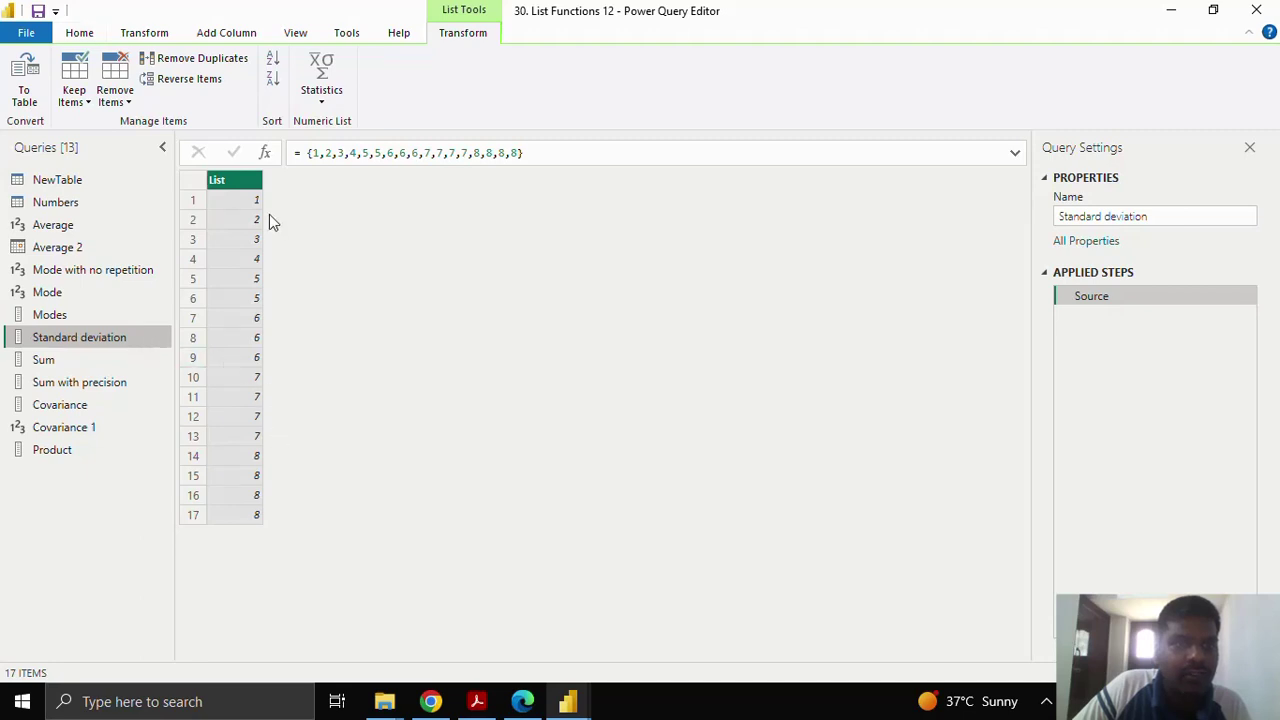
left_click(266, 153)
left_click_drag(306, 160, 350, 160)
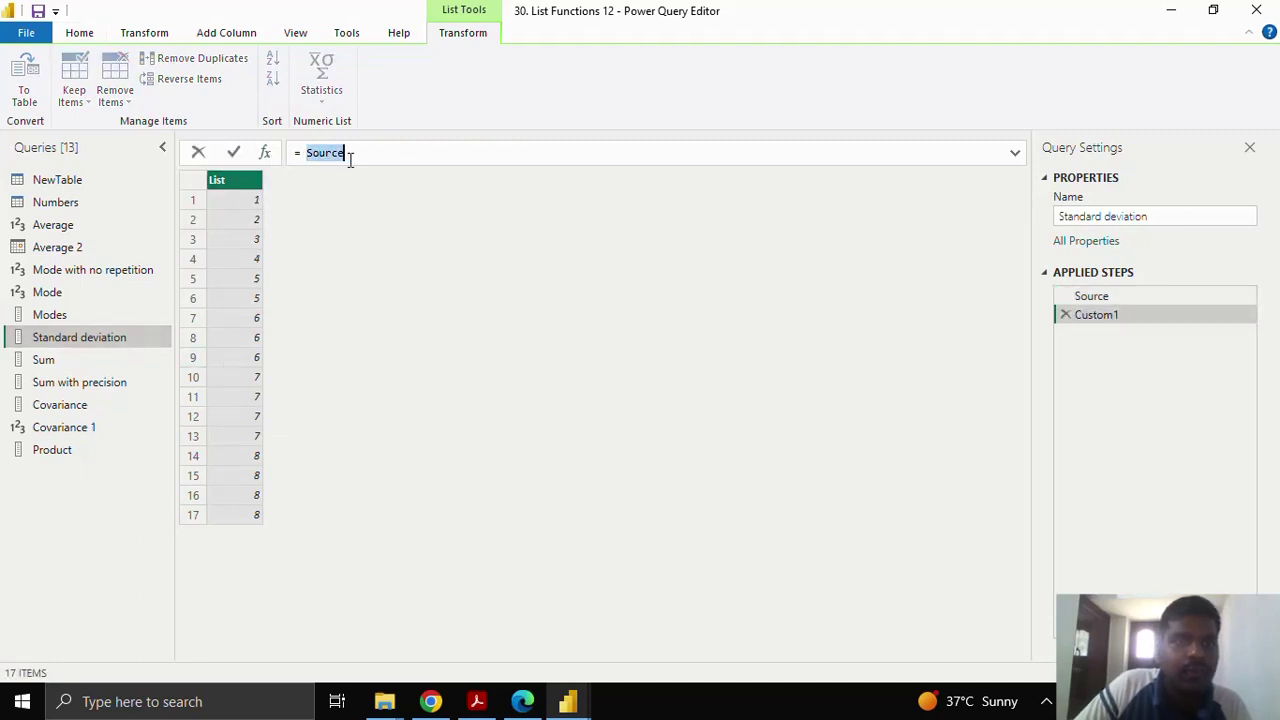
type("List.")
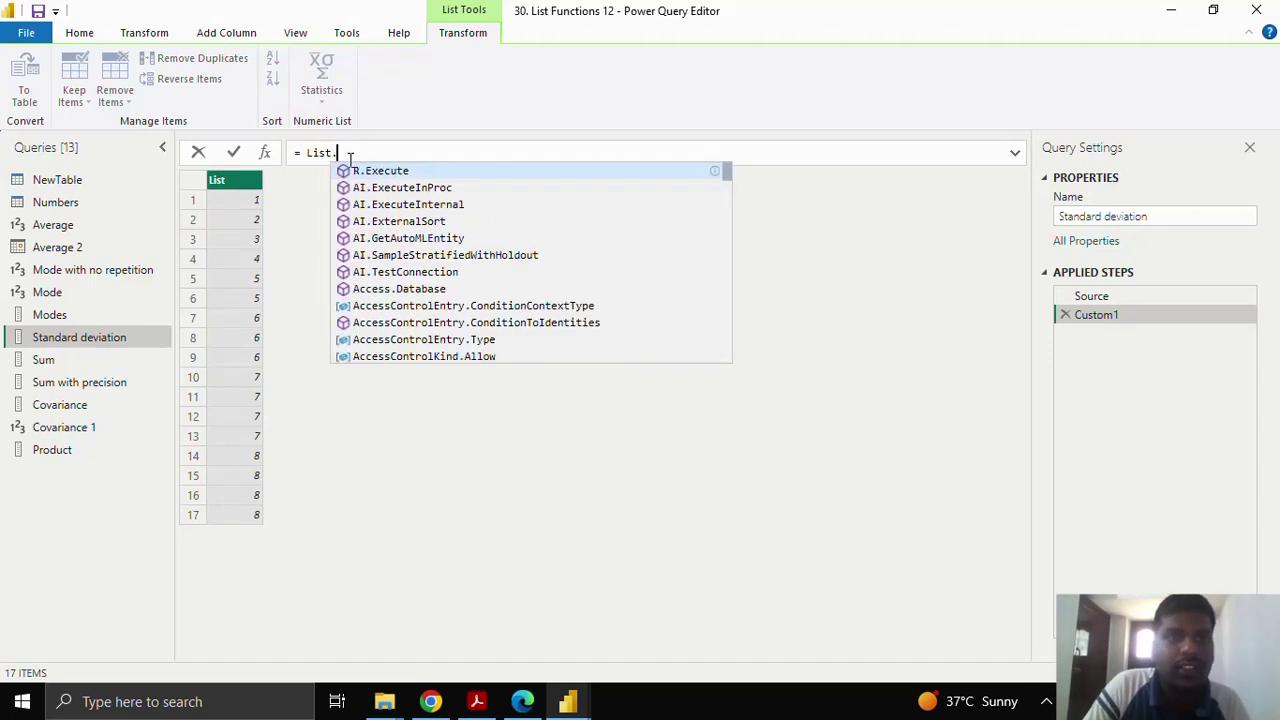
type("Sta")
key("Tab")
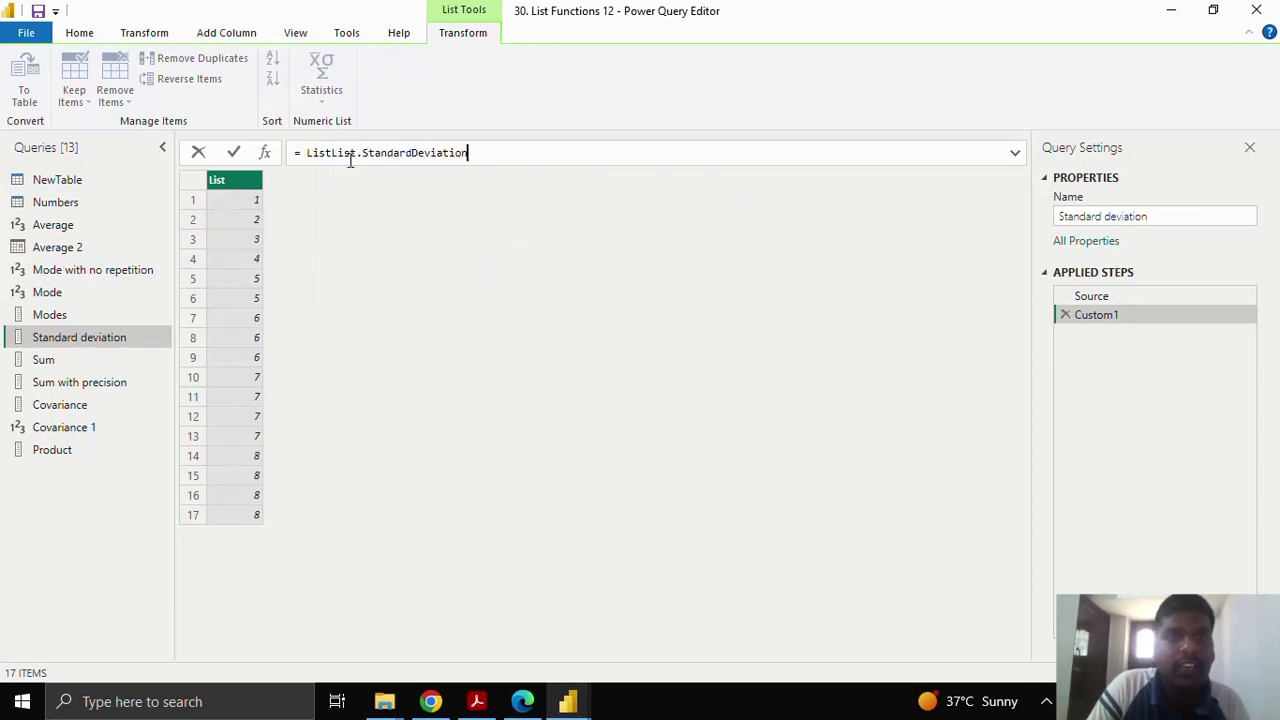
type("(")
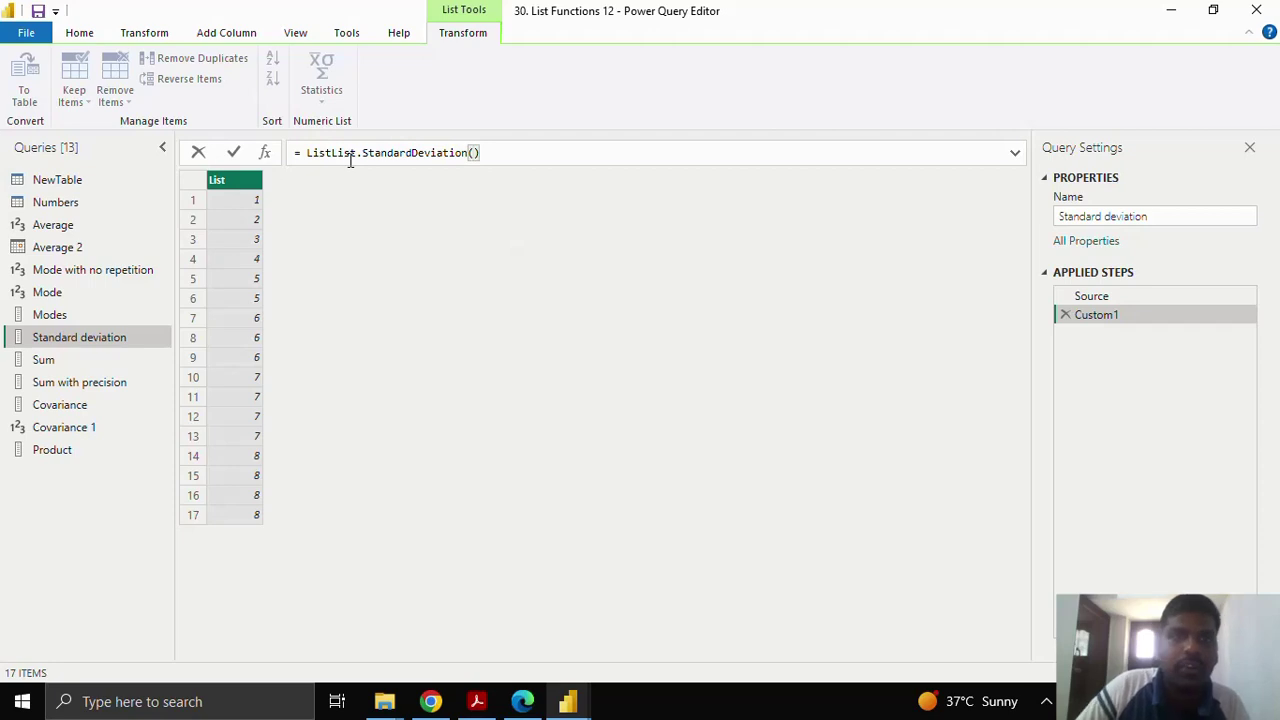
left_click_drag(331, 152, 311, 152)
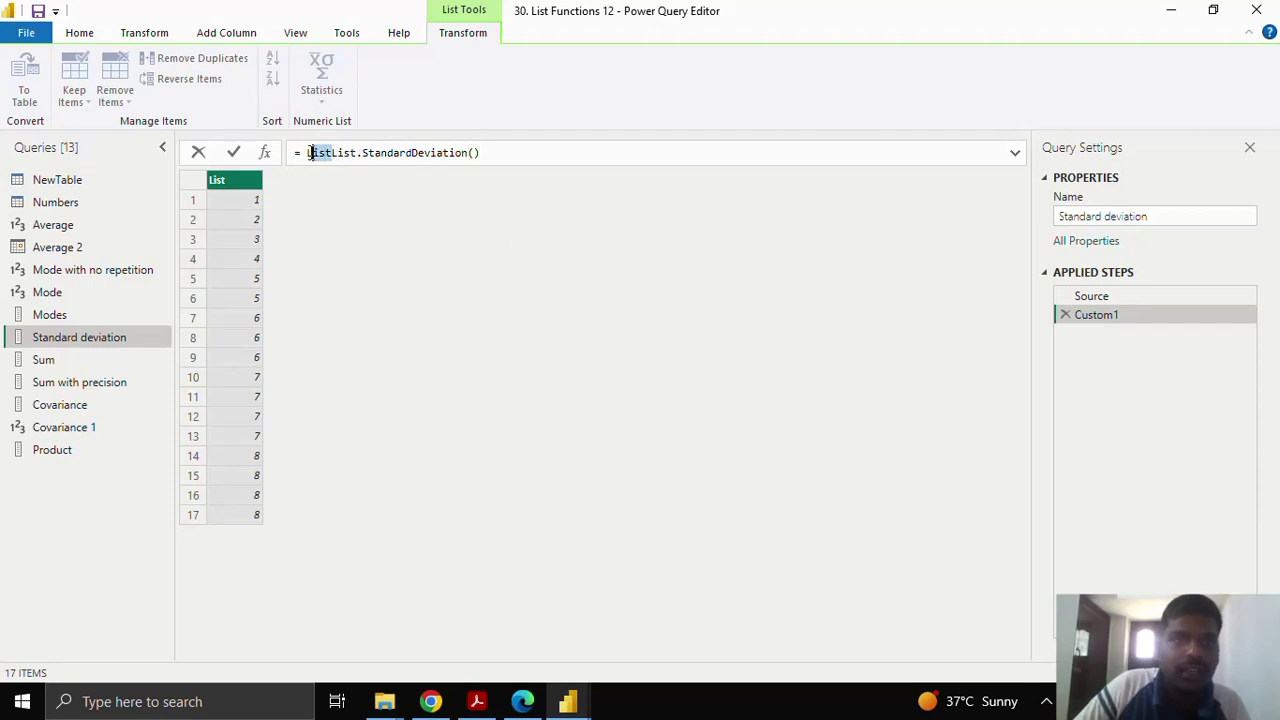
key("BackSpace")
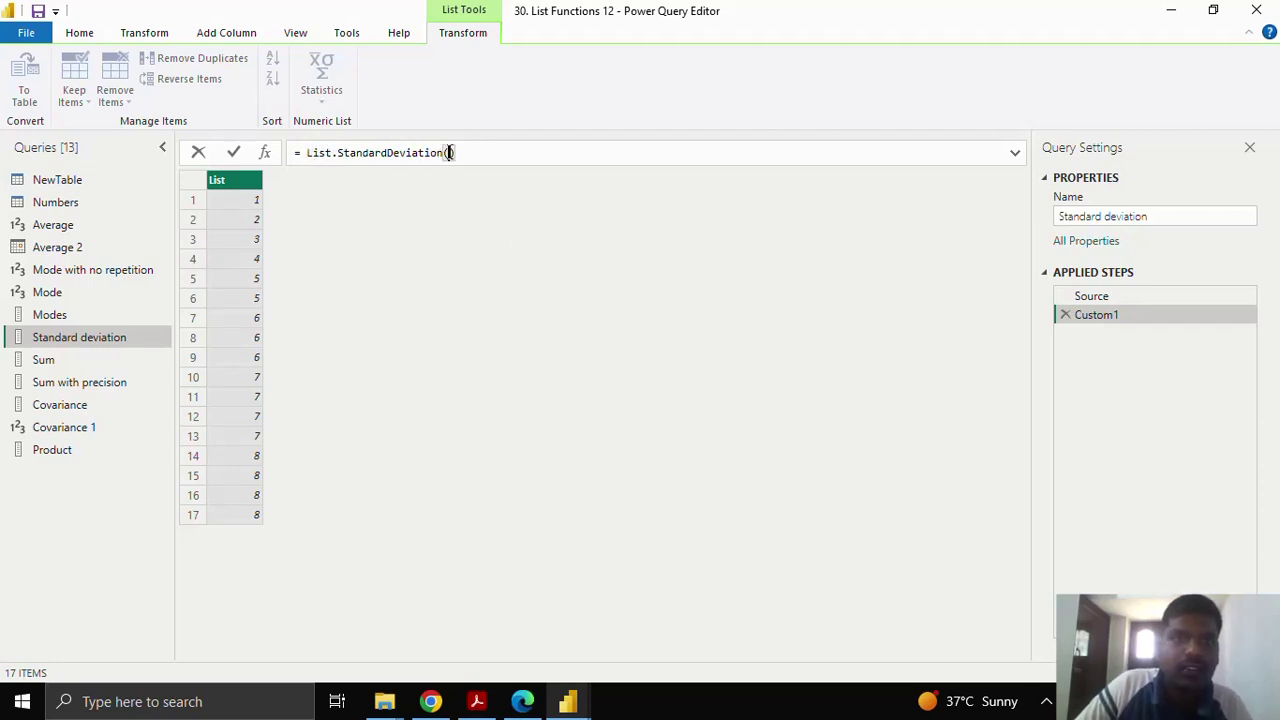
type("Source")
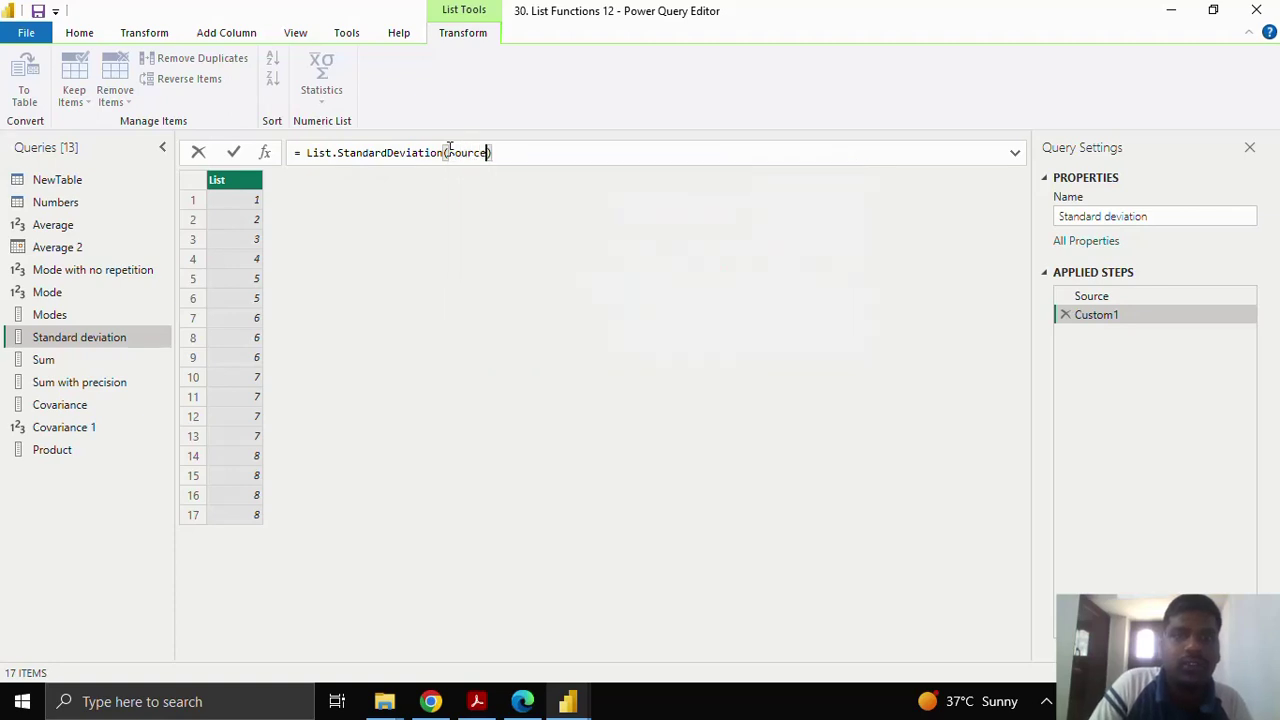
left_click(234, 152)
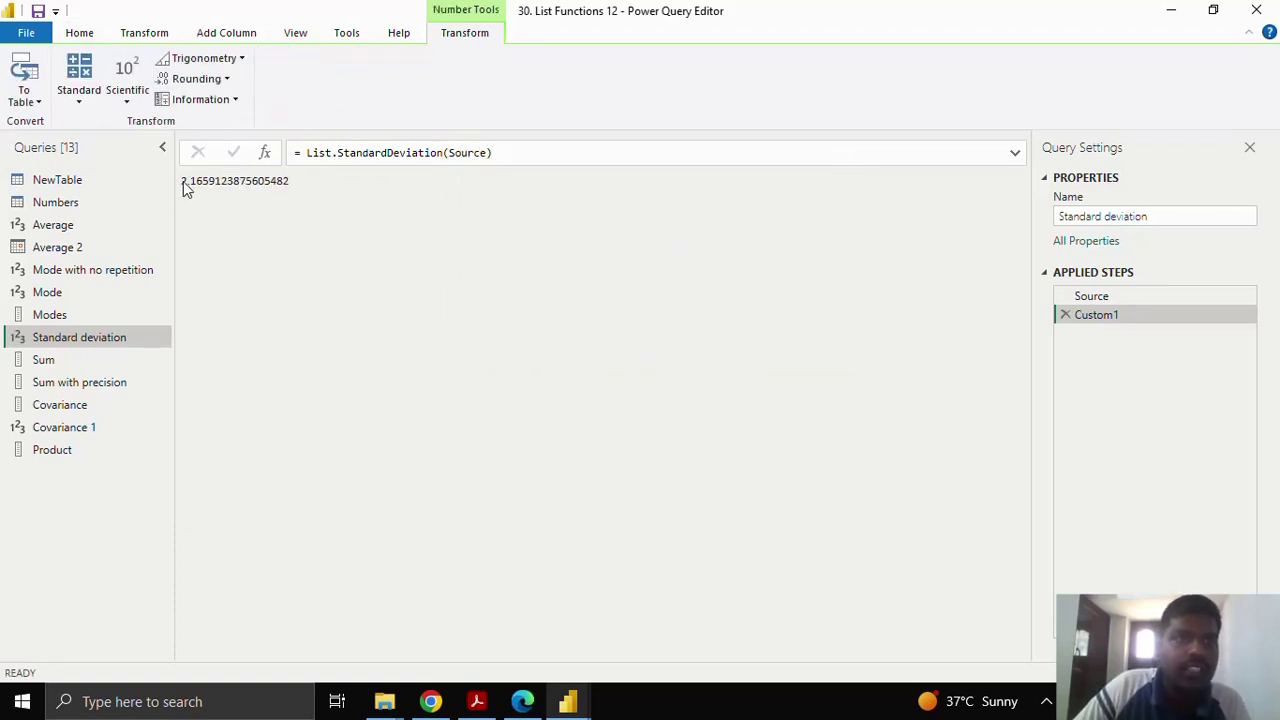
left_click_drag(182, 186, 330, 204)
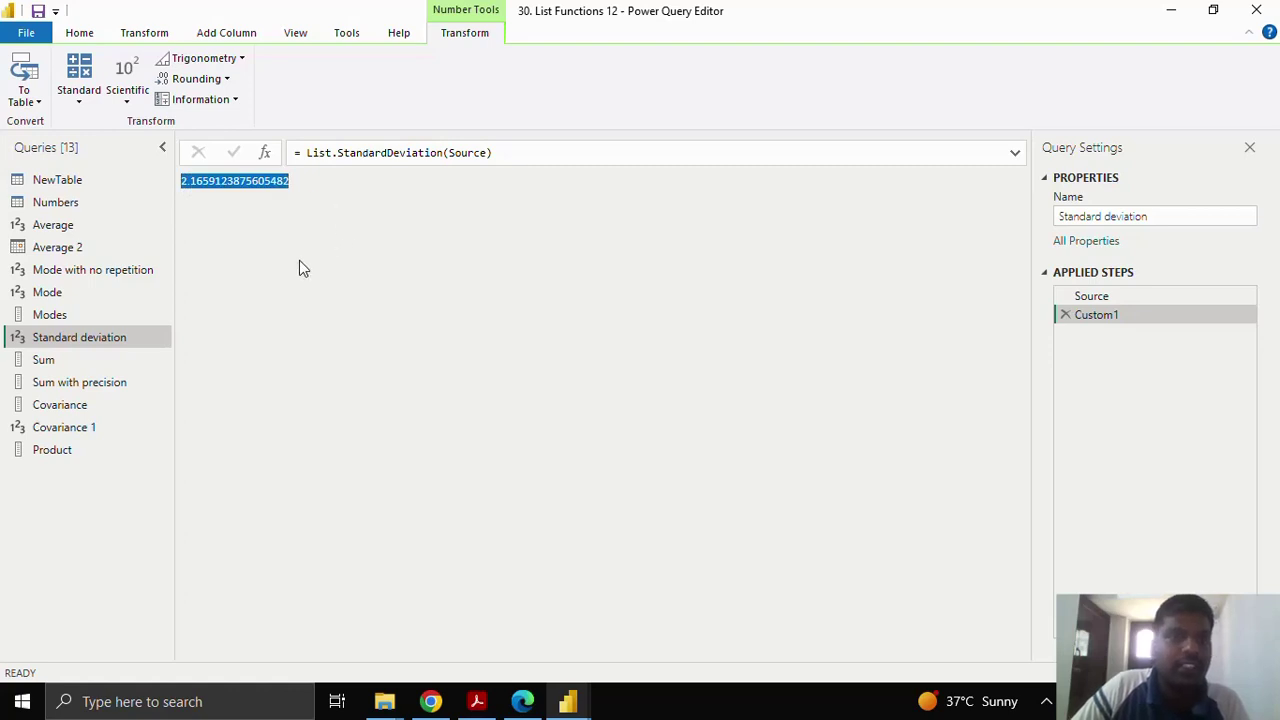
- Add a custom step to the Sum query that totals its list with = List.Sum(Source)
double_click(124, 360)
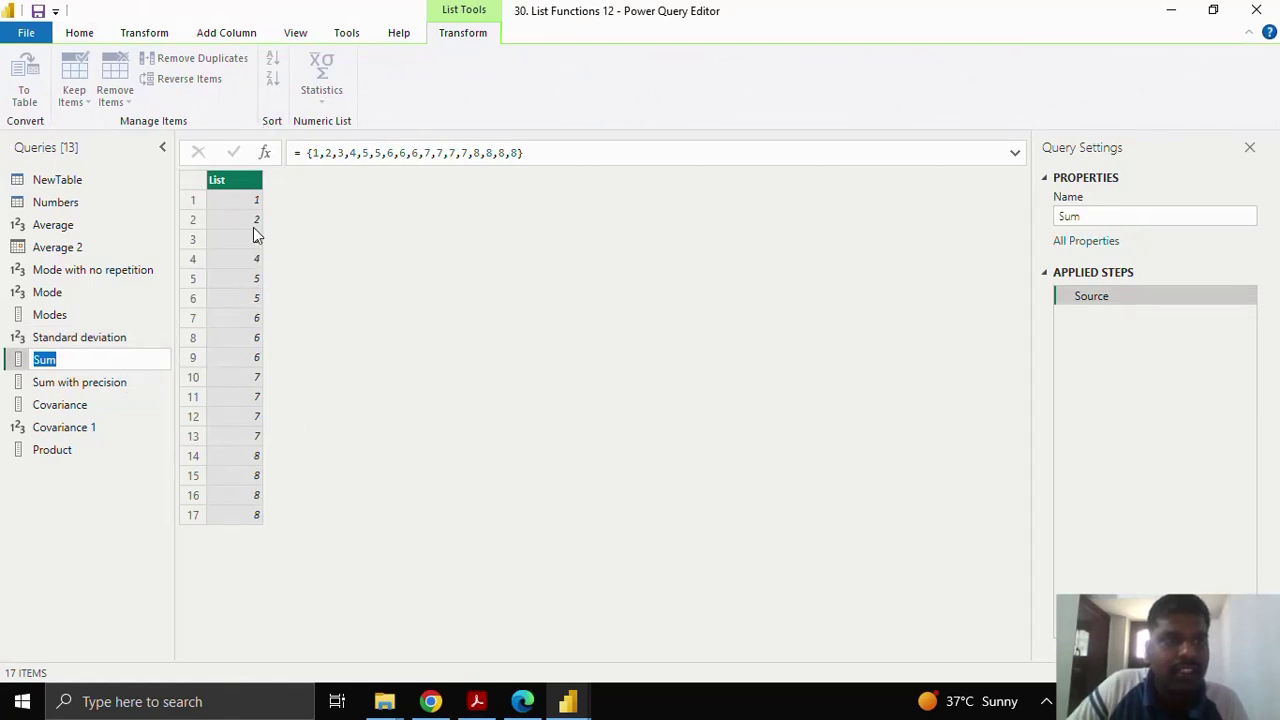
left_click(329, 242)
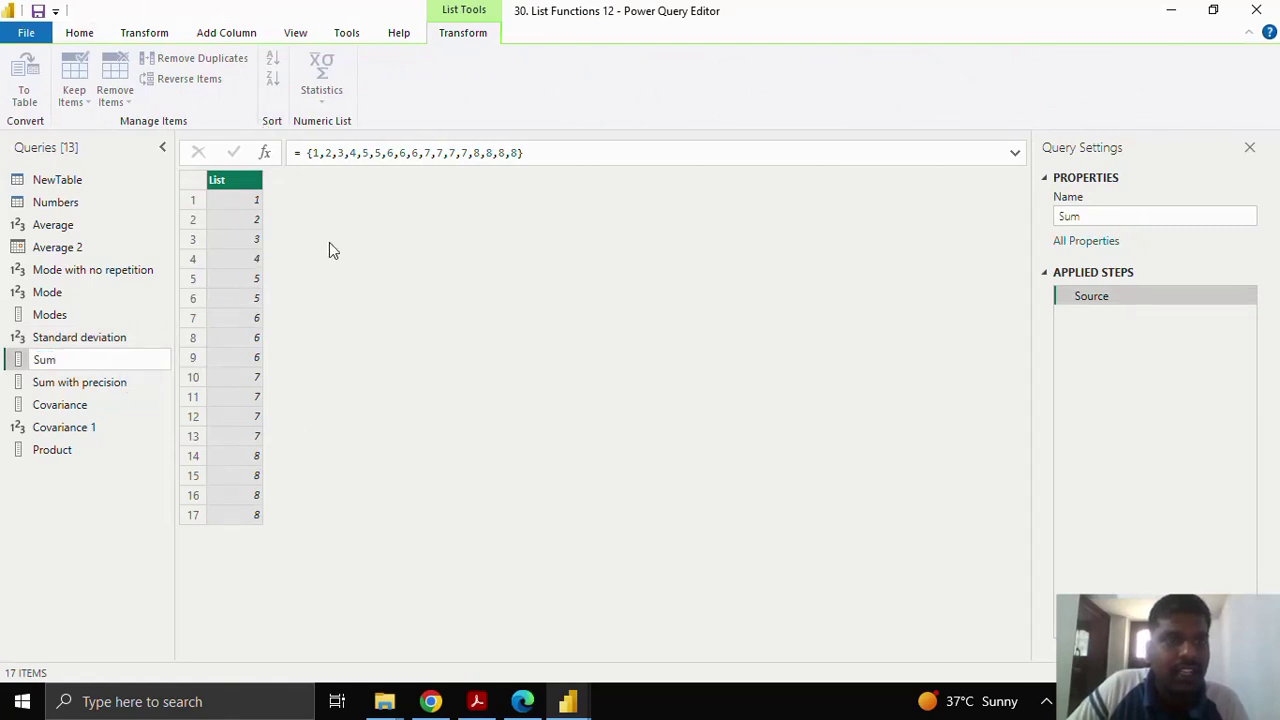
left_click(265, 153)
left_click_drag(305, 155, 345, 153)
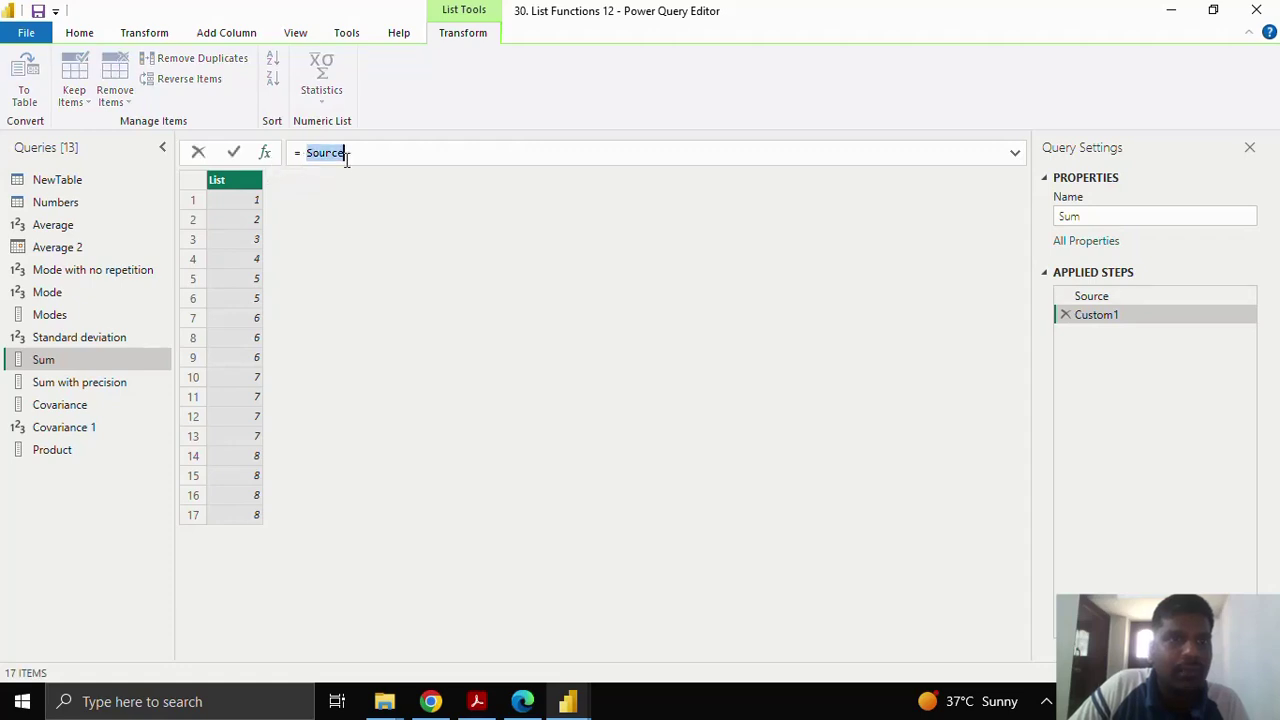
key("BackSpace")
type("List.Su")
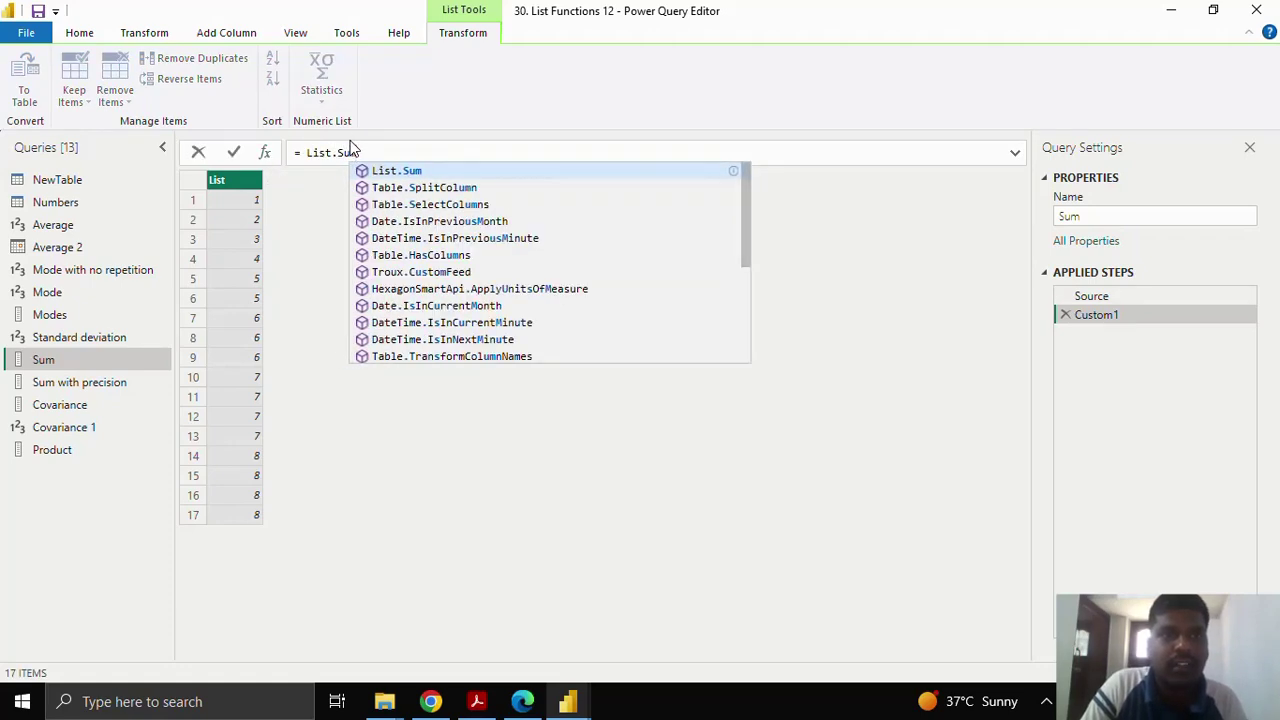
key("Tab")
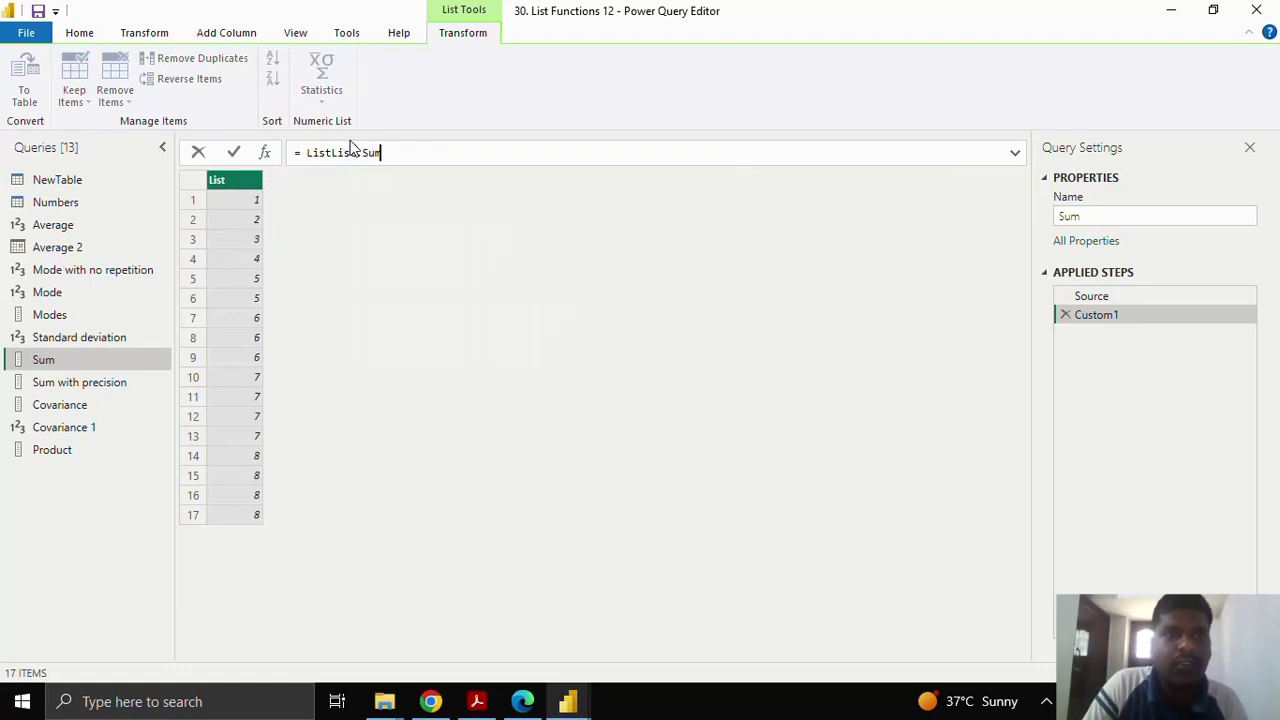
type("(")
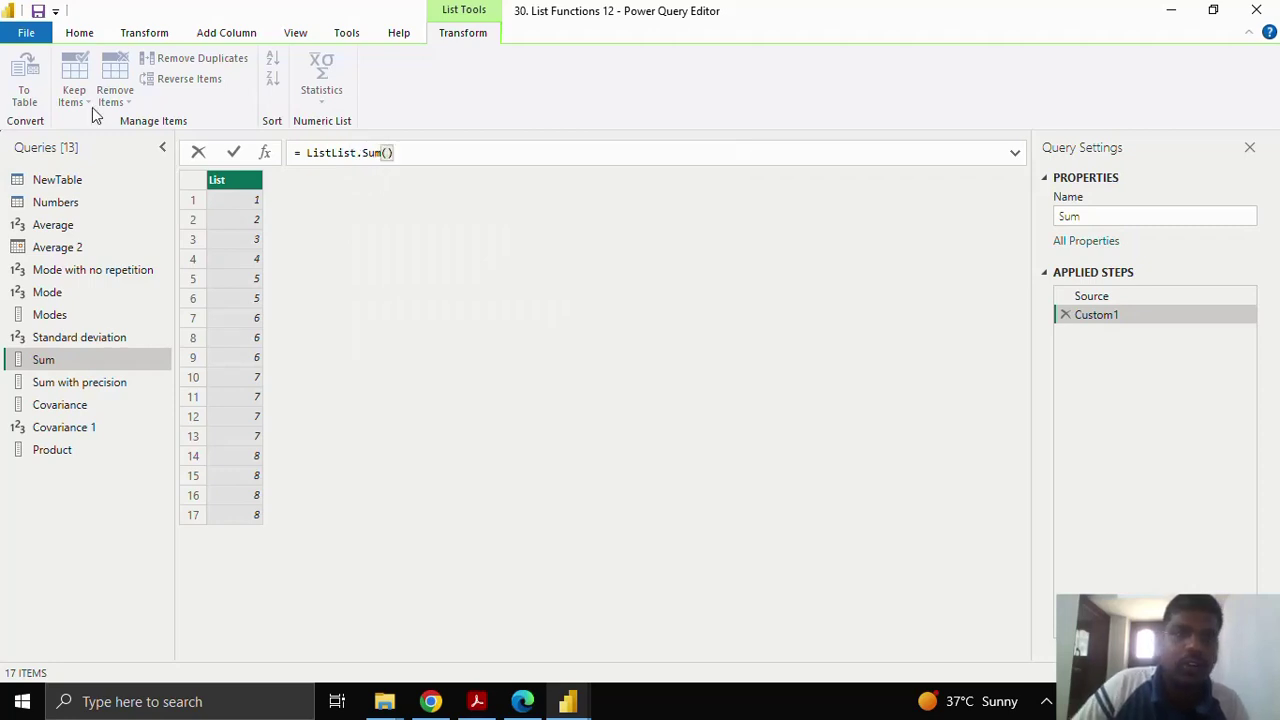
left_click_drag(333, 152, 305, 152)
key("BackSpace")
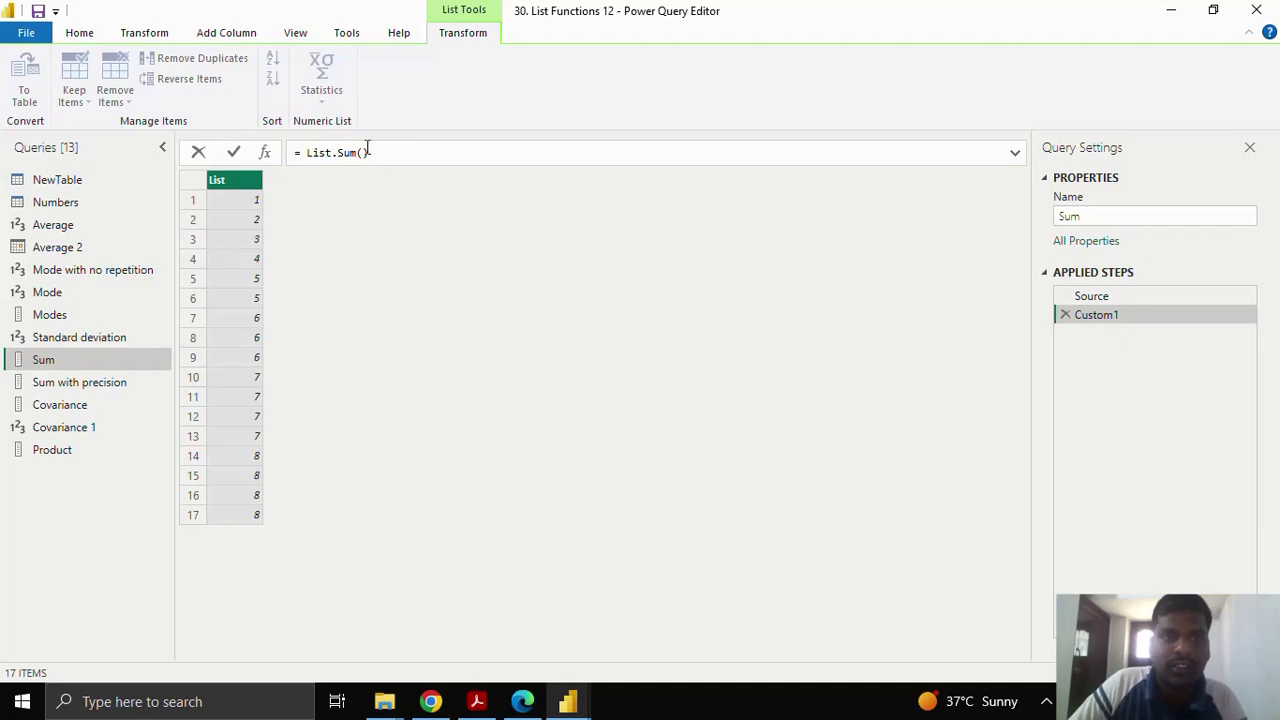
left_click(365, 152)
type("S")
key("Tab")
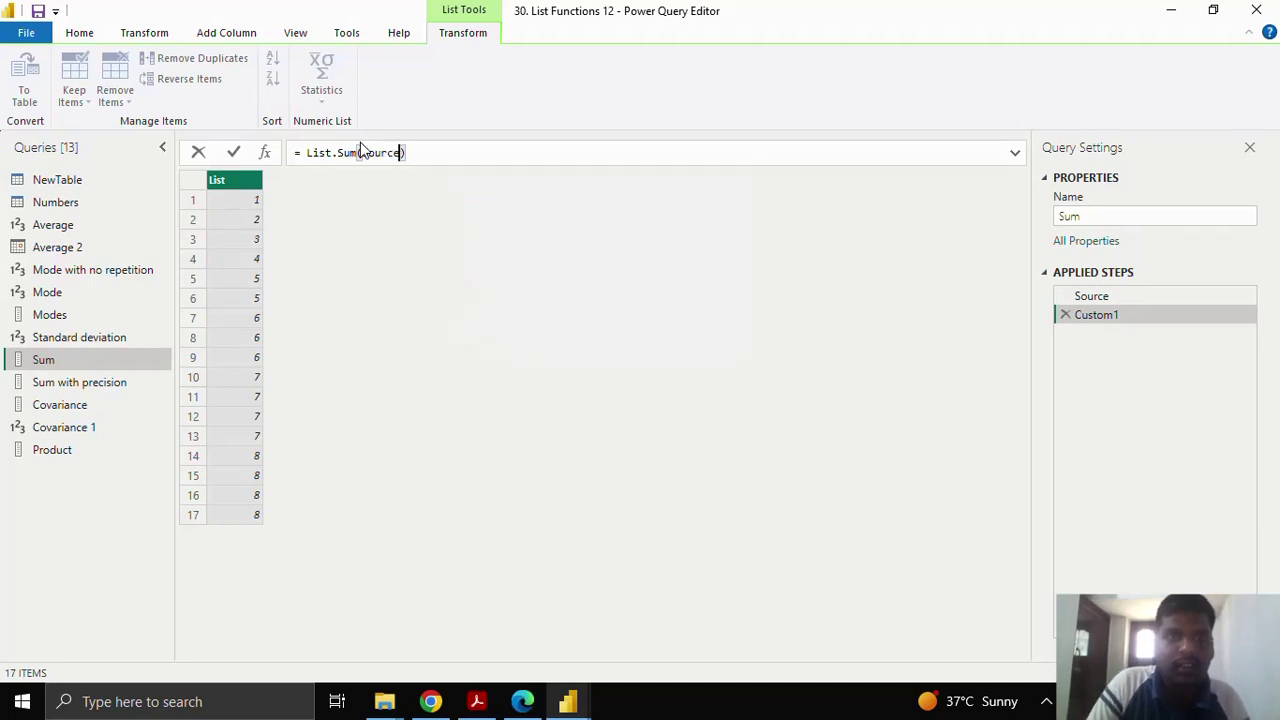
left_click(232, 155)
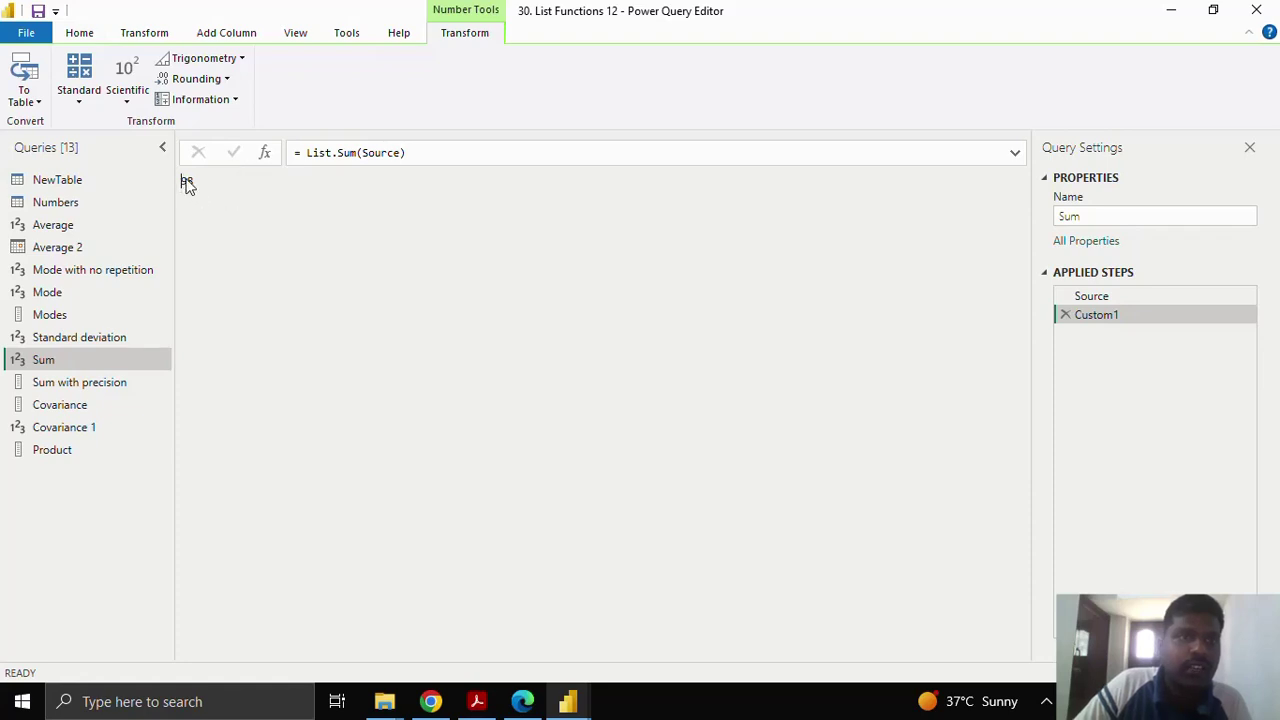
left_click(187, 182)
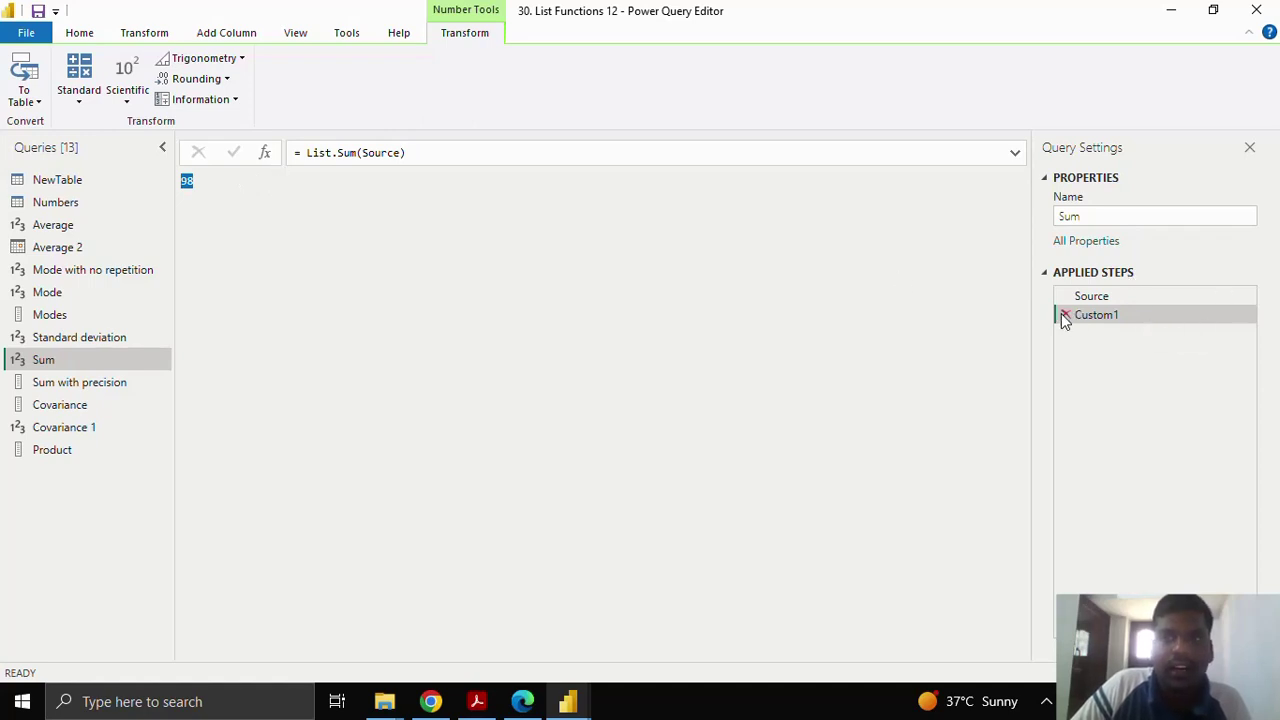
- Try = List.Sum(Source) as a custom step in the Sum with precision query, and delete that step after evaluating it
left_click(104, 378)
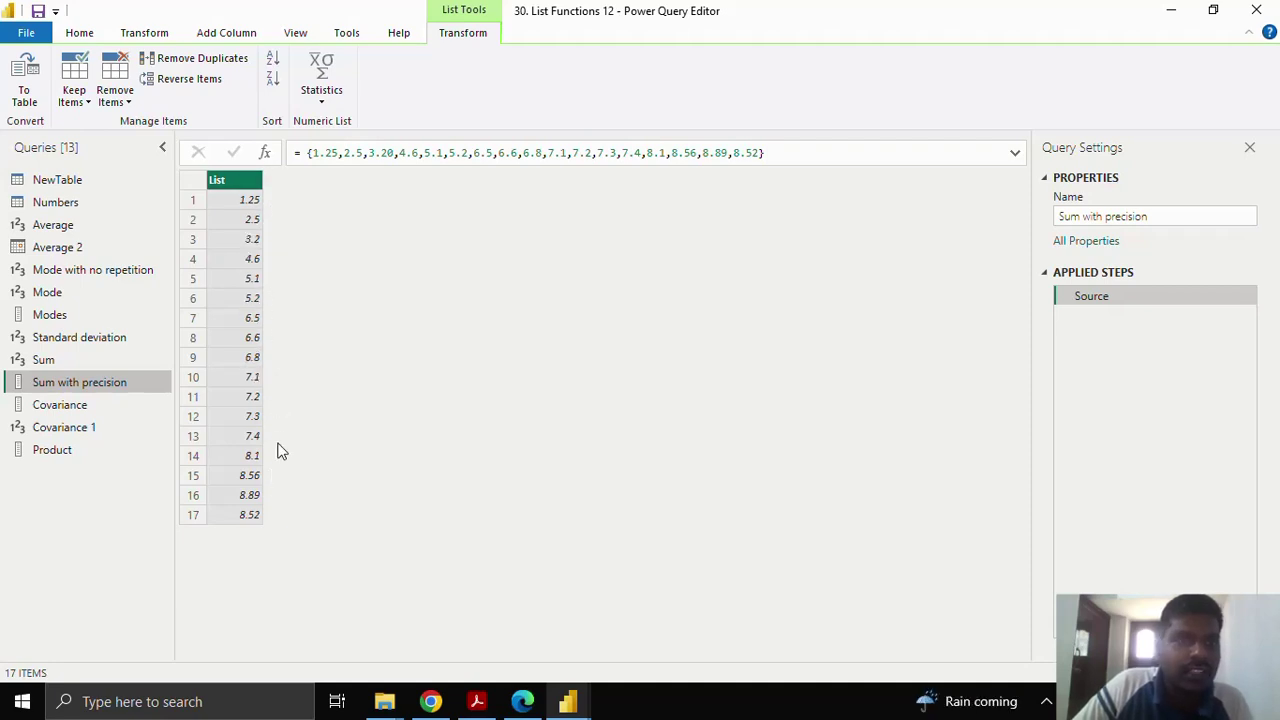
left_click(265, 153)
left_click(265, 153)
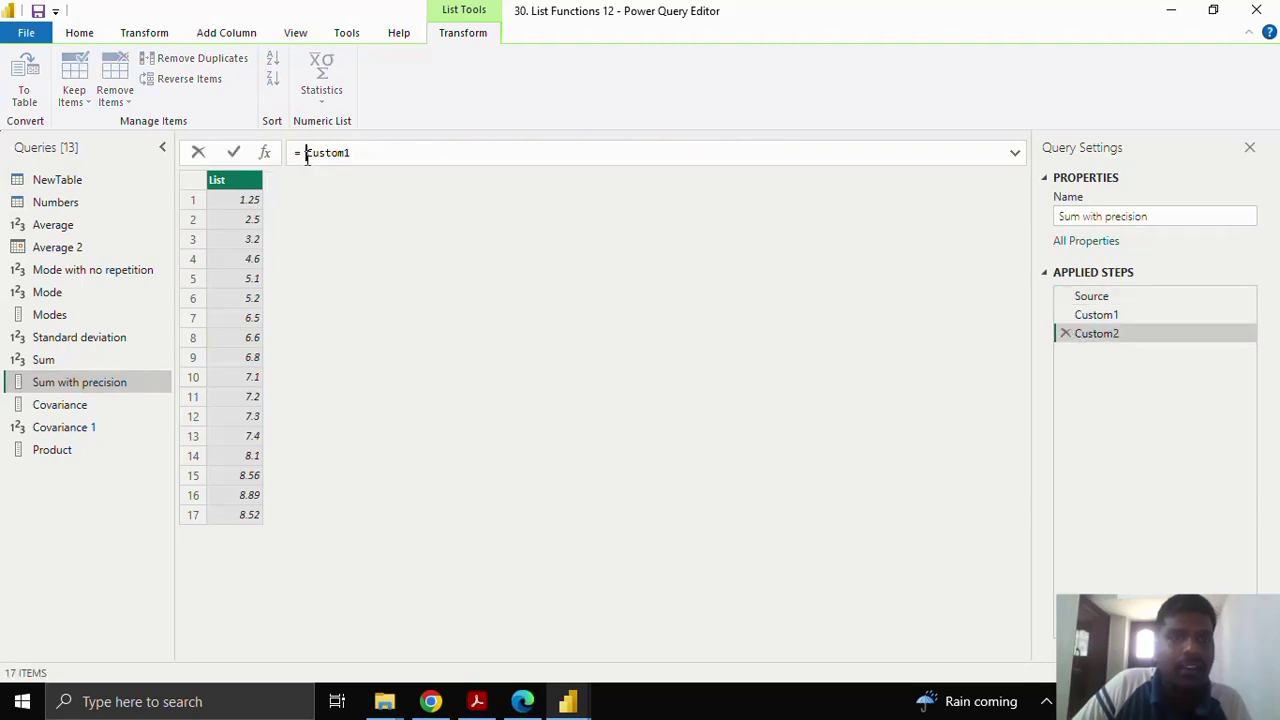
left_click_drag(303, 153, 380, 165)
type("List.Sum")
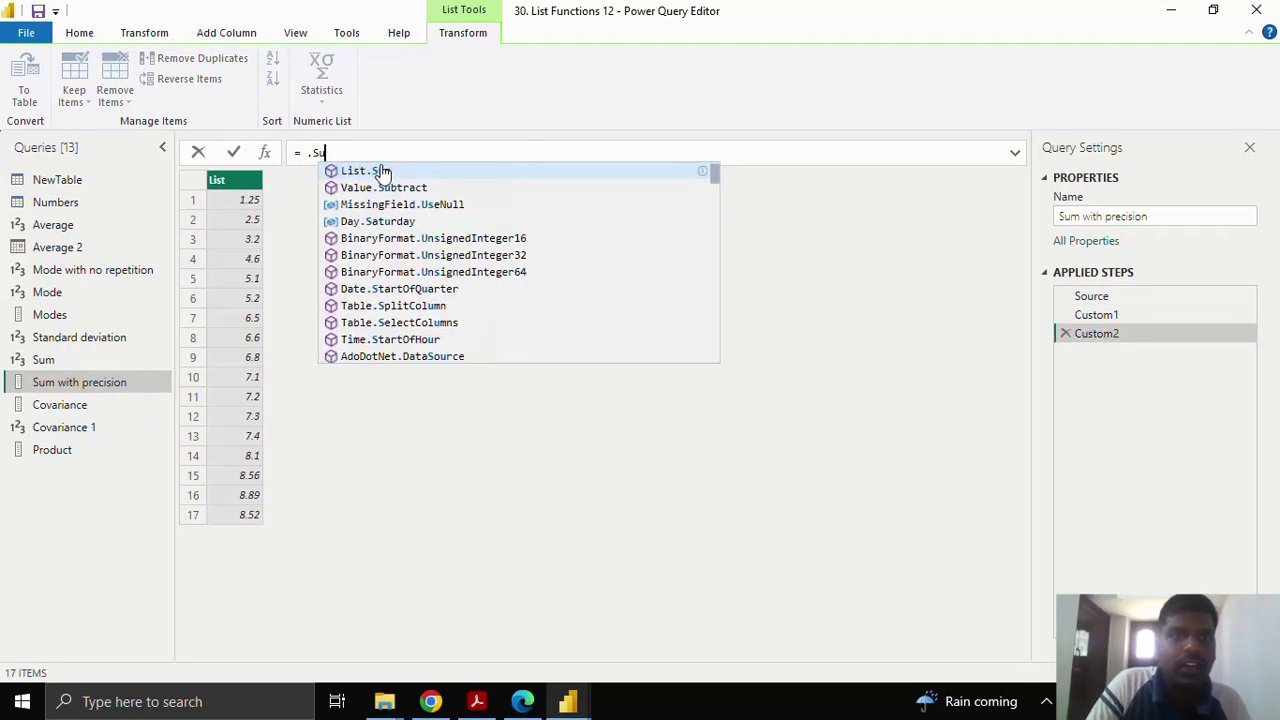
type("(")
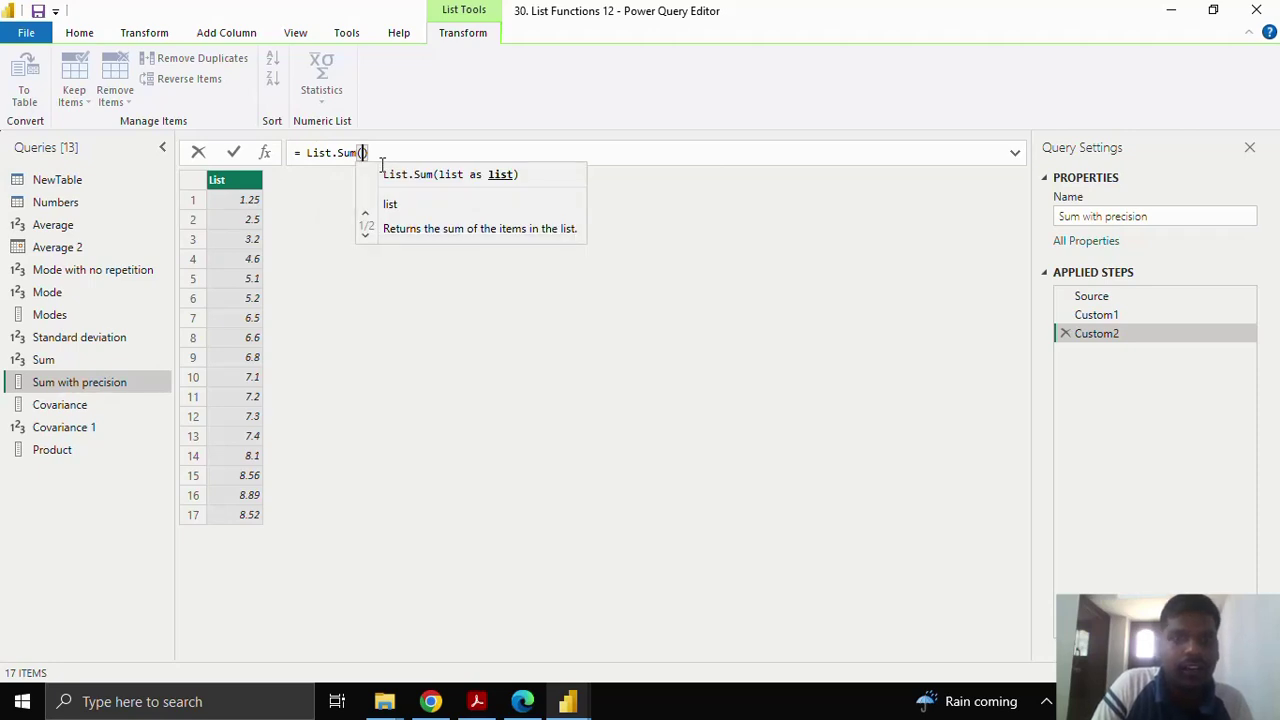
type("Source")
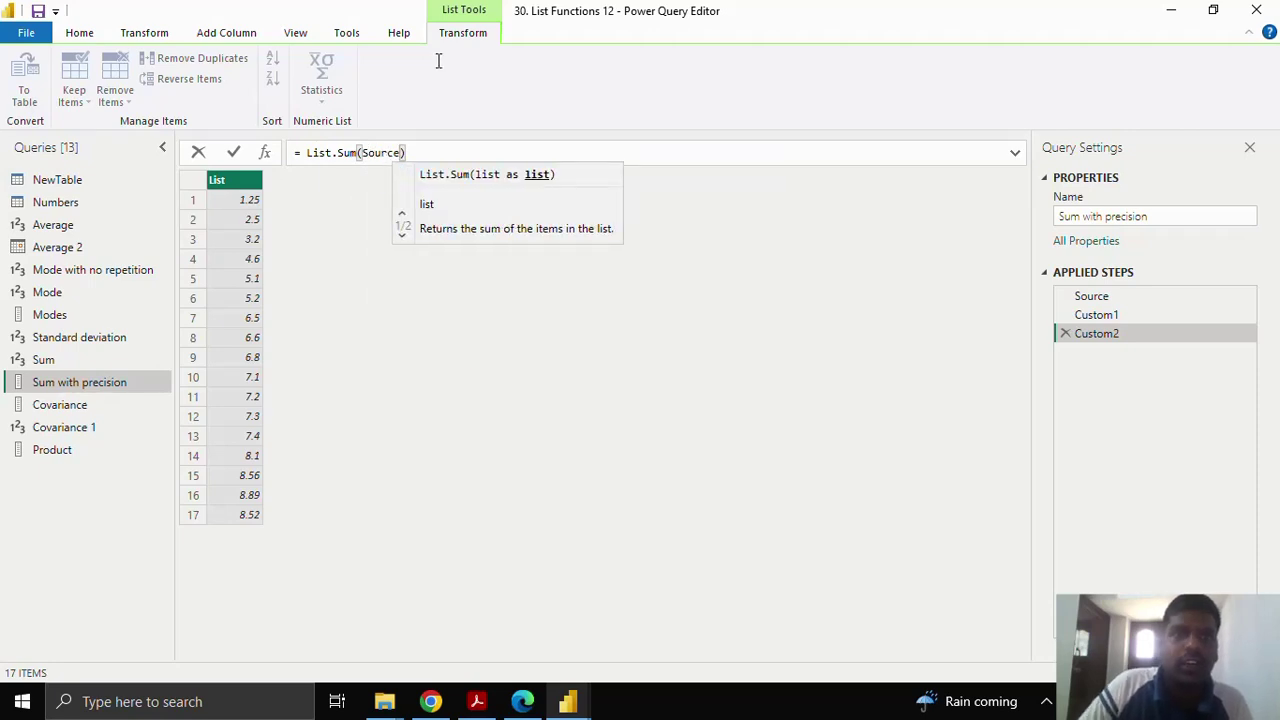
left_click(233, 152)
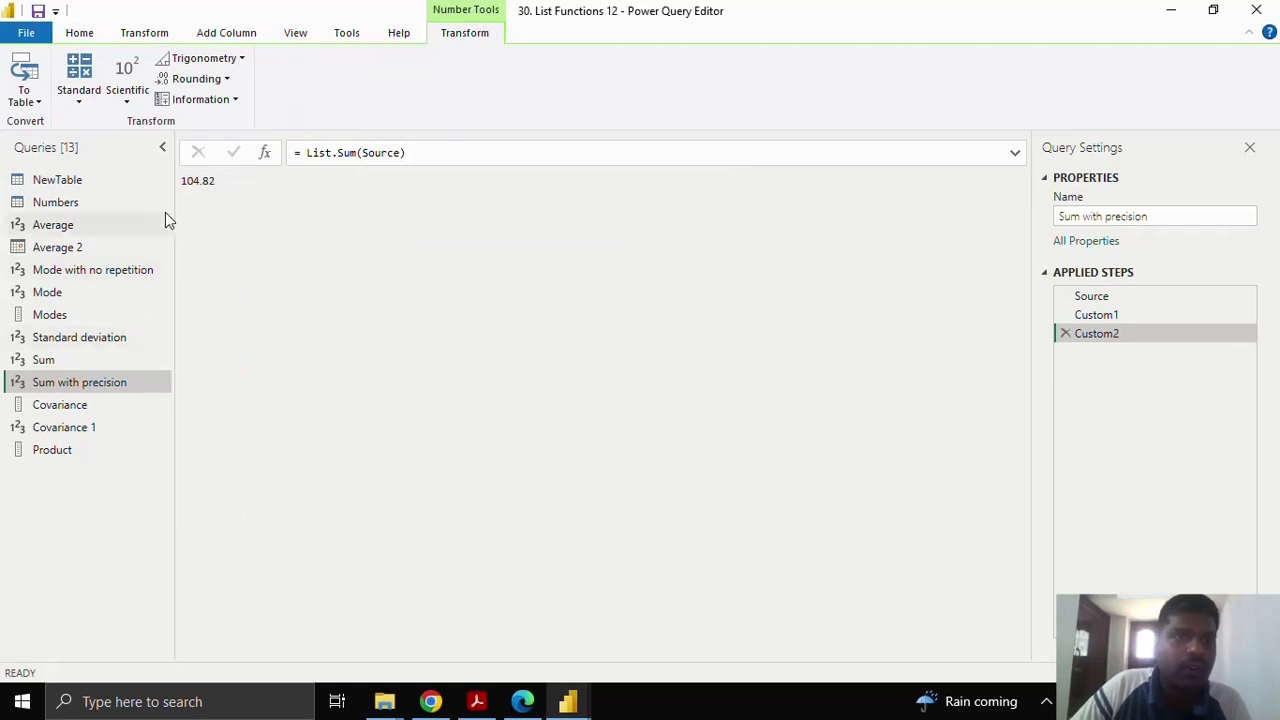
left_click_drag(182, 184, 223, 187)
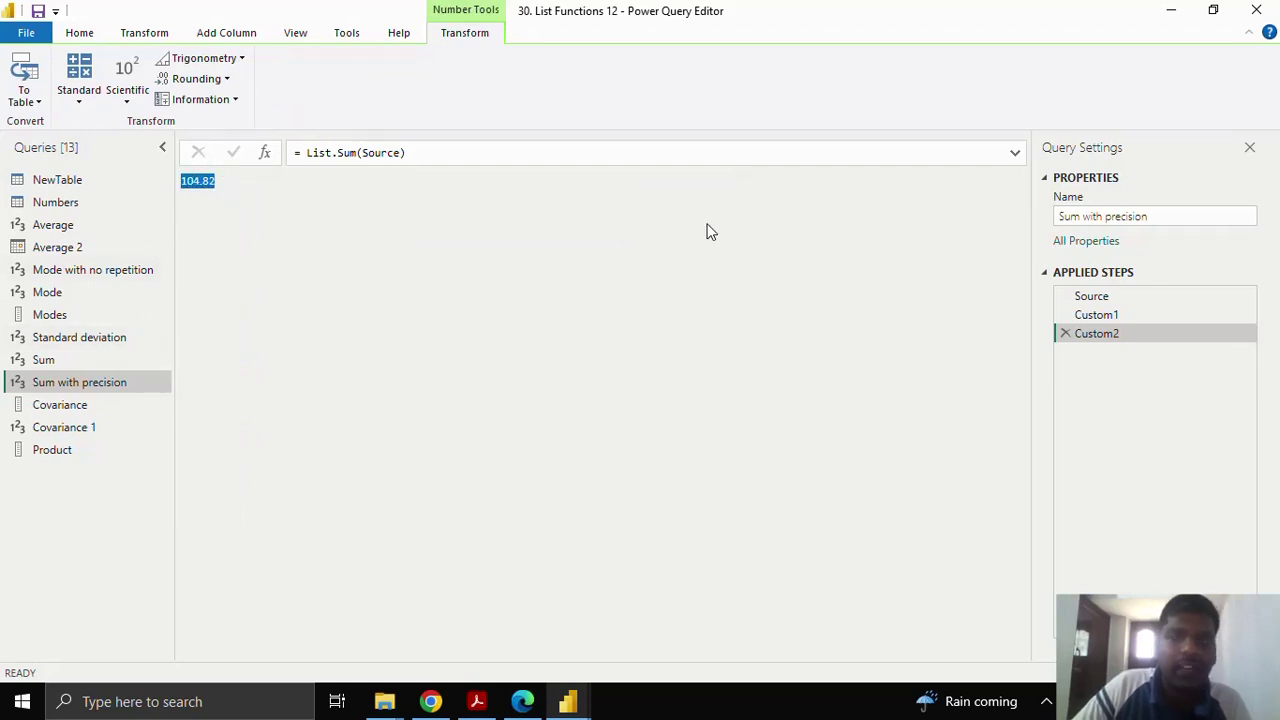
left_click(1065, 333)
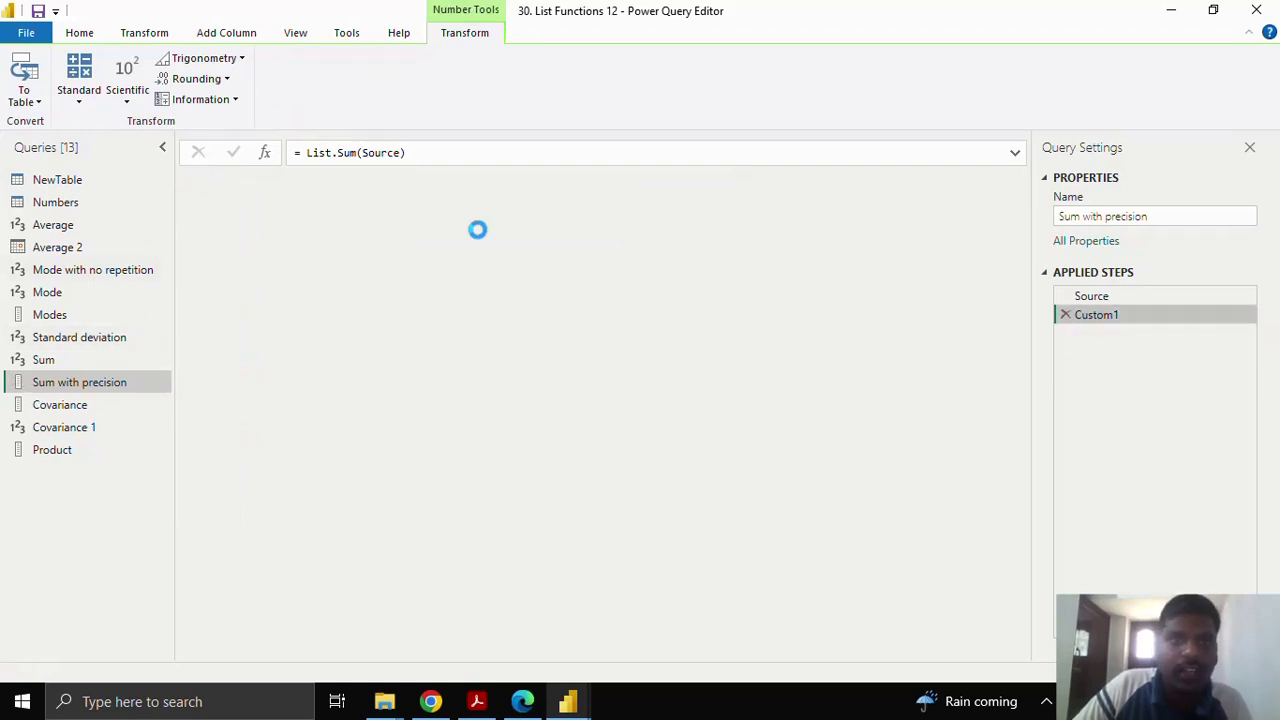
- Add a custom step to the Sum with precision query that totals its list with = List.Sum(Source,Precision.Decimal)
left_click(265, 152)
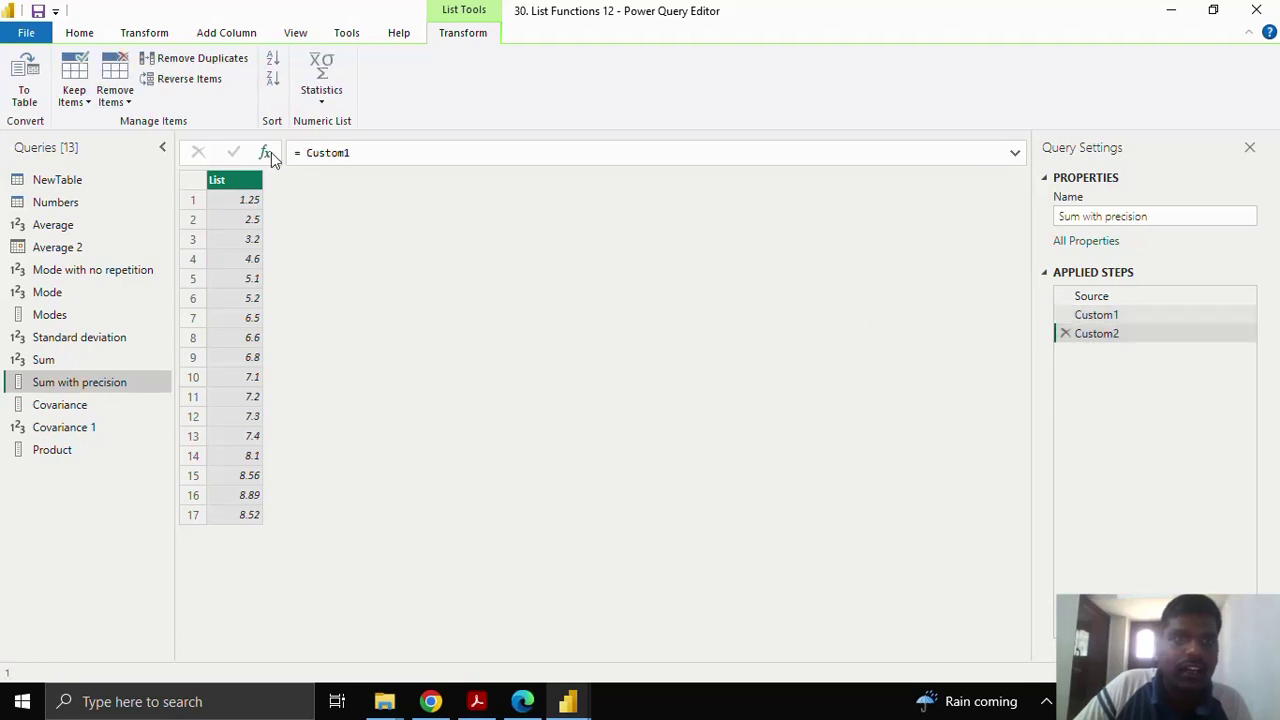
left_click_drag(306, 153, 390, 165)
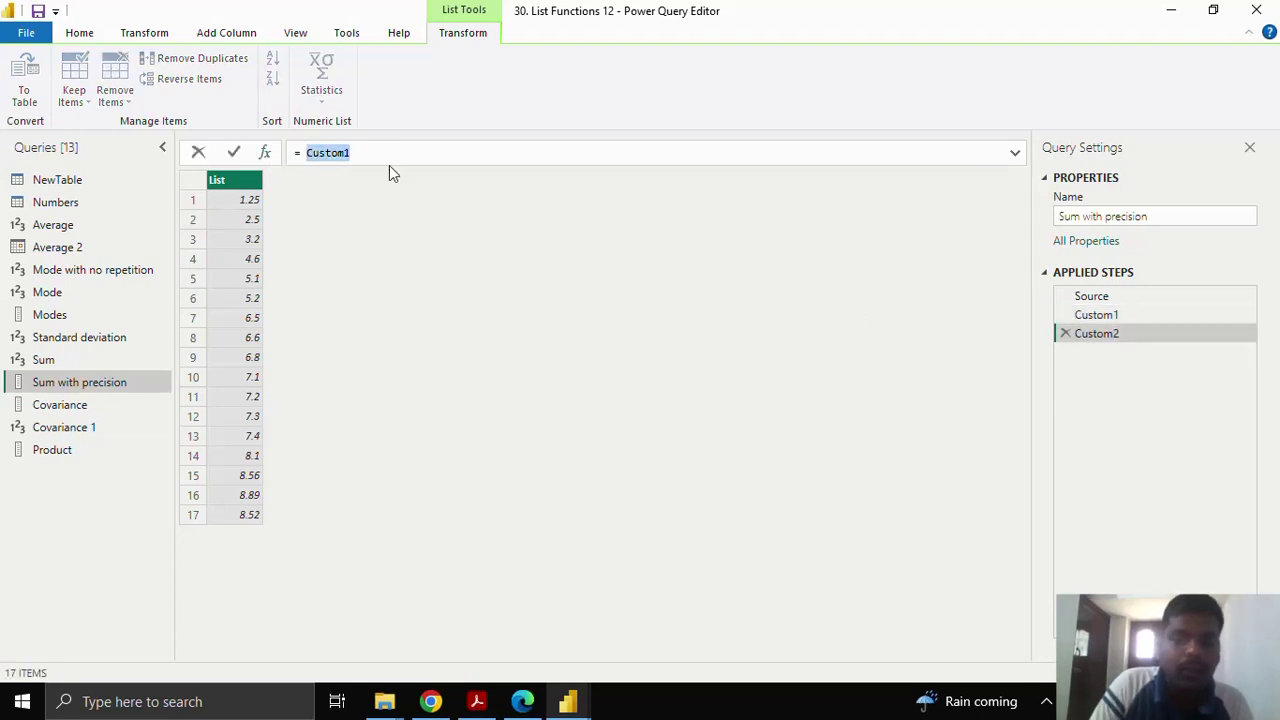
type("List.Sum")
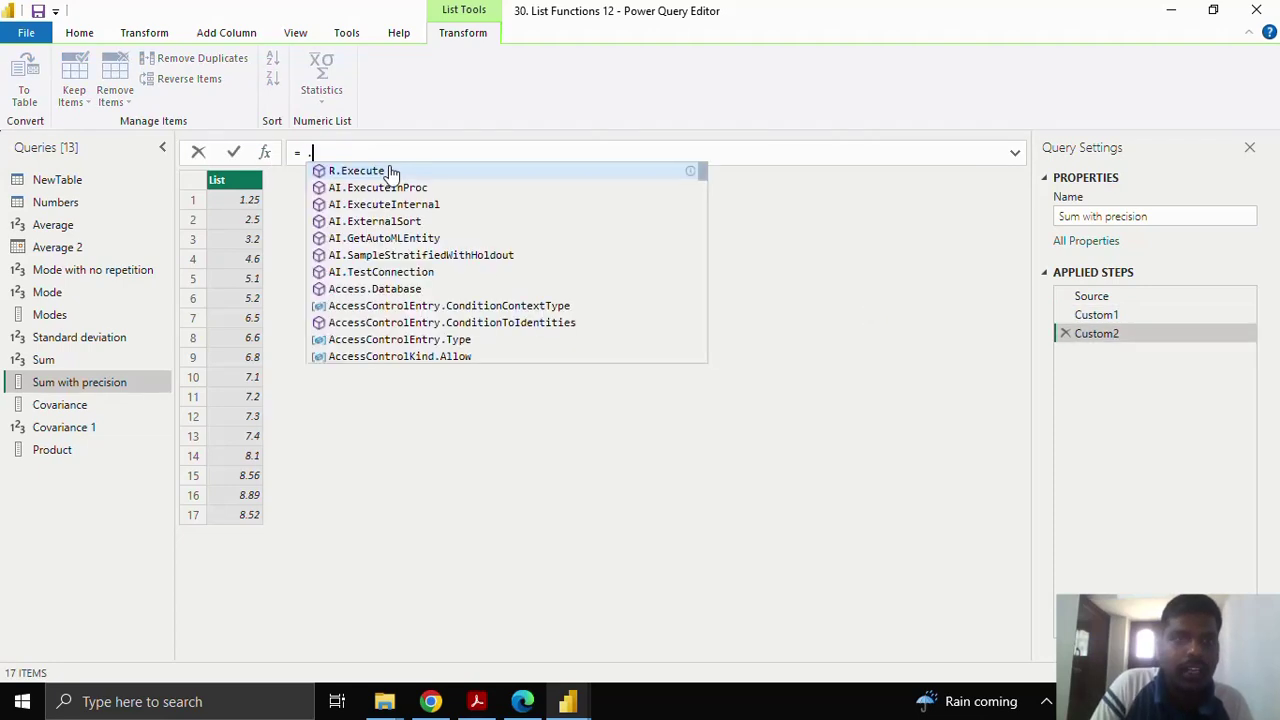
type("(Sourc")
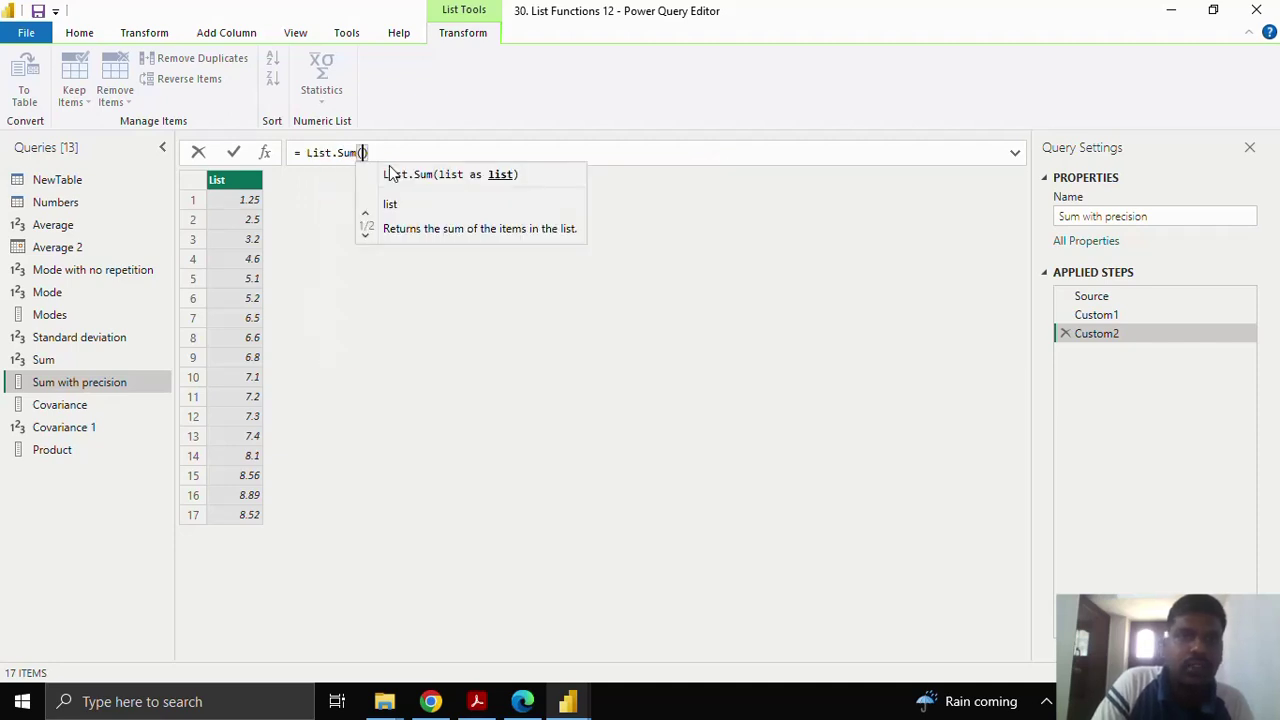
type("e,")
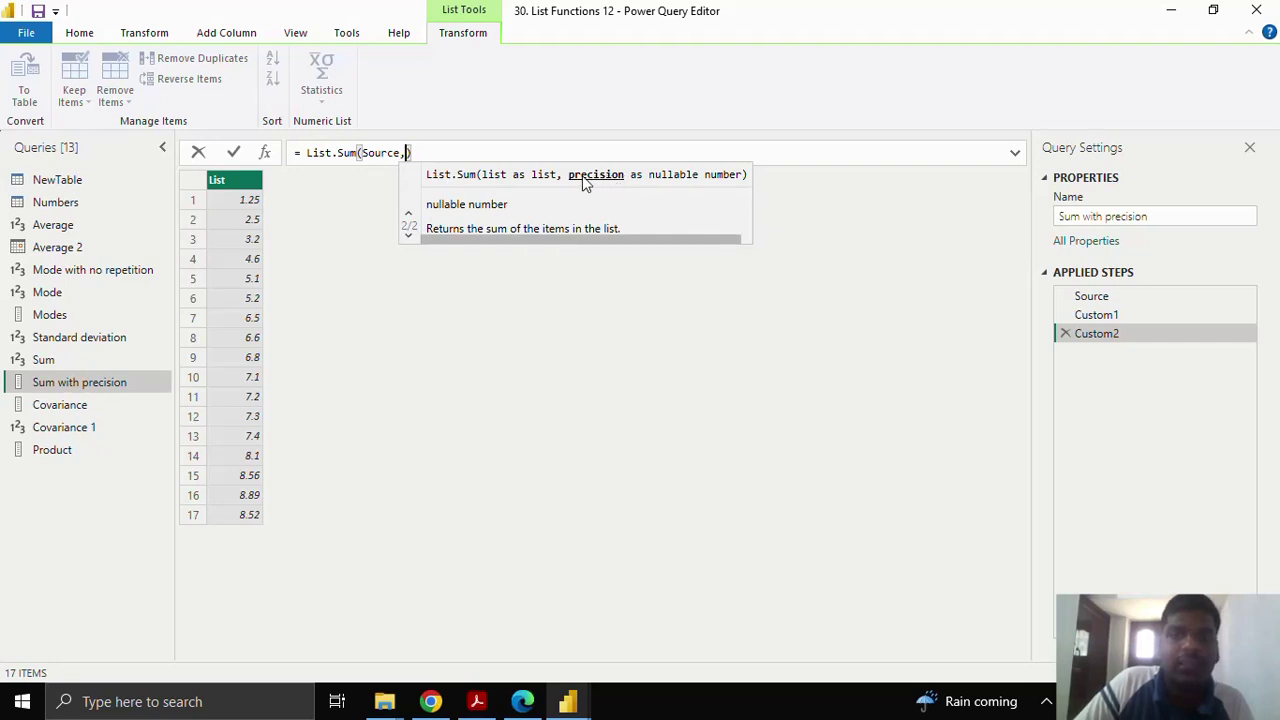
type("Pre")
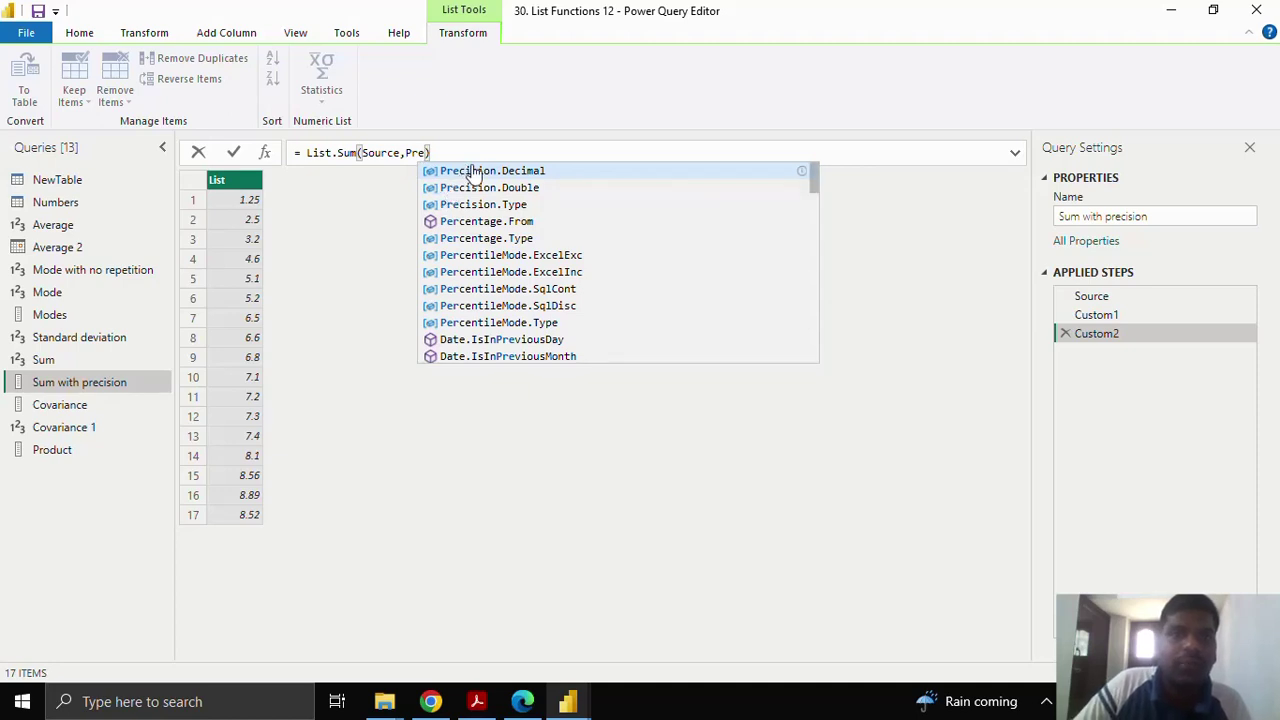
key("Escape")
type("cision.Decimal")
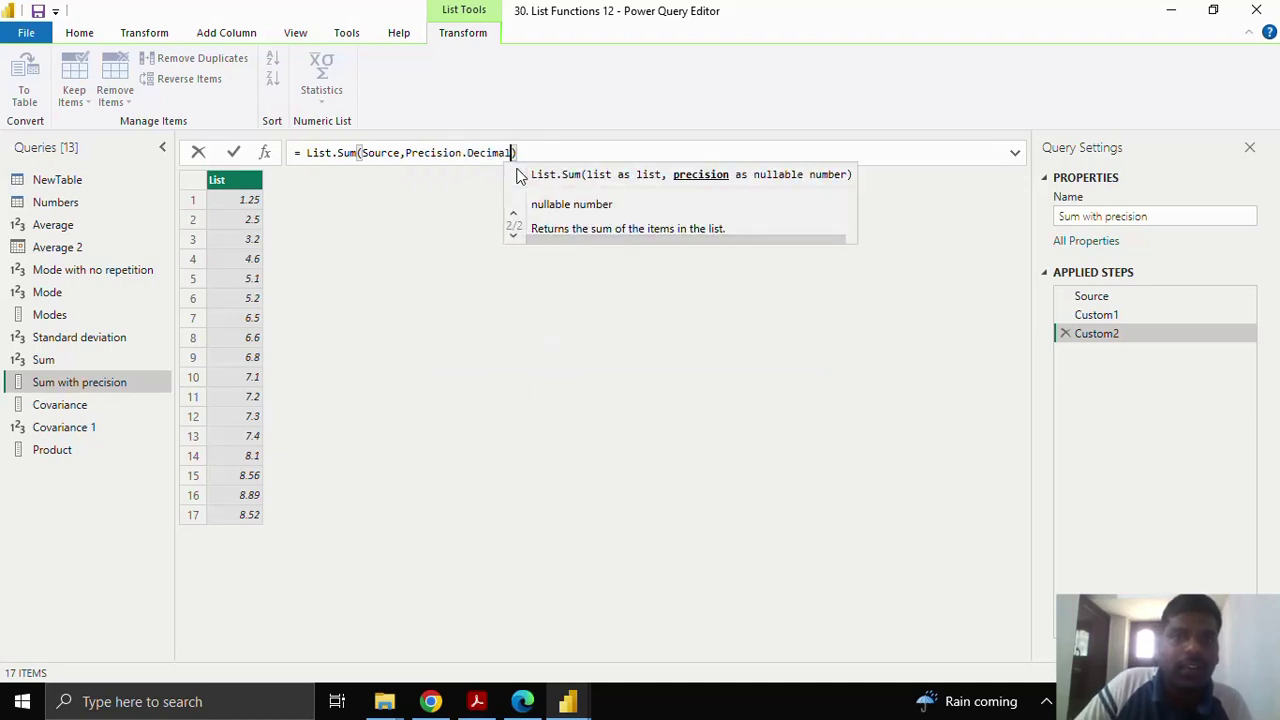
left_click(234, 155)
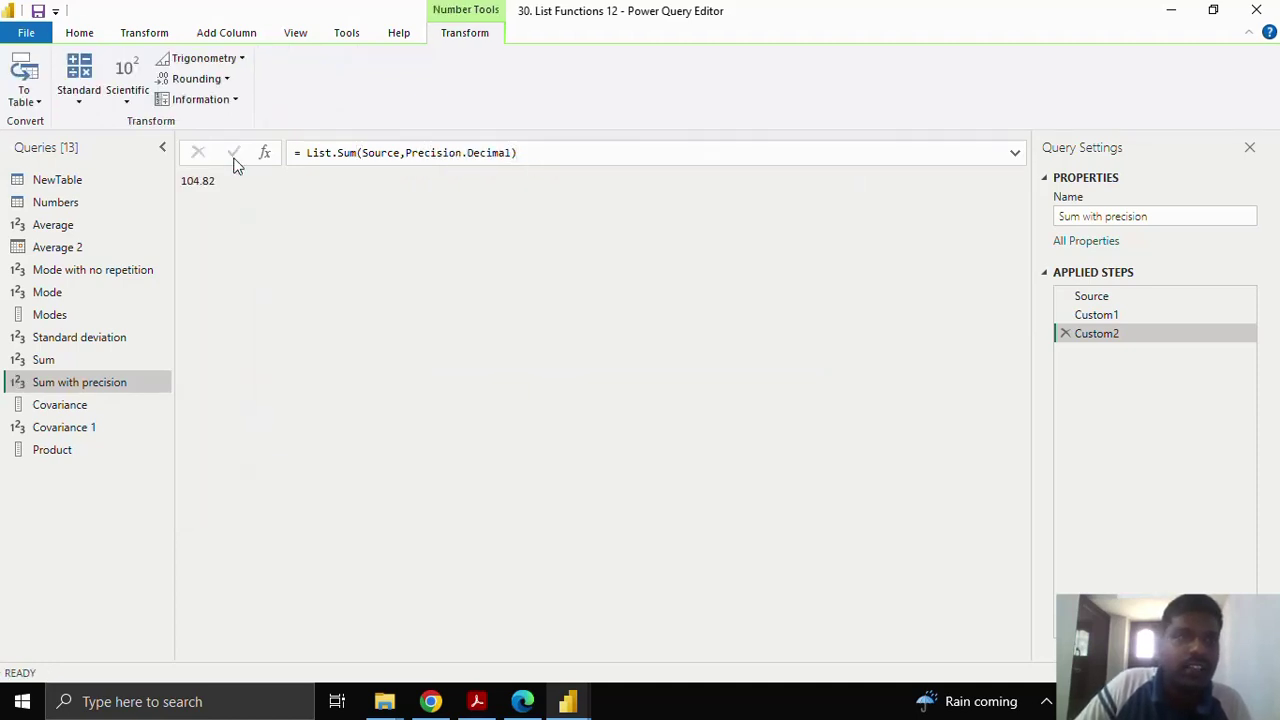
left_click(221, 183)
left_click(221, 183)
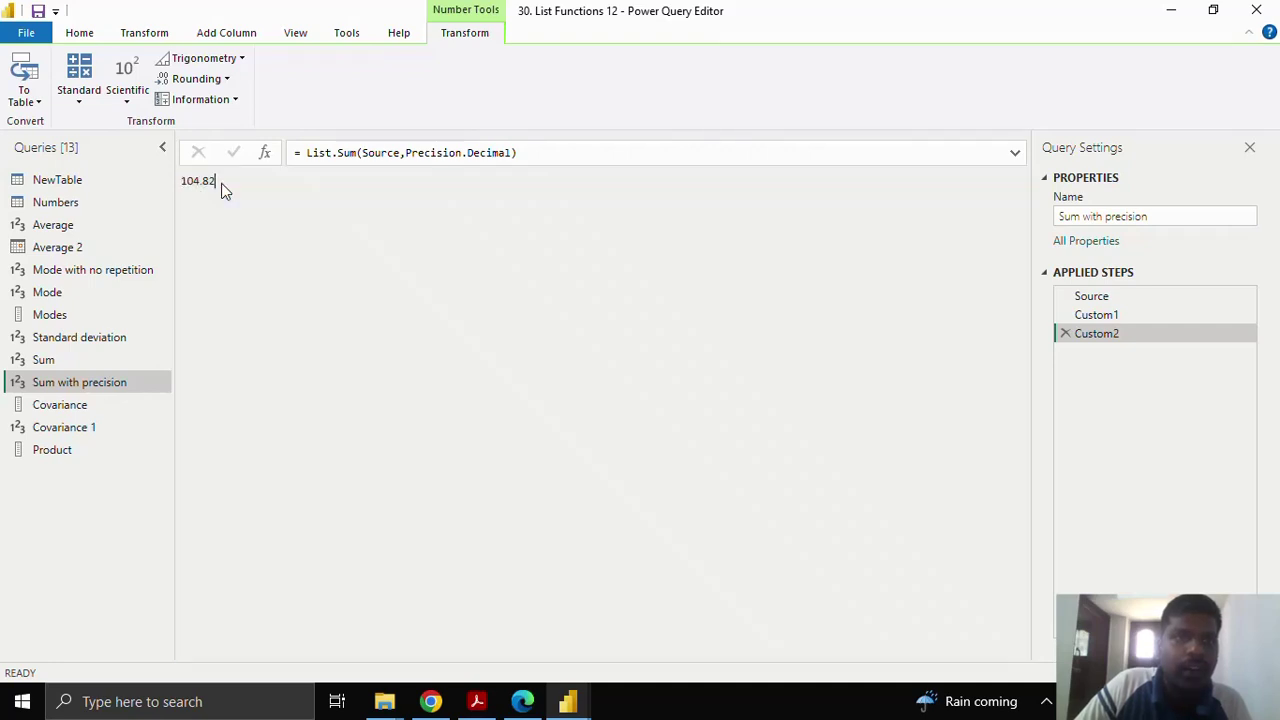
- Add a custom step to the Covariance query and replace its Source reference with the List.Covariance function
left_click(124, 408)
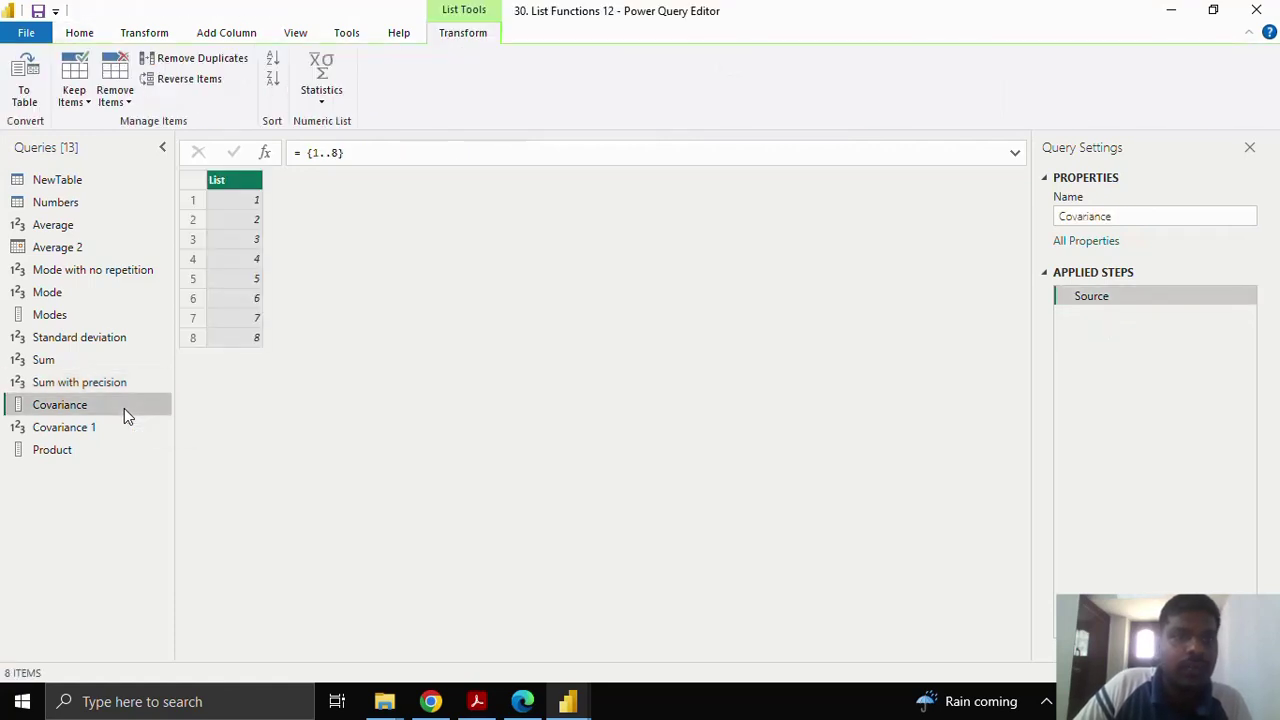
left_click(312, 152)
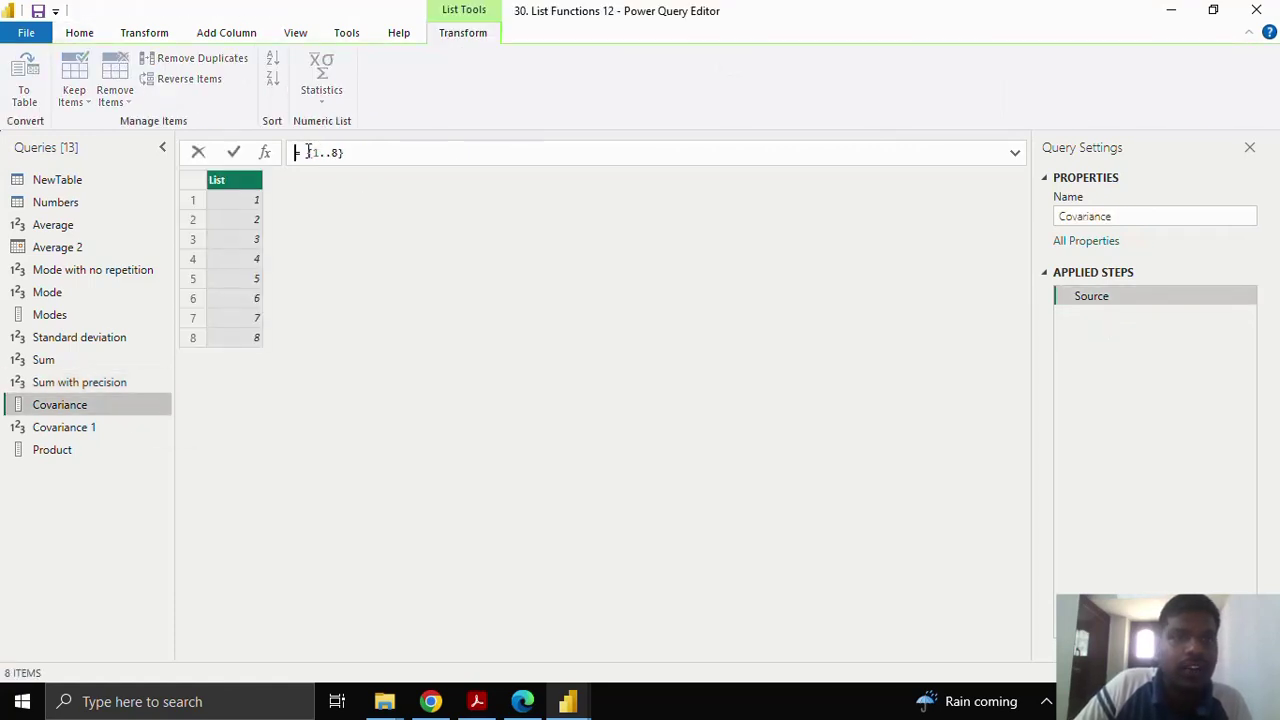
left_click_drag(306, 152, 351, 152)
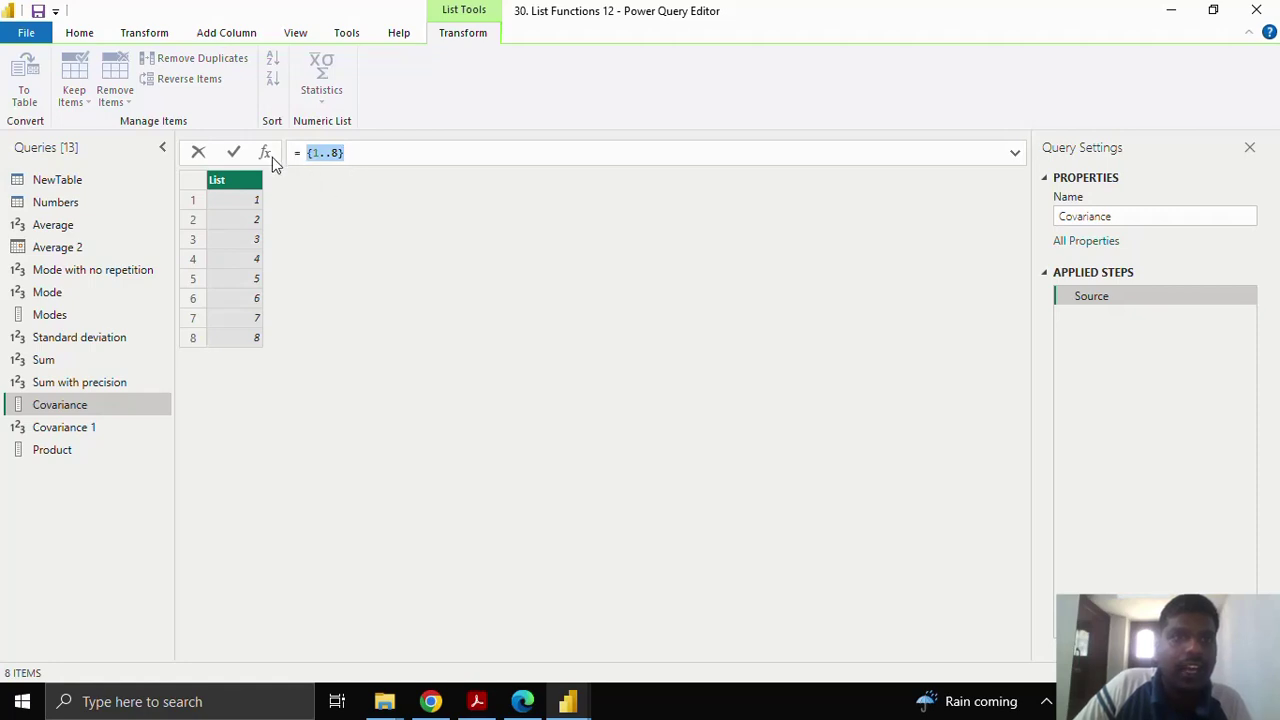
key("Escape")
left_click(268, 152)
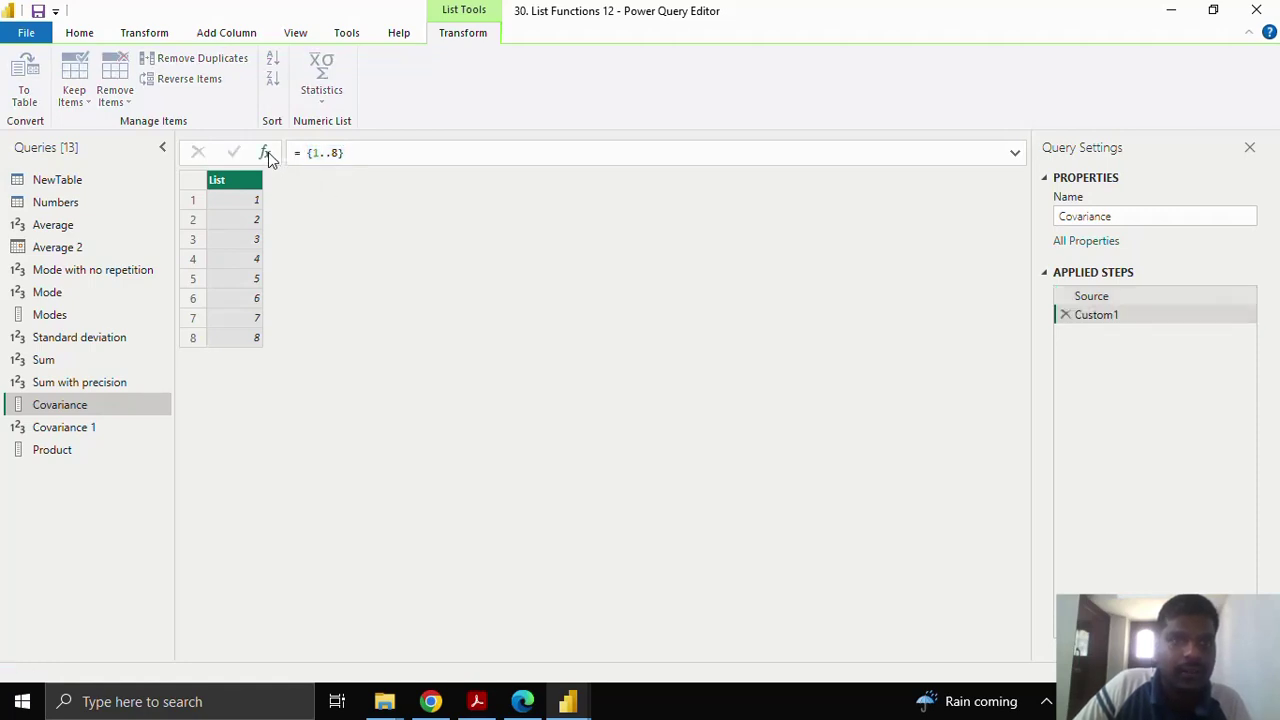
left_click(306, 152)
double_click(329, 152)
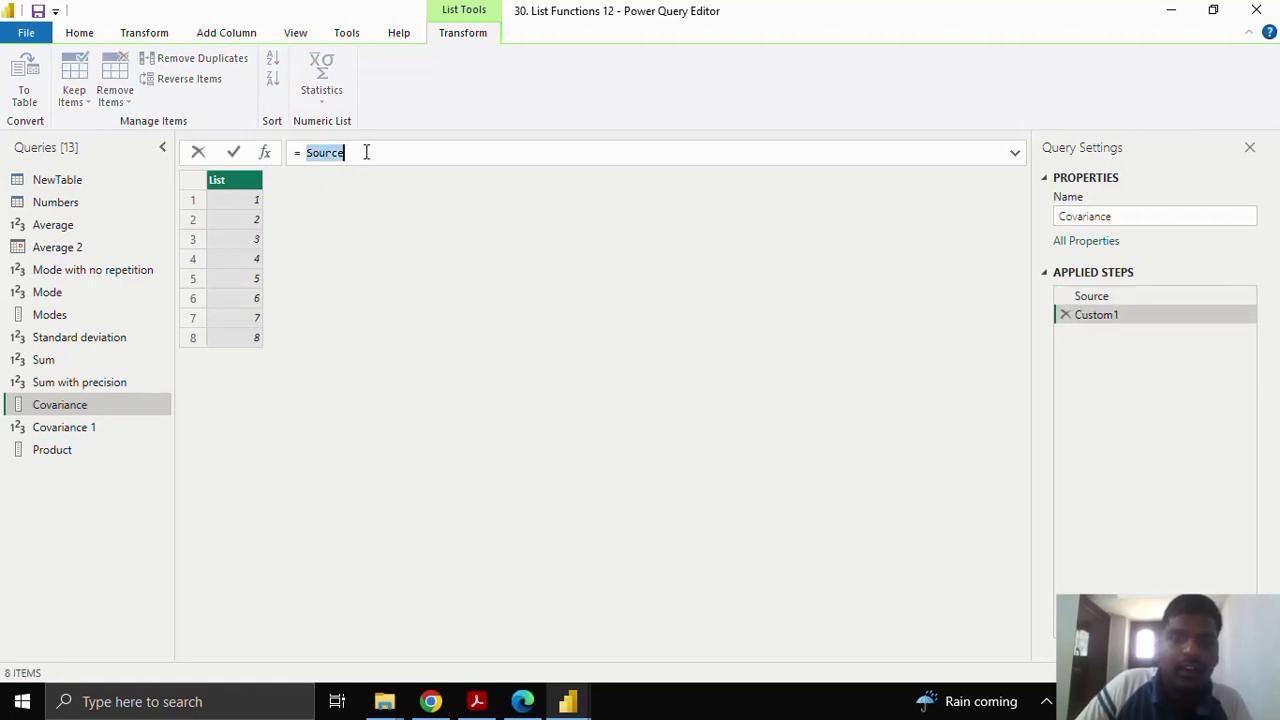
type("List.")
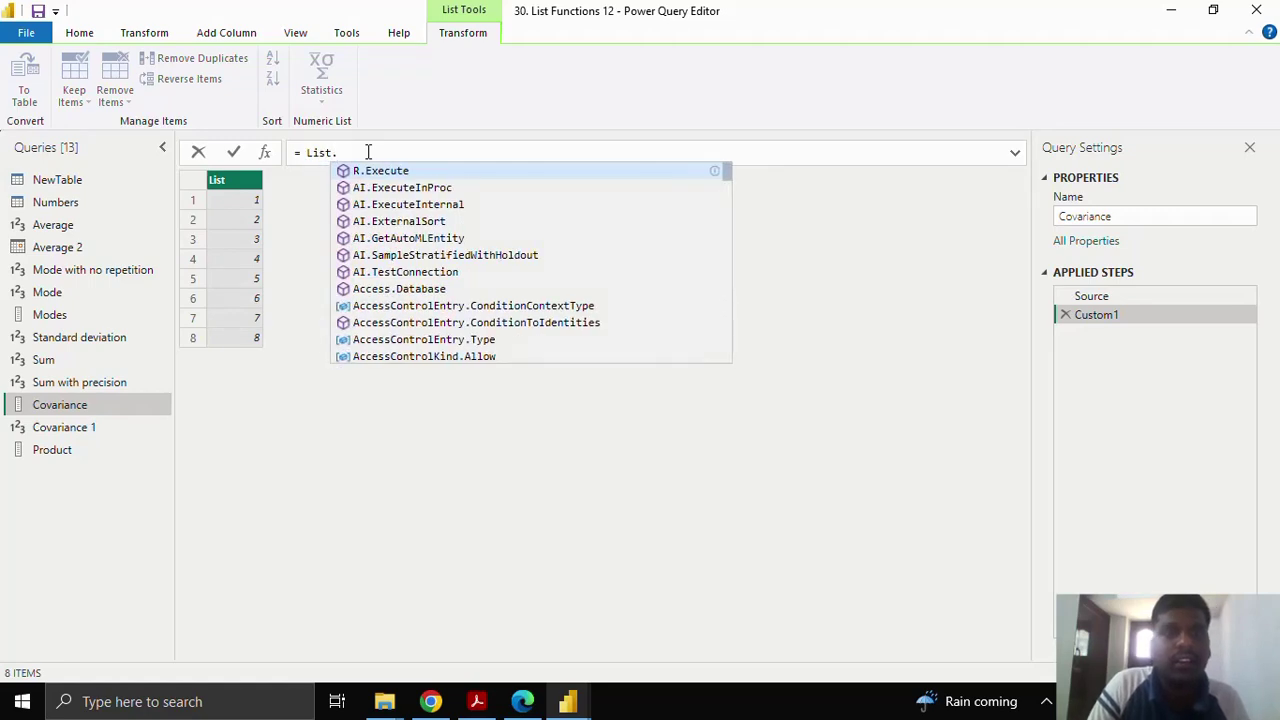
key("BackSpace")
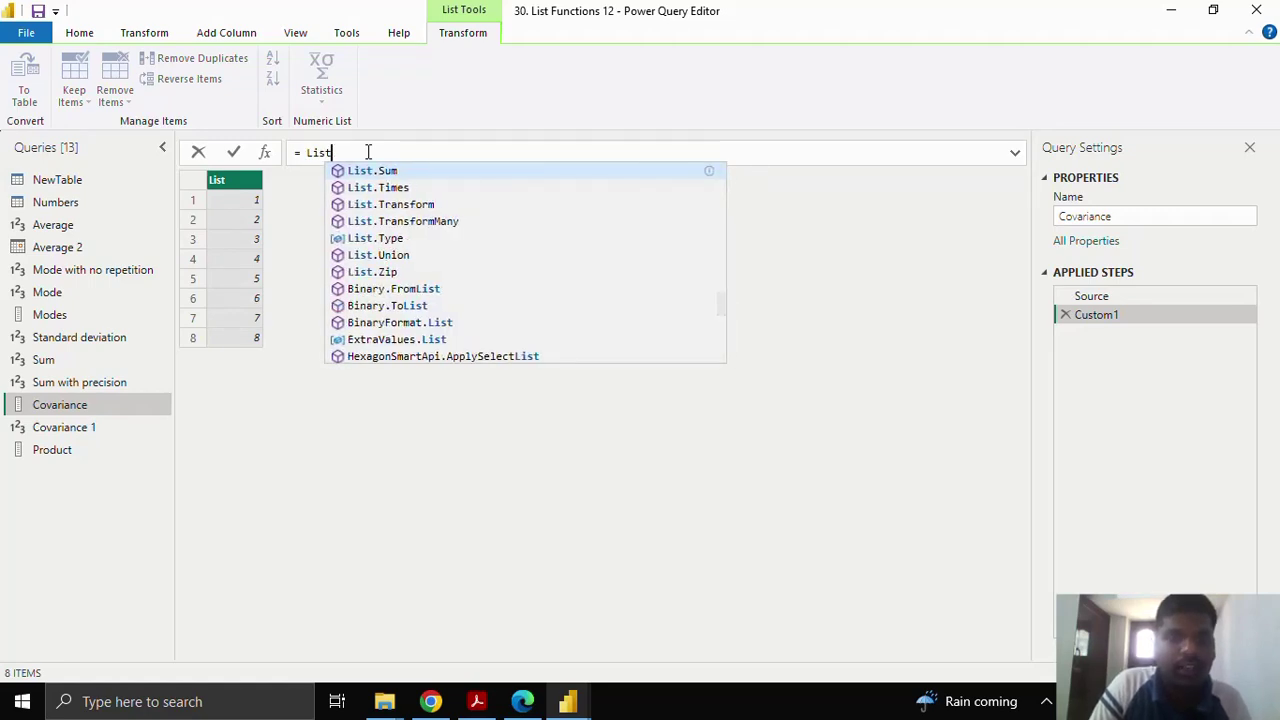
type(".C")
key("Tab")
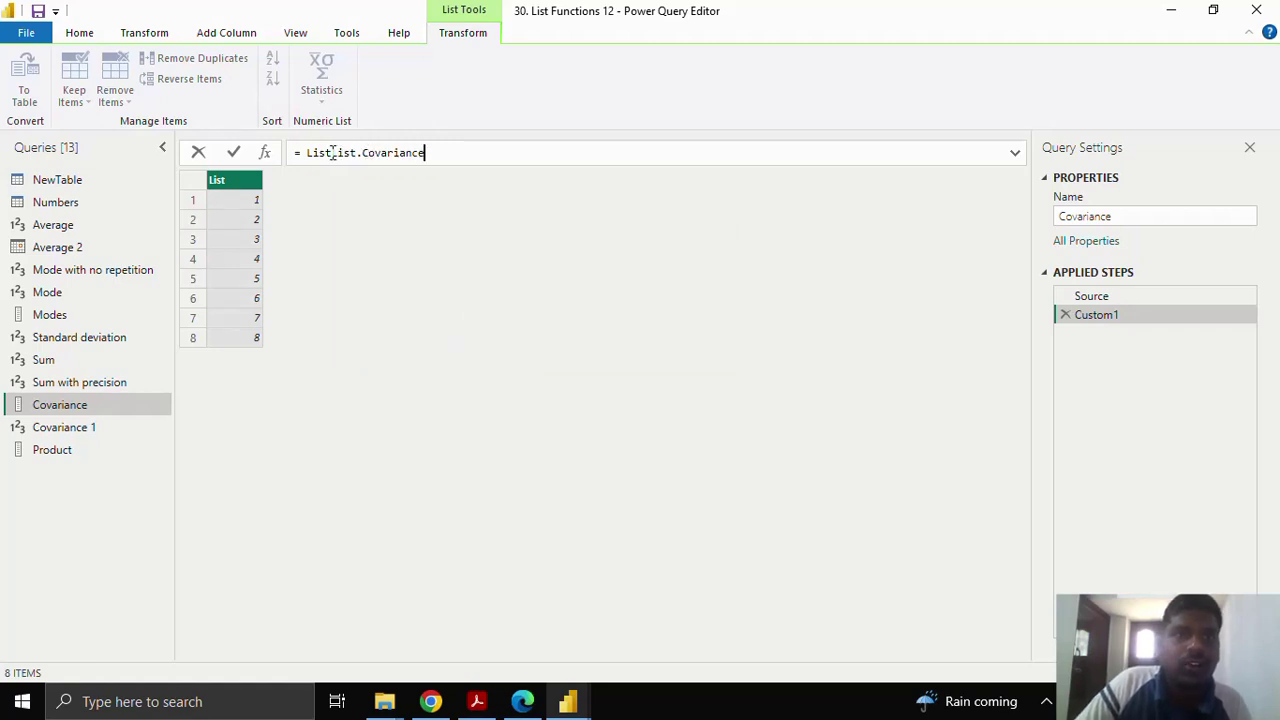
left_click_drag(333, 152, 305, 152)
key("BackSpace")
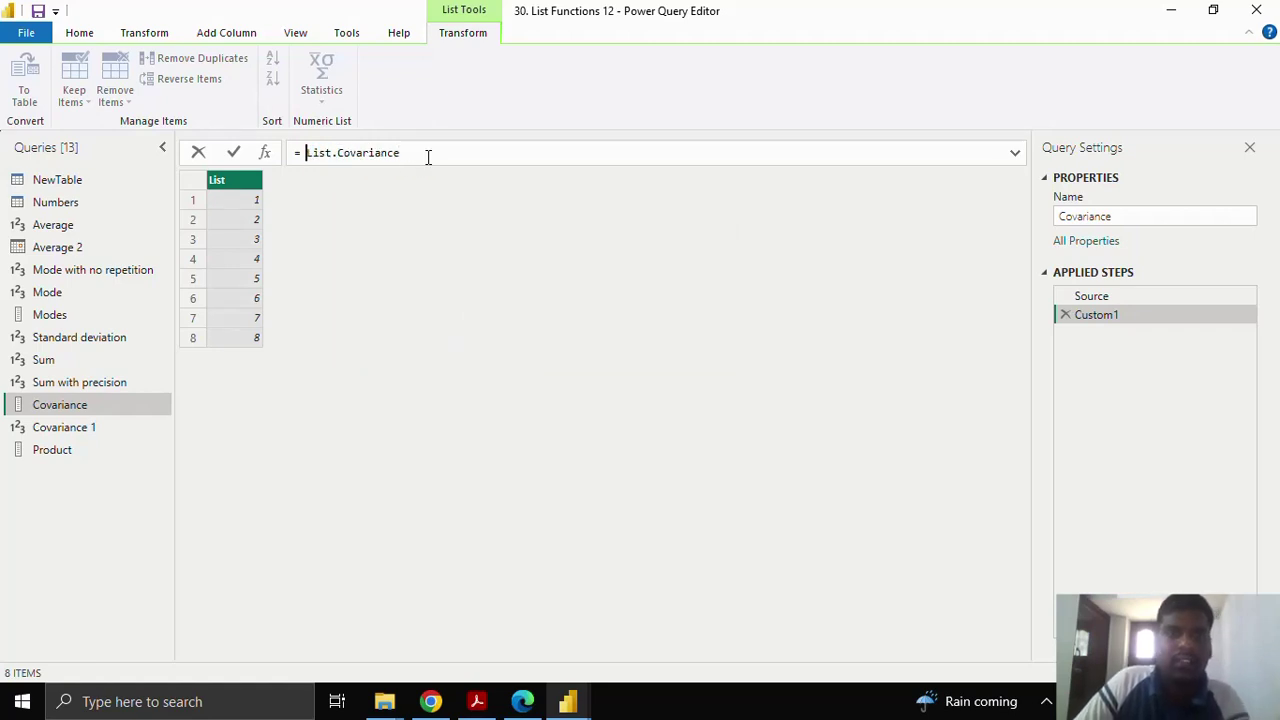
- Complete the Covariance query's custom step as = List.Covariance(Source,Source) and evaluate it
left_click(428, 156)
type("(")
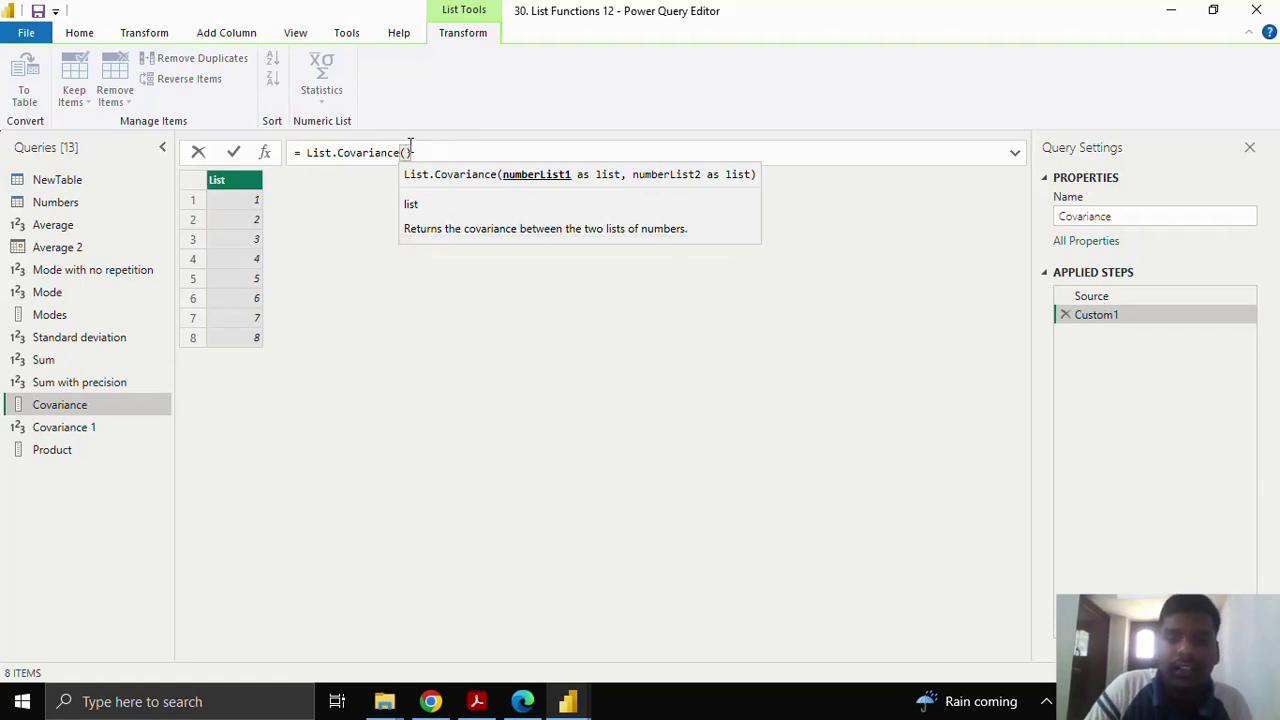
type("Source,")
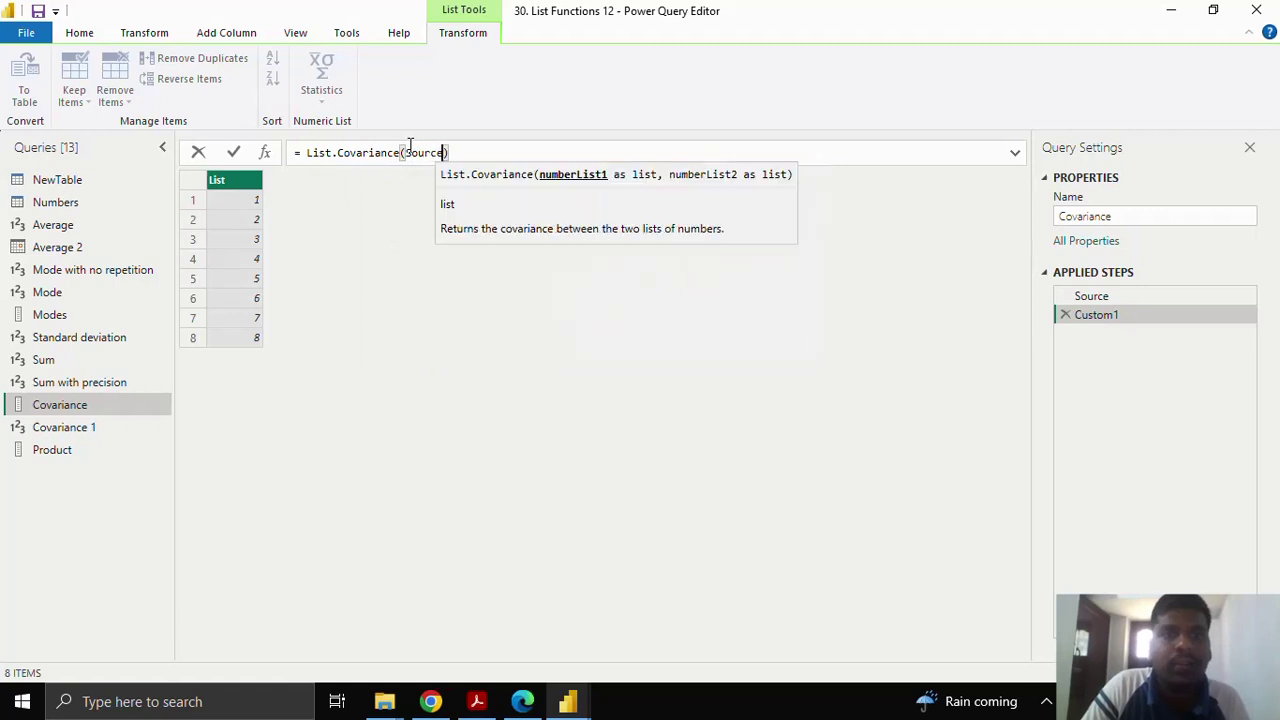
type("Source")
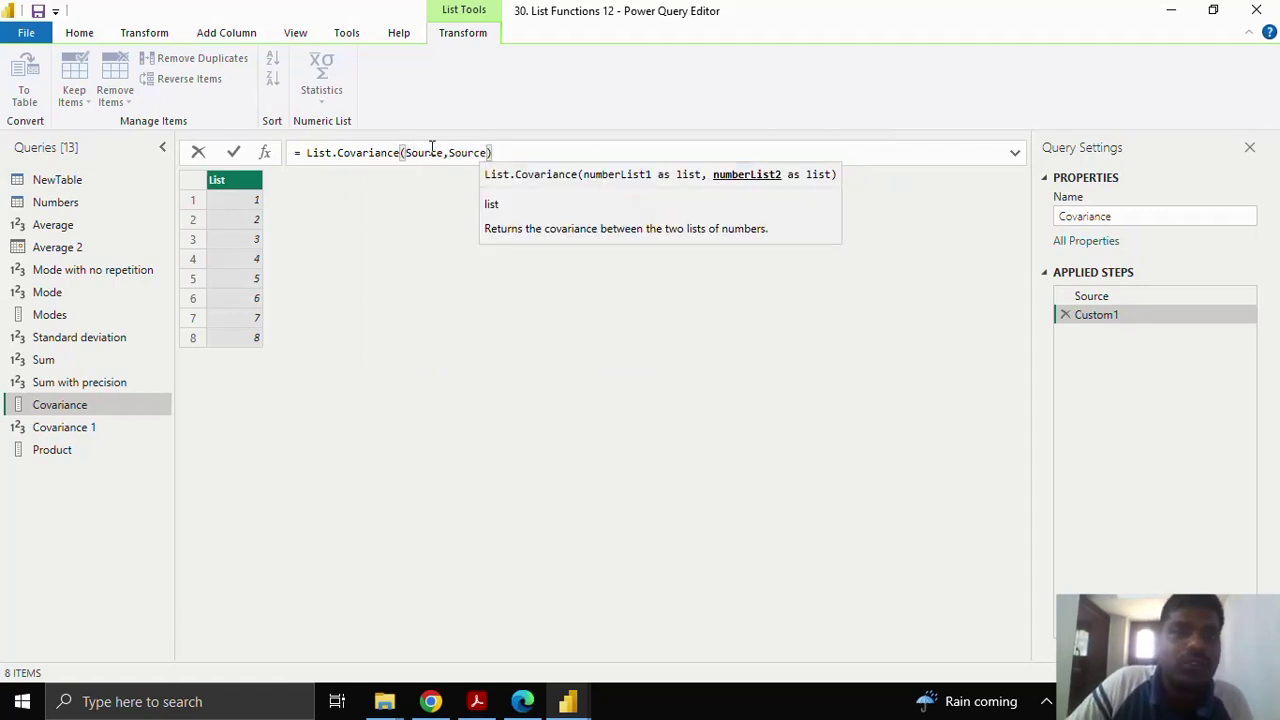
left_click(503, 153)
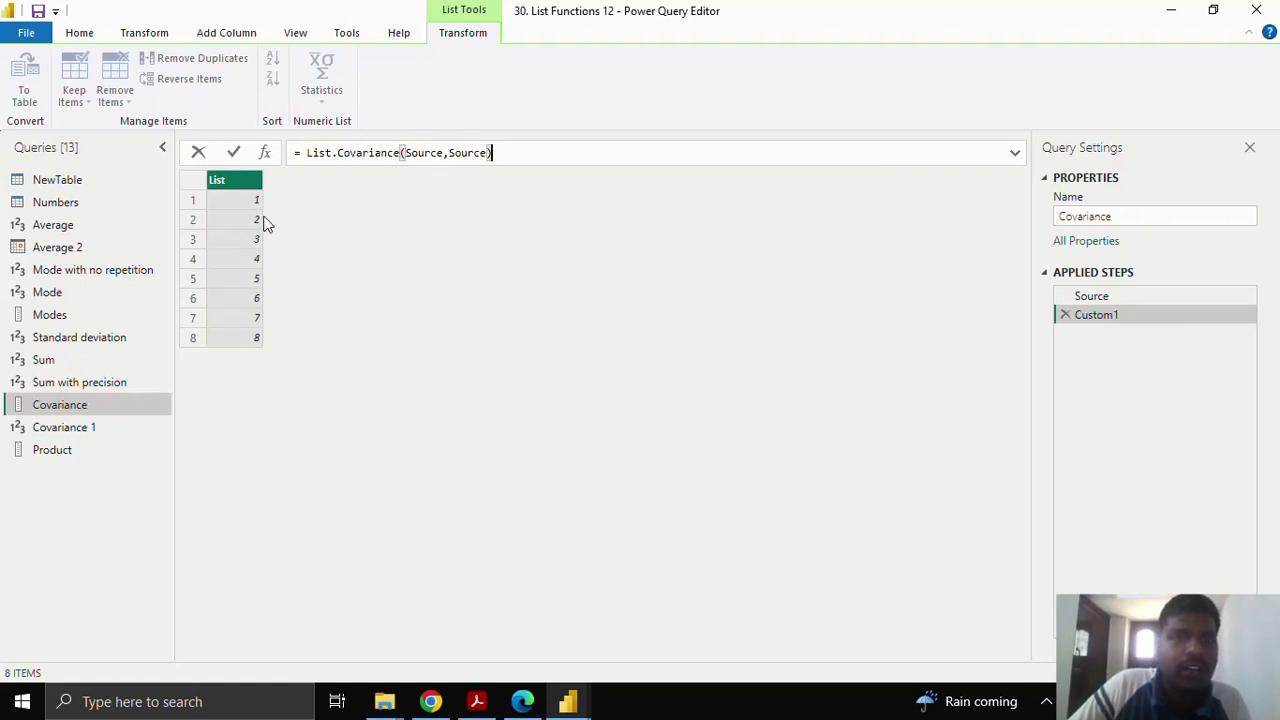
left_click(233, 153)
left_click(195, 181)
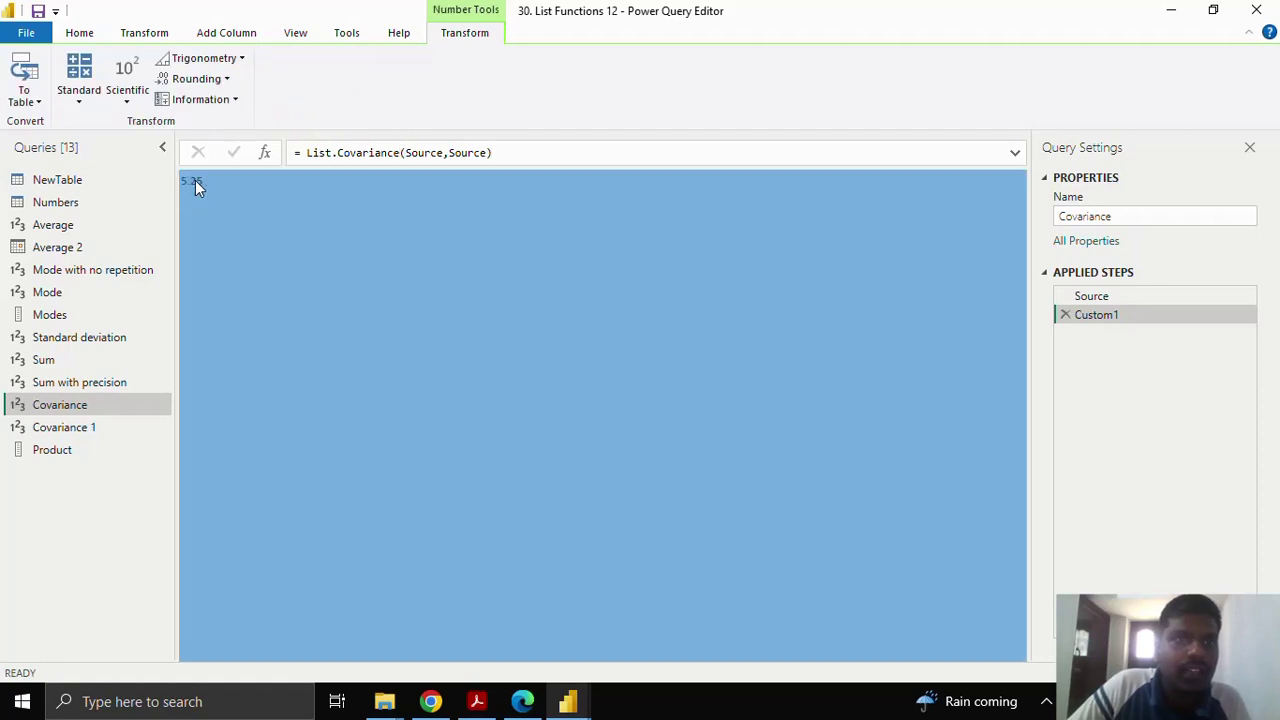
double_click(204, 180)
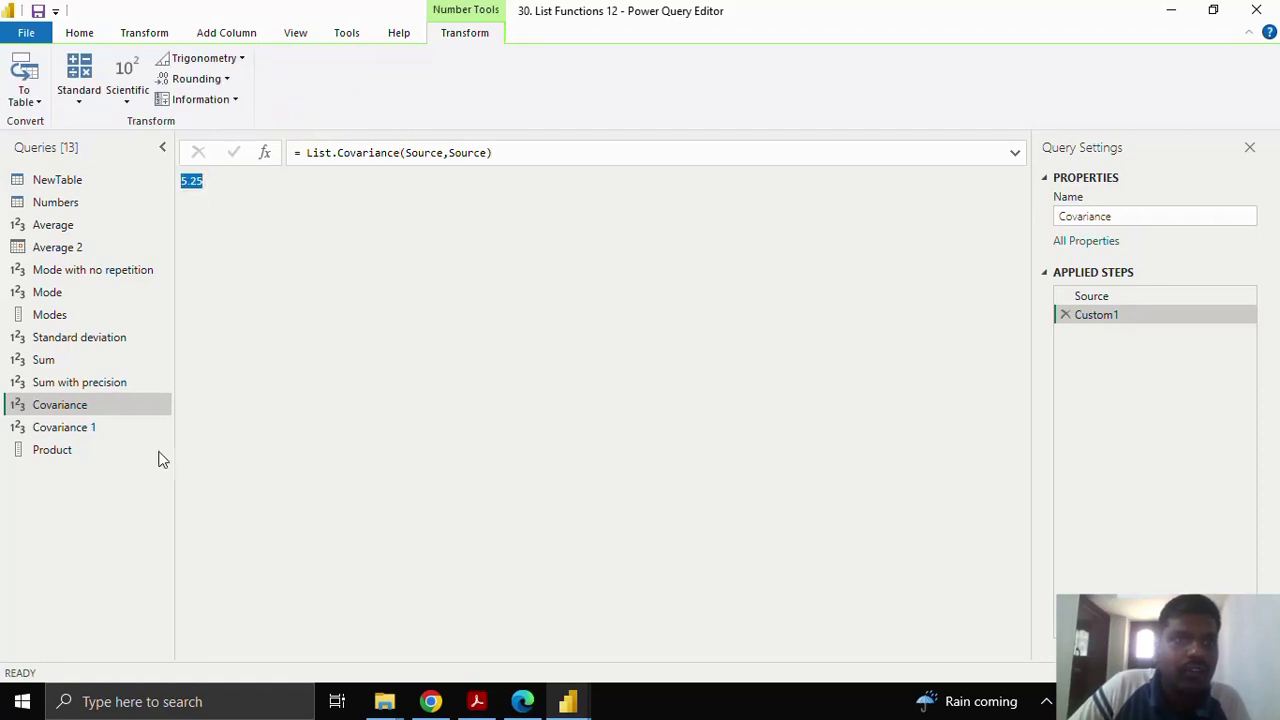
- Examine the two lists in the Covariance 1 query's formula and the covariance they return
left_click(119, 427)
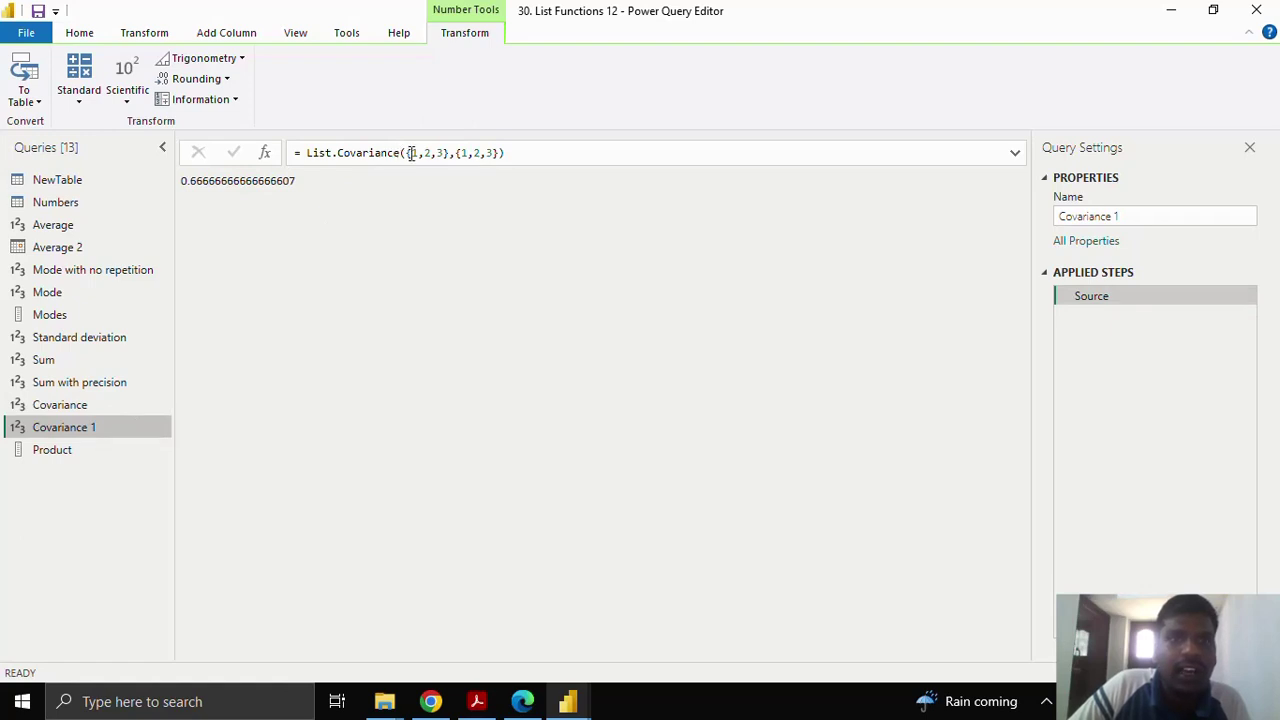
left_click_drag(410, 153, 444, 153)
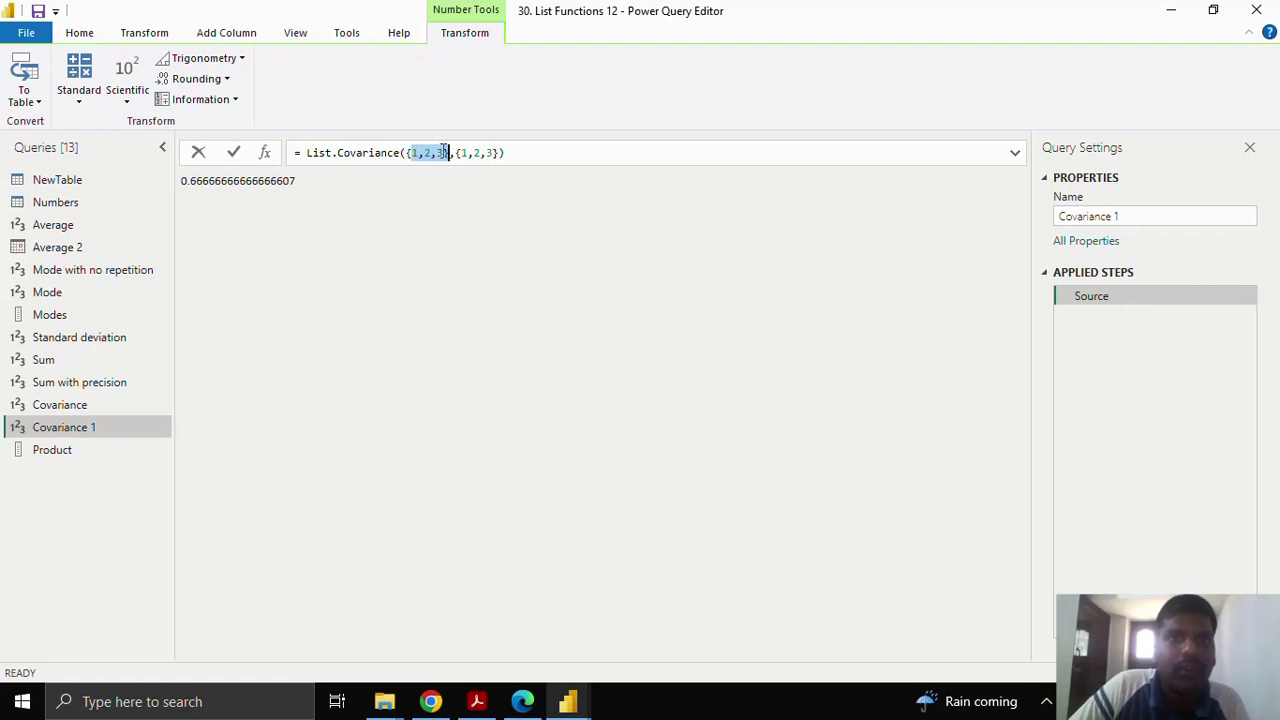
left_click_drag(449, 153, 500, 152)
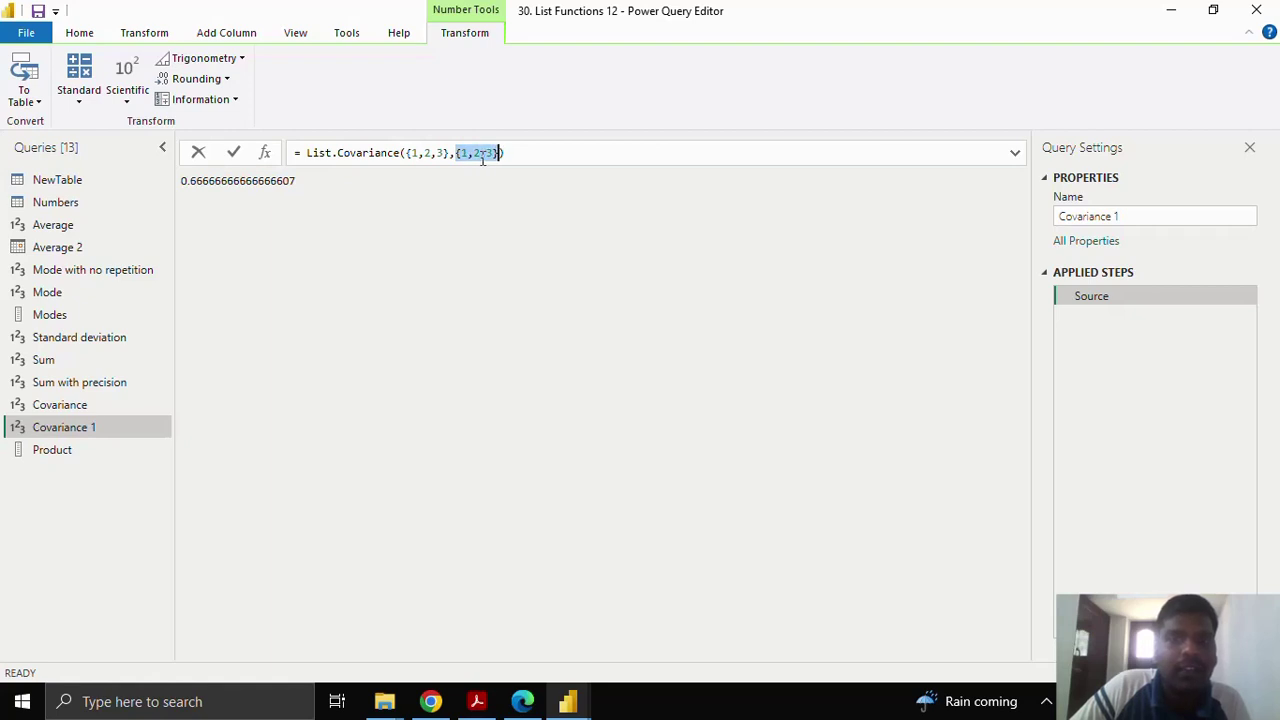
left_click(509, 152)
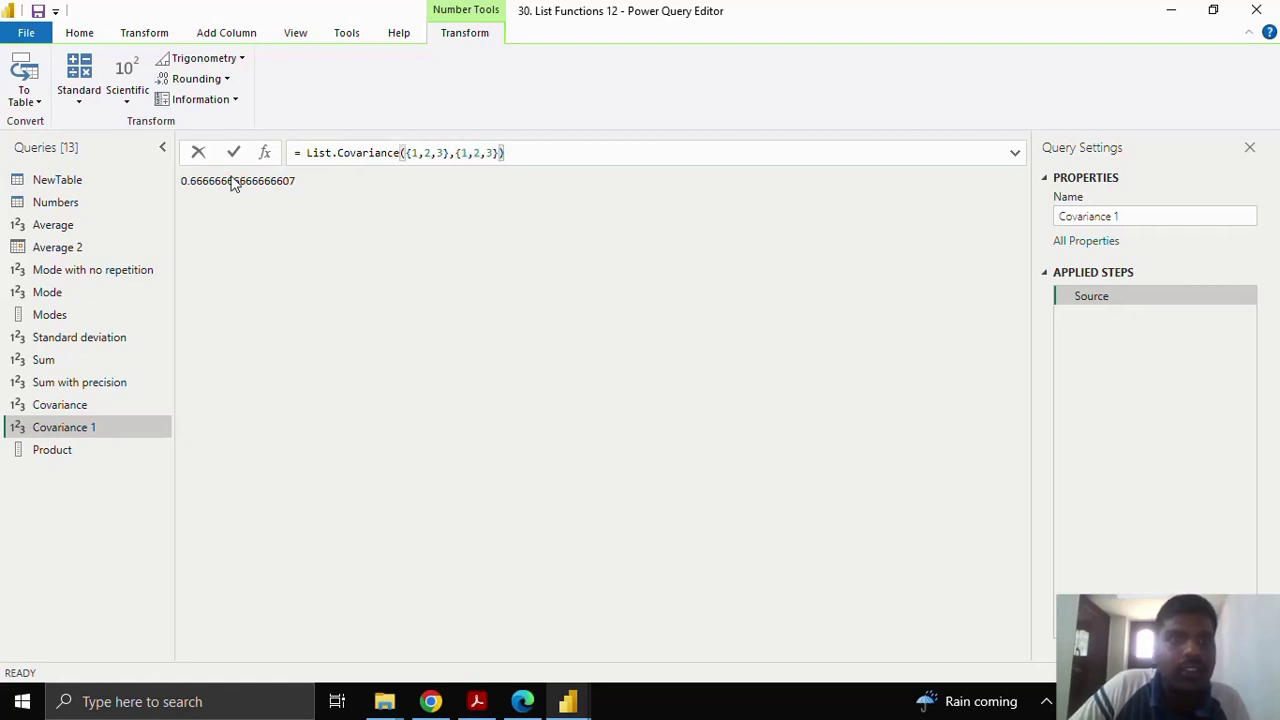
left_click(186, 185)
key("ctrl+a")
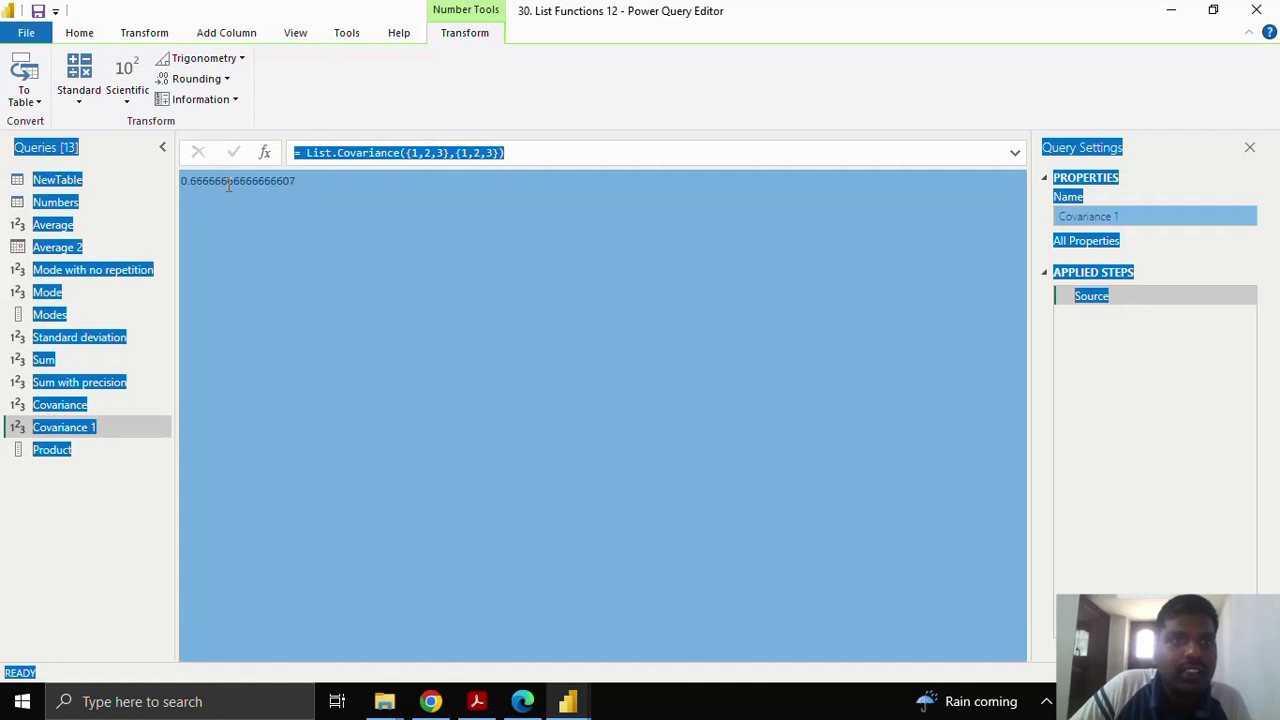
left_click(295, 186)
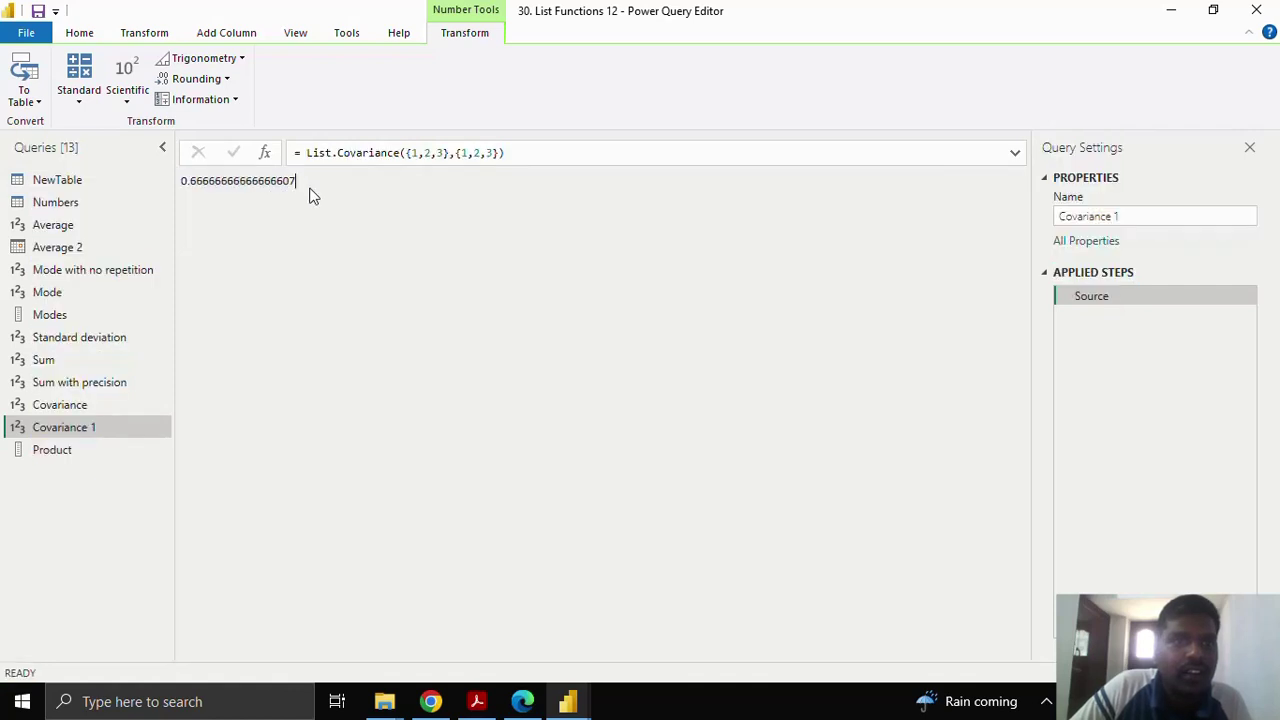
- Add a custom step to the Product query that multiplies its list with = List.Product(Source)
left_click(116, 450)
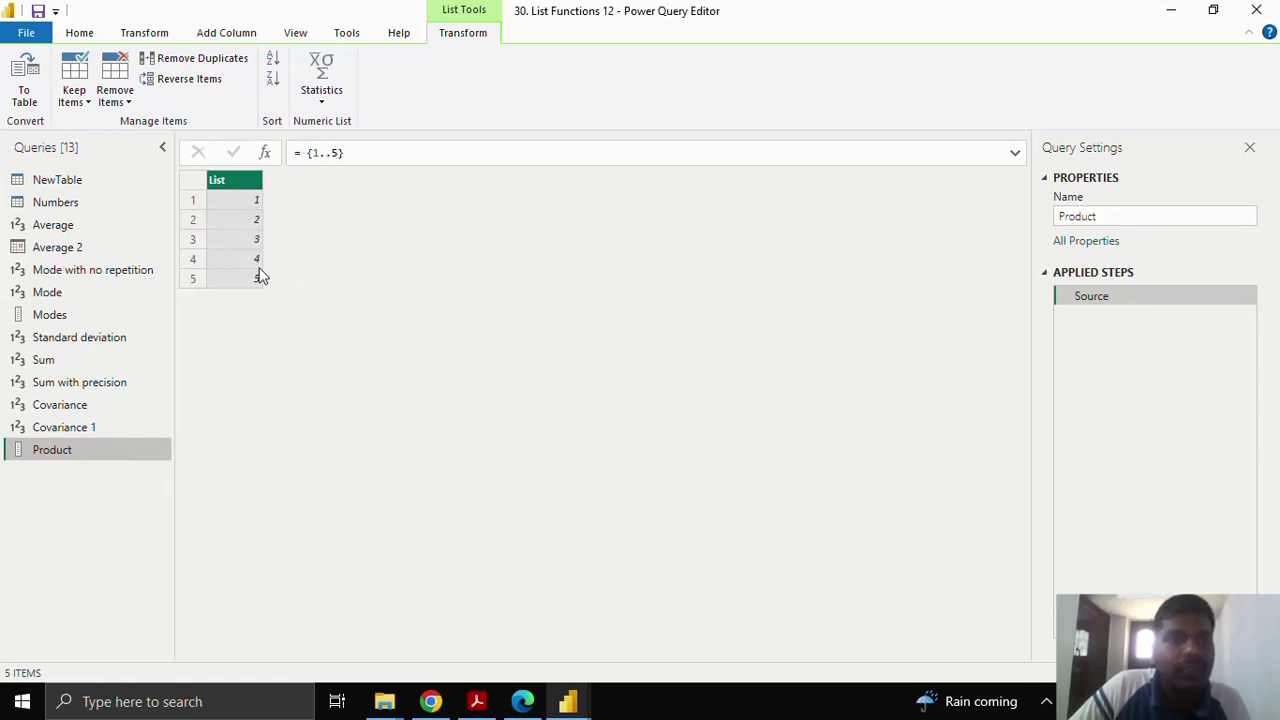
left_click(265, 153)
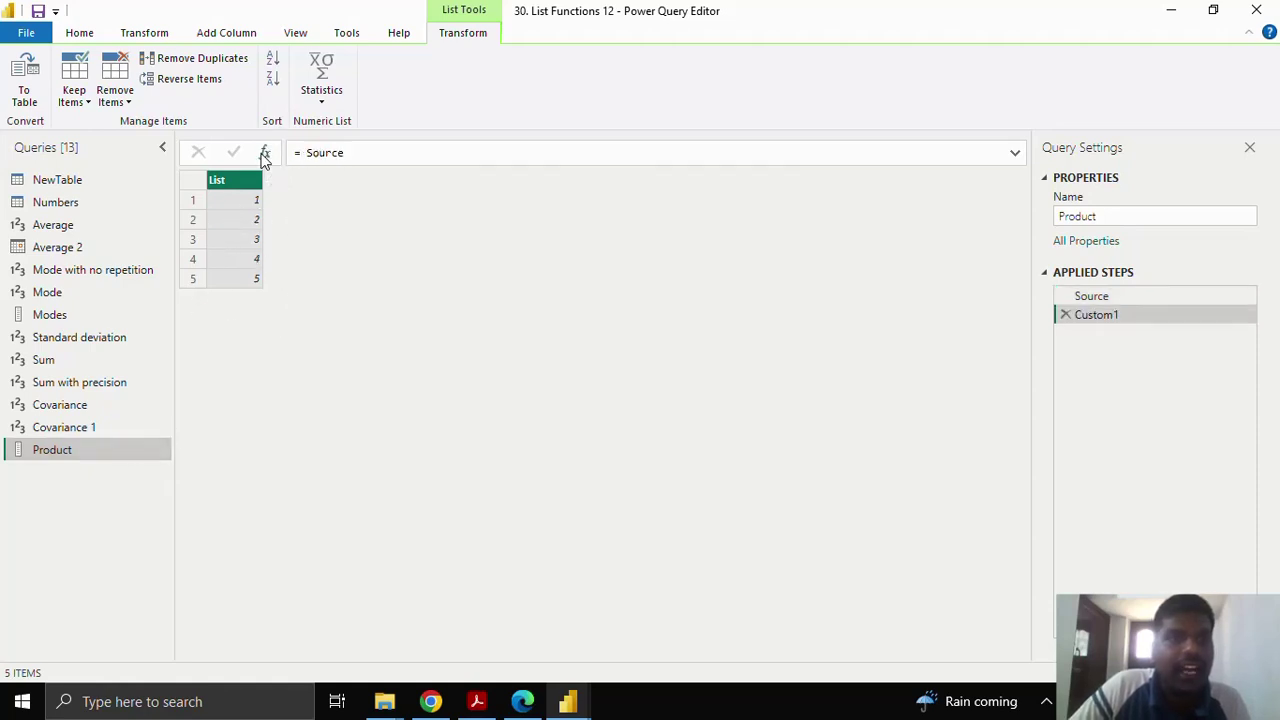
left_click_drag(301, 152, 365, 153)
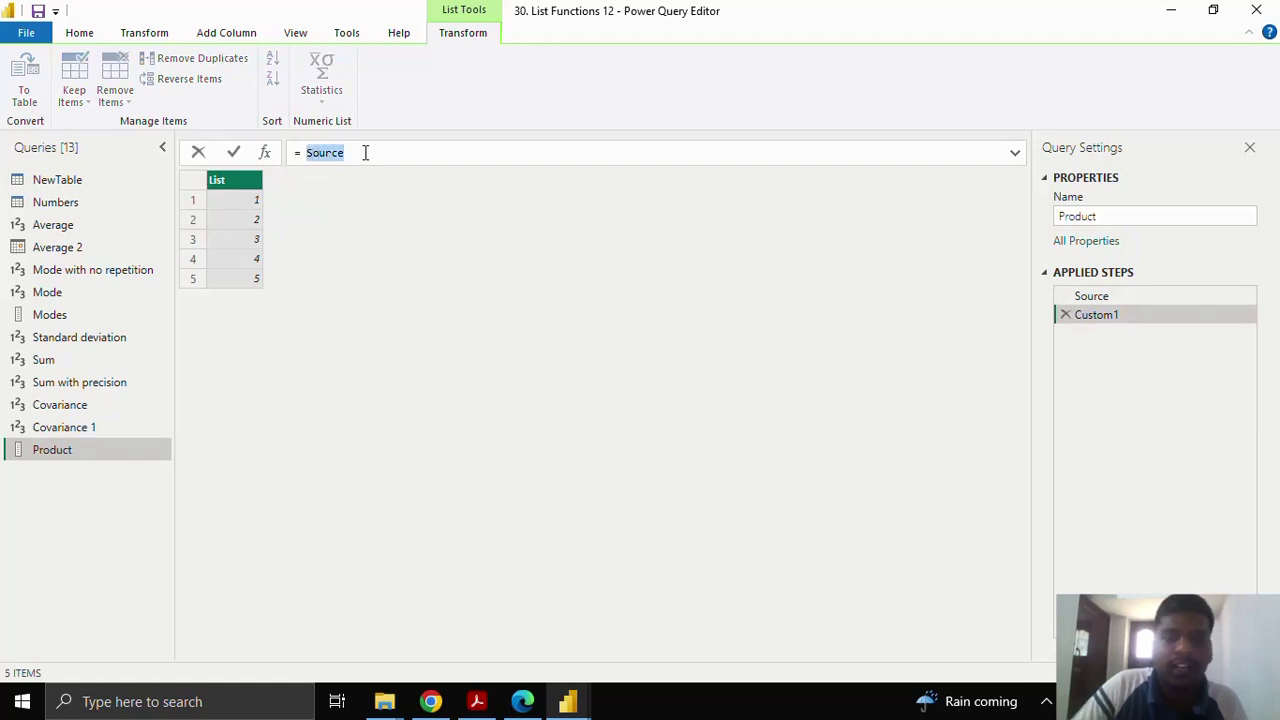
type("Prod")
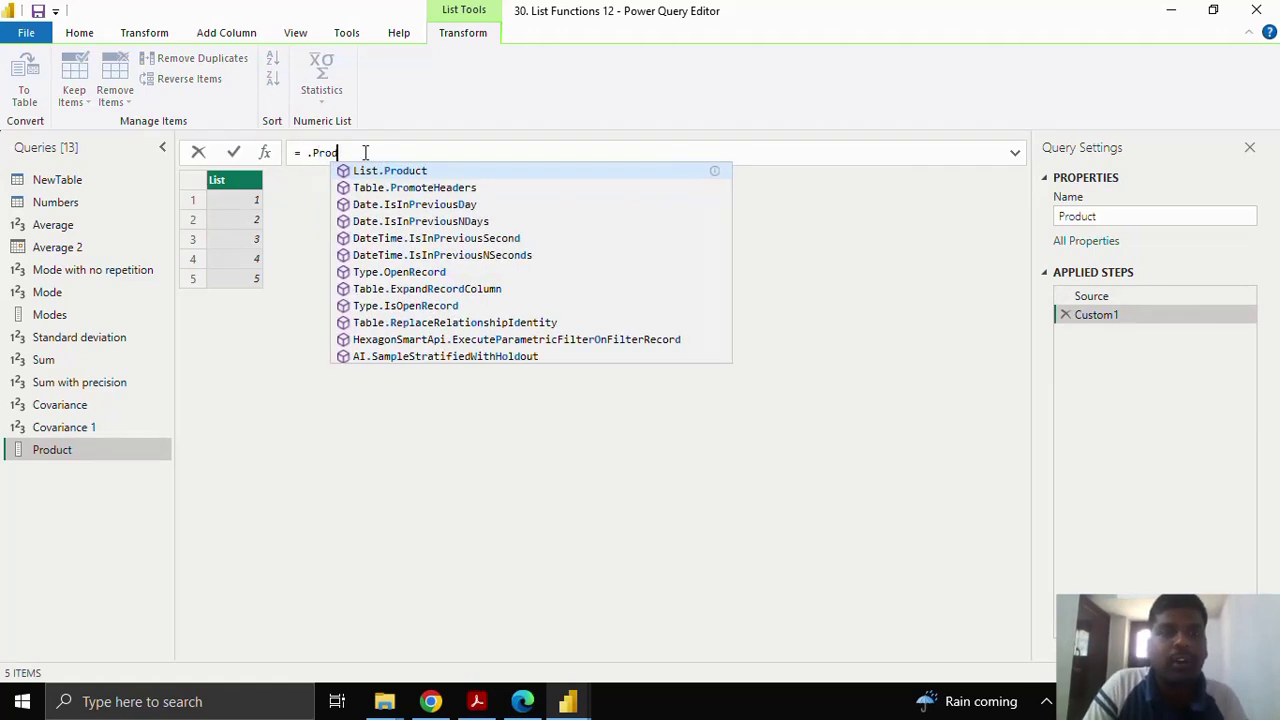
key("Tab")
type("(")
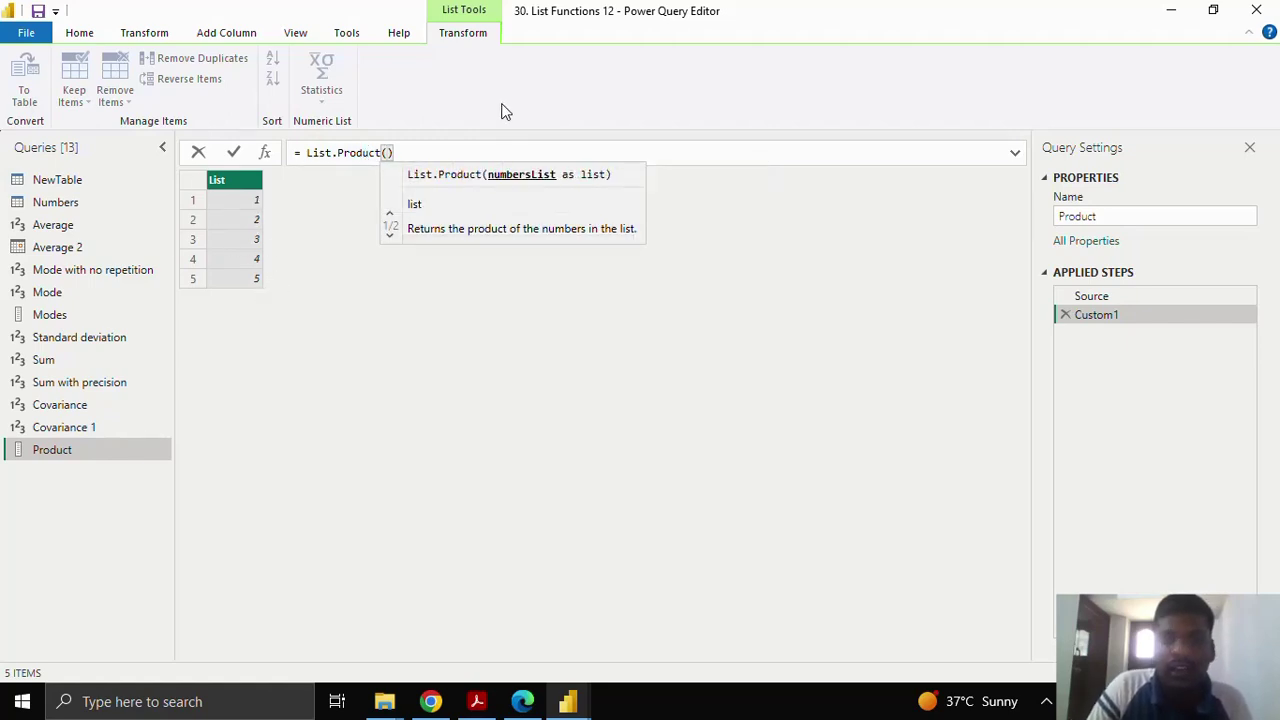
type("Source")
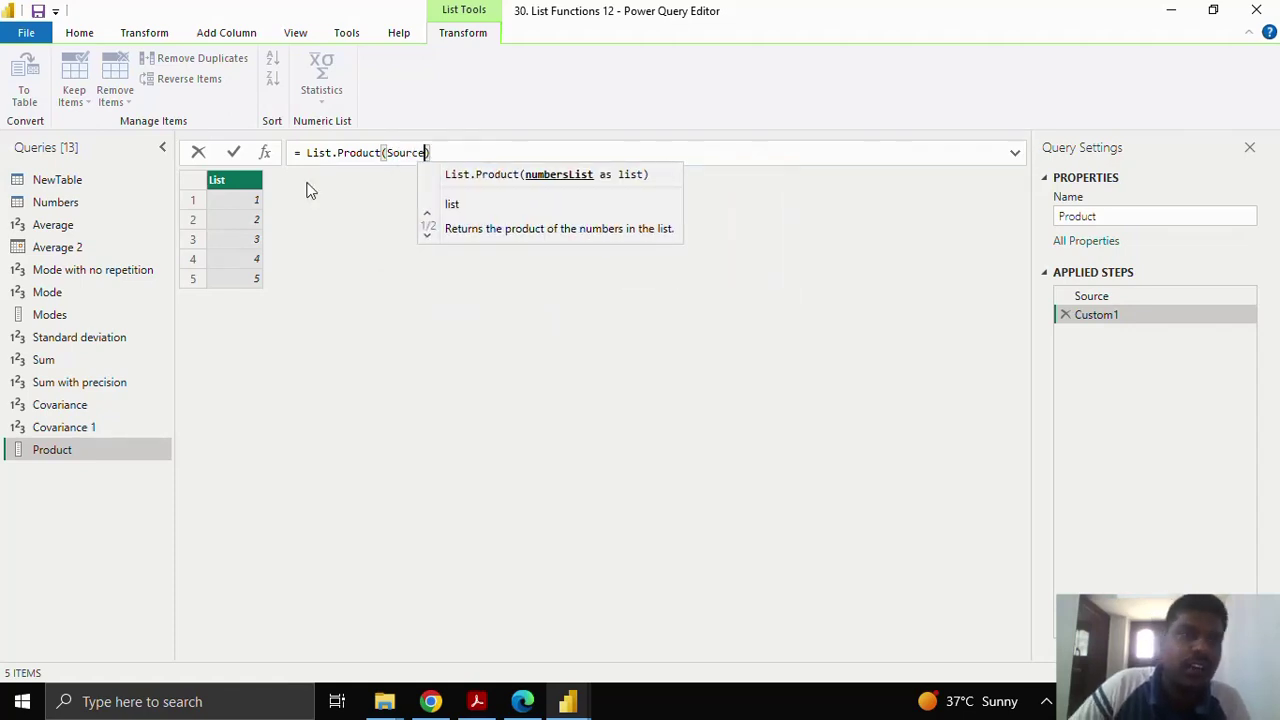
left_click(233, 152)
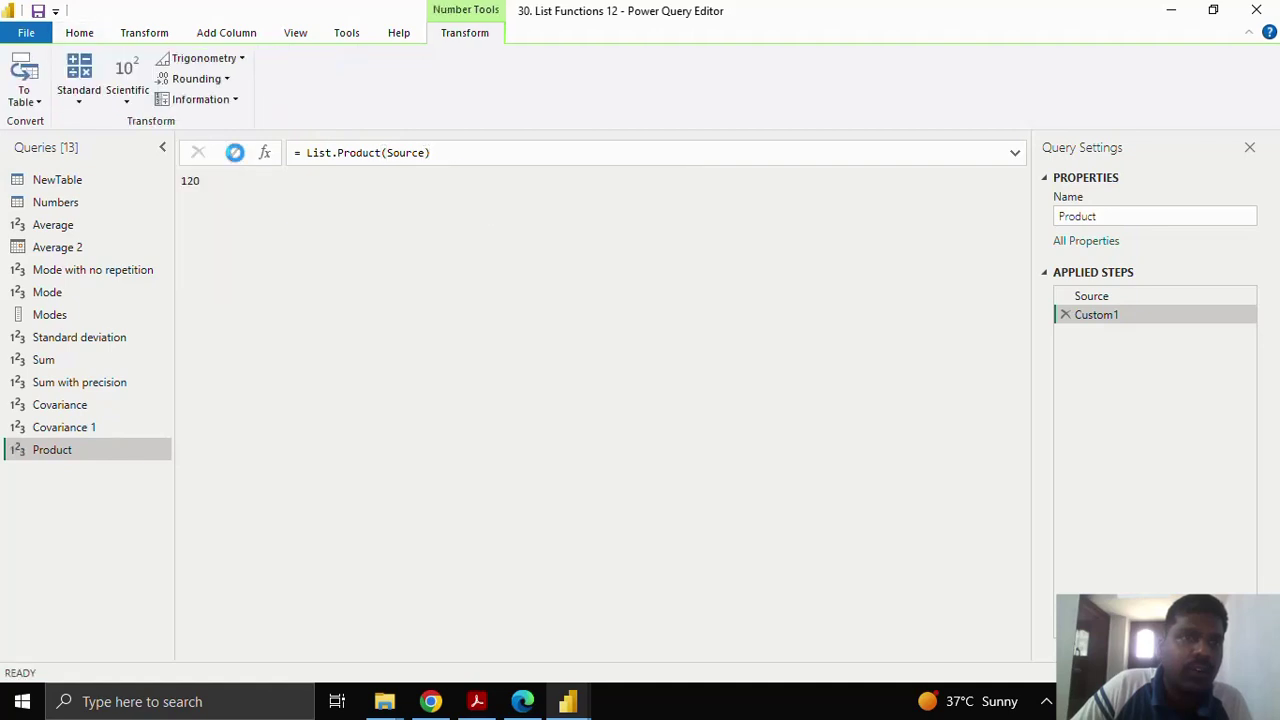
left_click(186, 180)
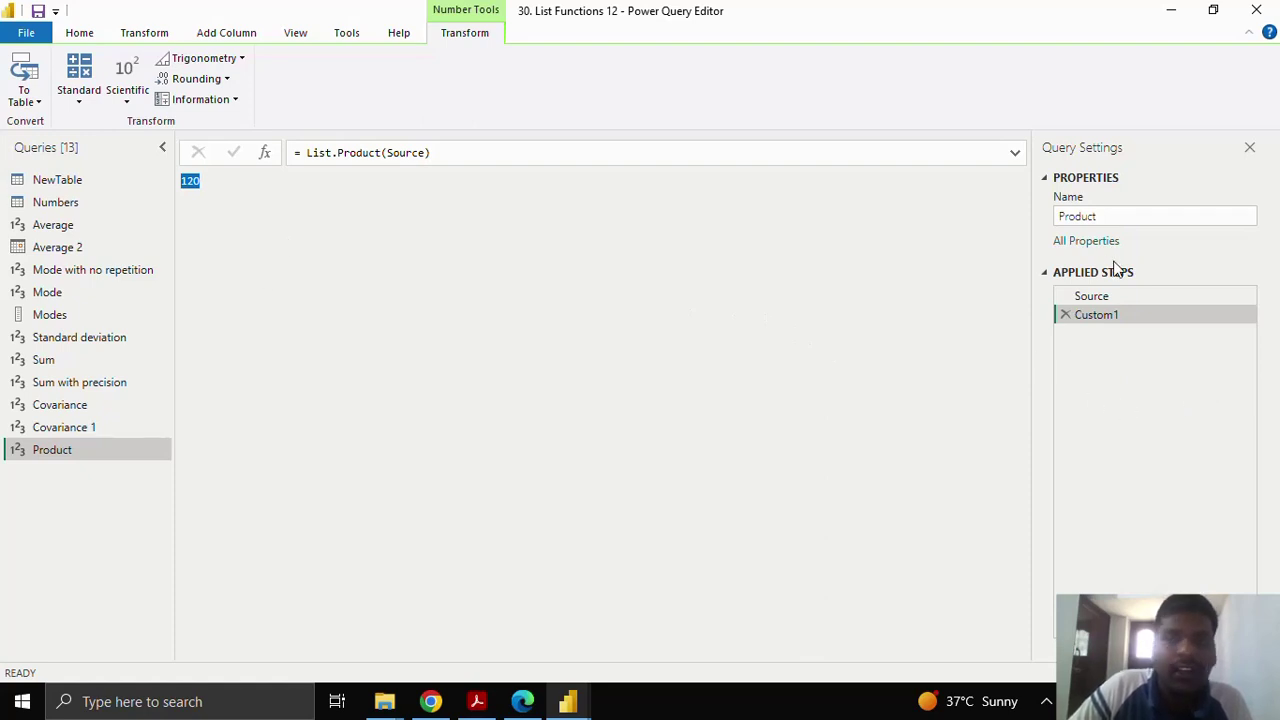
- Extend the Product query's source list to = {1..5,10,37,8} and check the product in its custom step against the list
left_click(1091, 298)
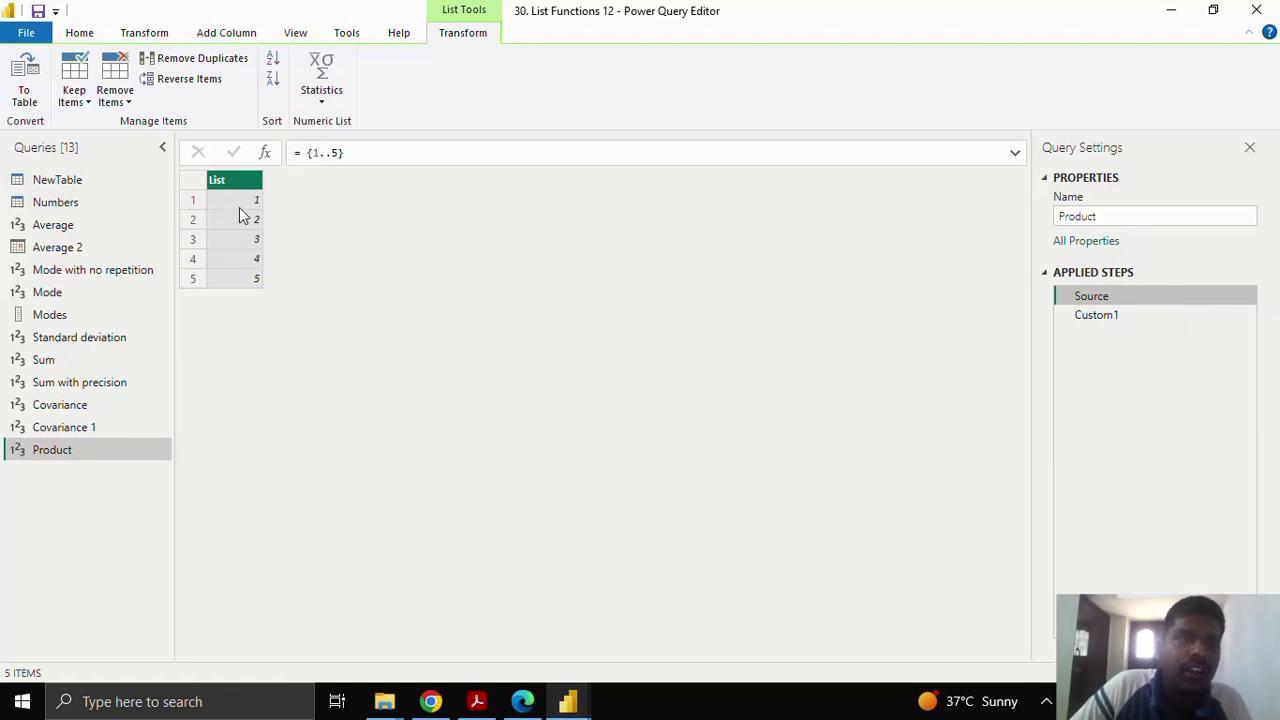
left_click(339, 152)
left_click_drag(306, 152, 345, 152)
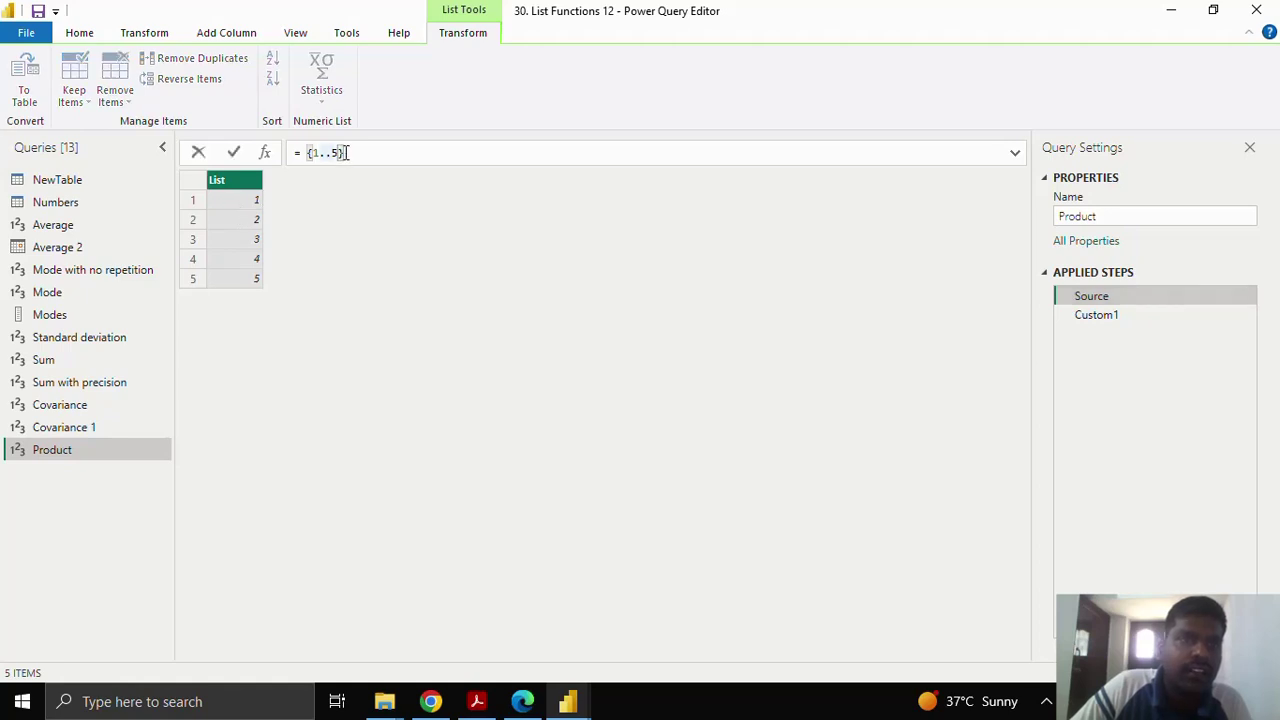
left_click(341, 152)
type(",")
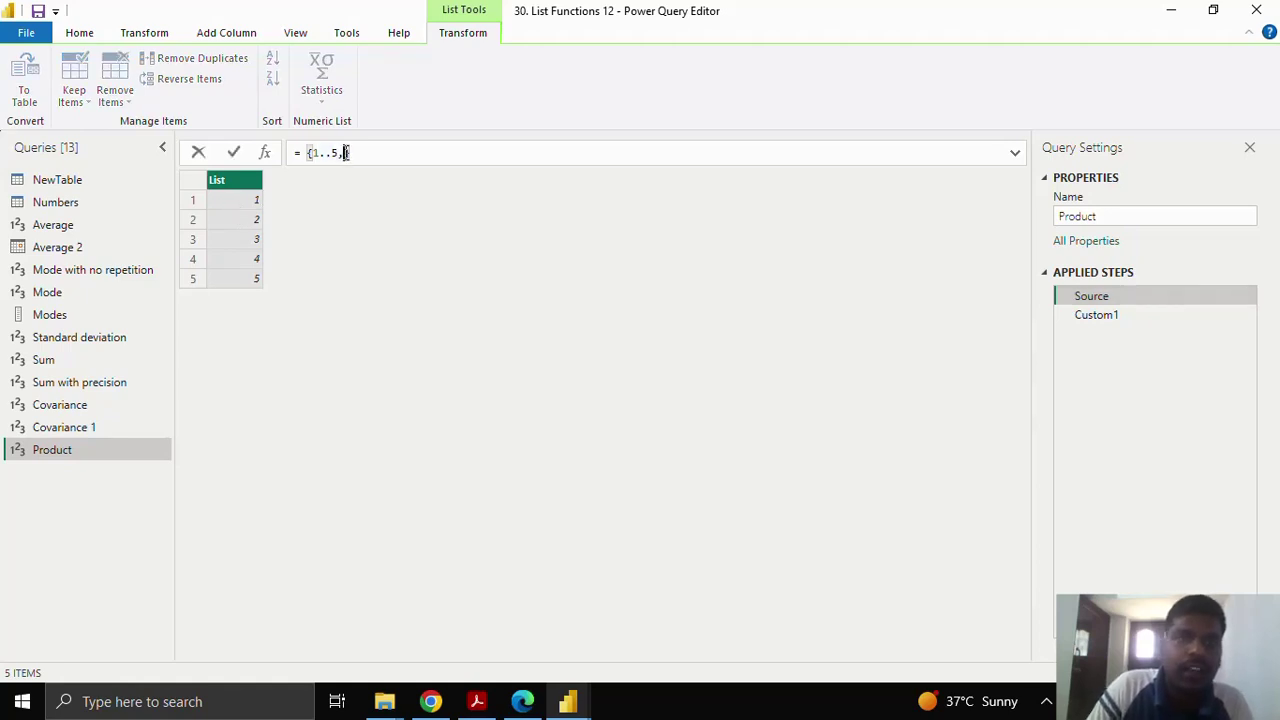
type("10,")
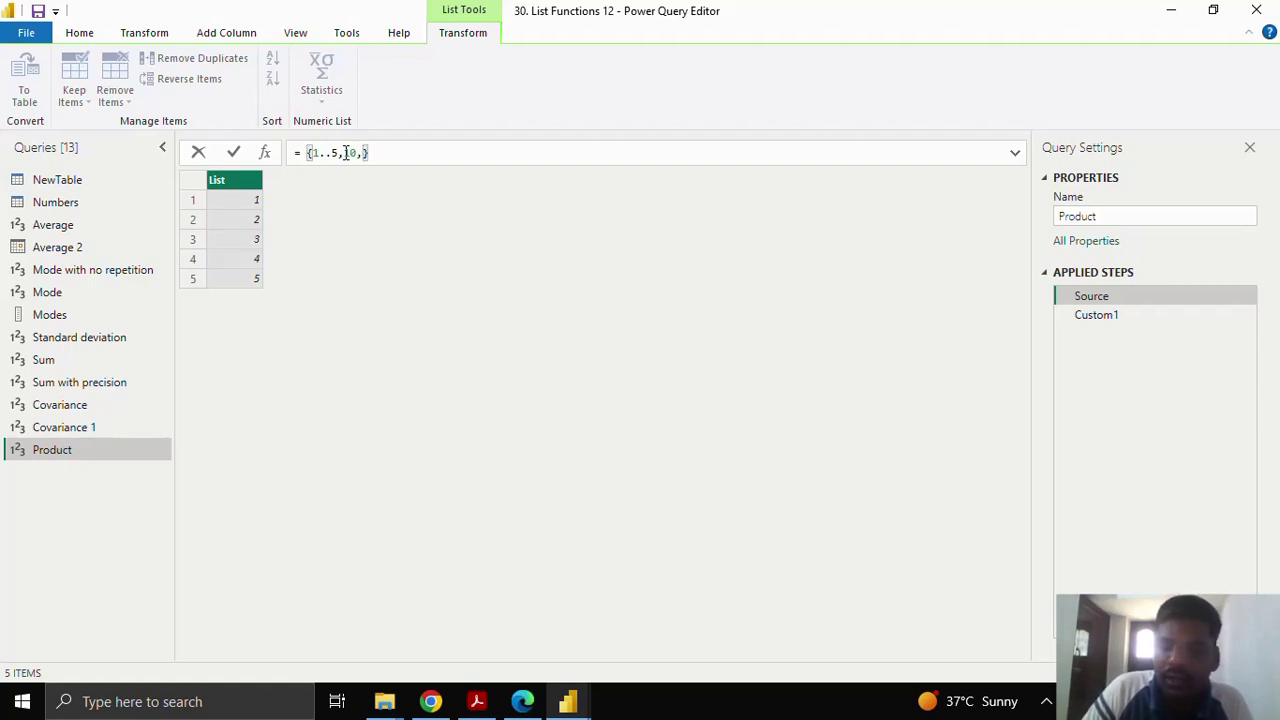
type("37")
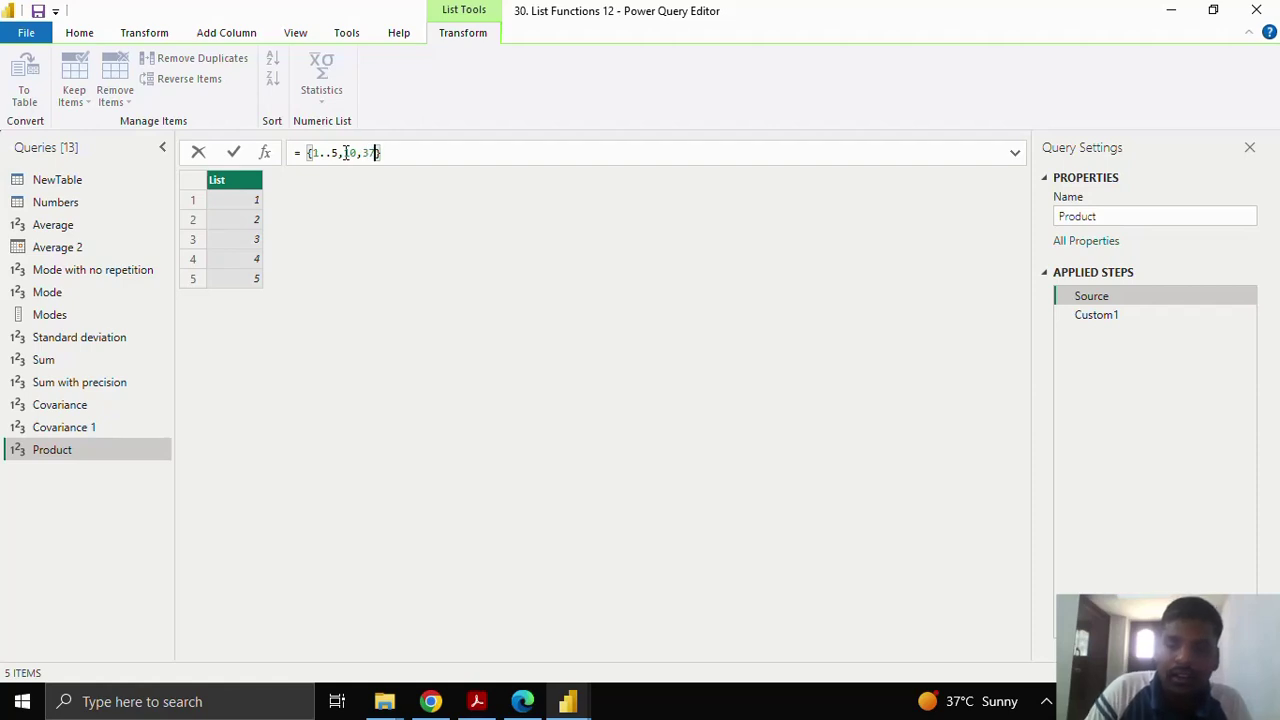
type(",")
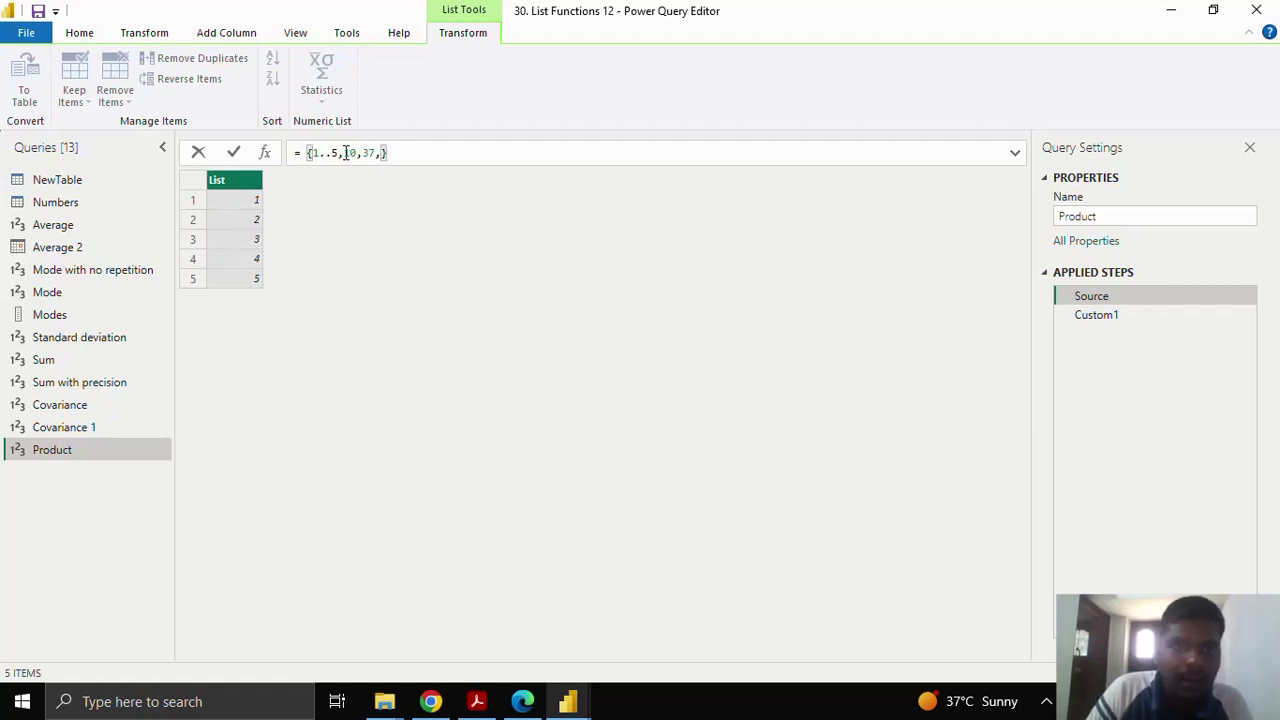
type("8")
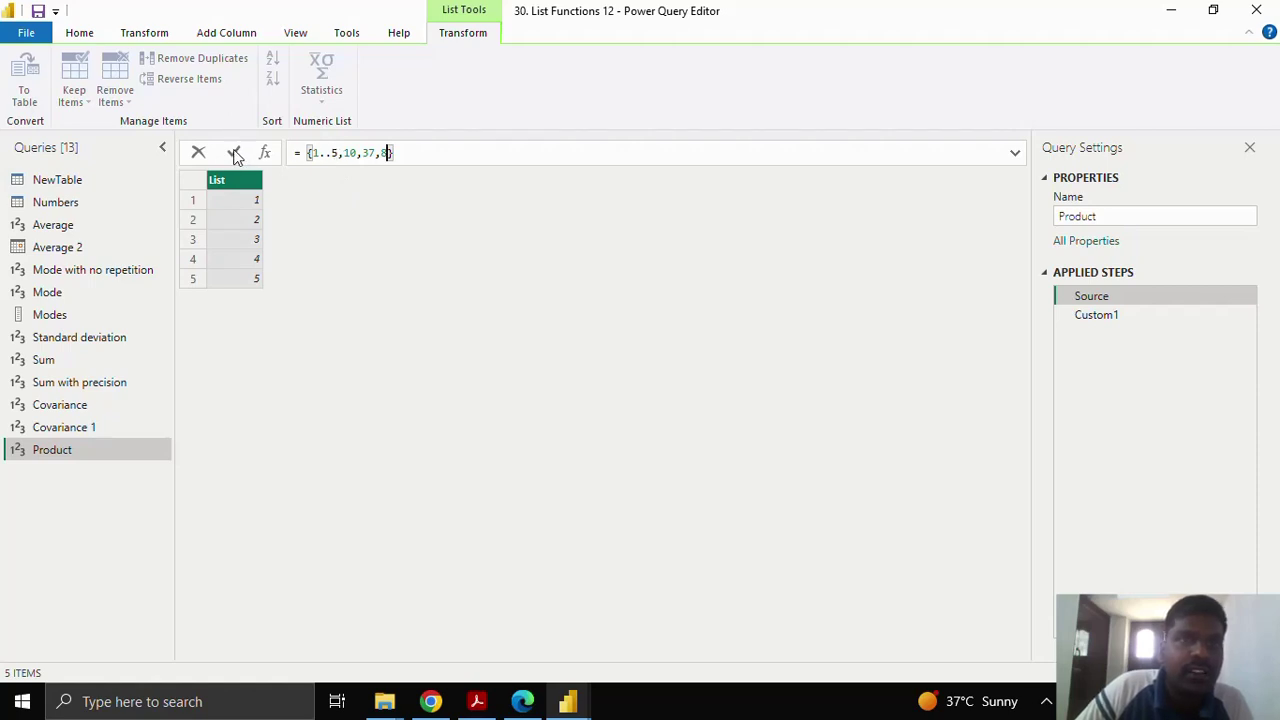
key("Return")
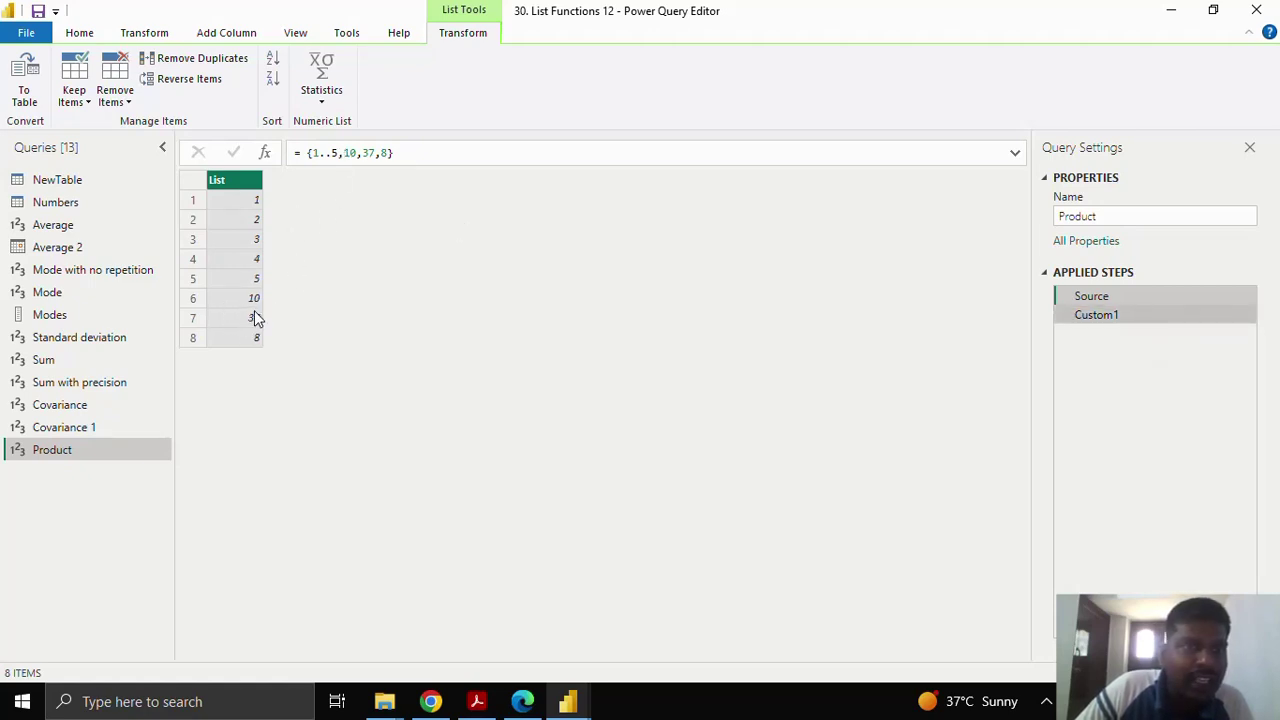
left_click(1100, 315)
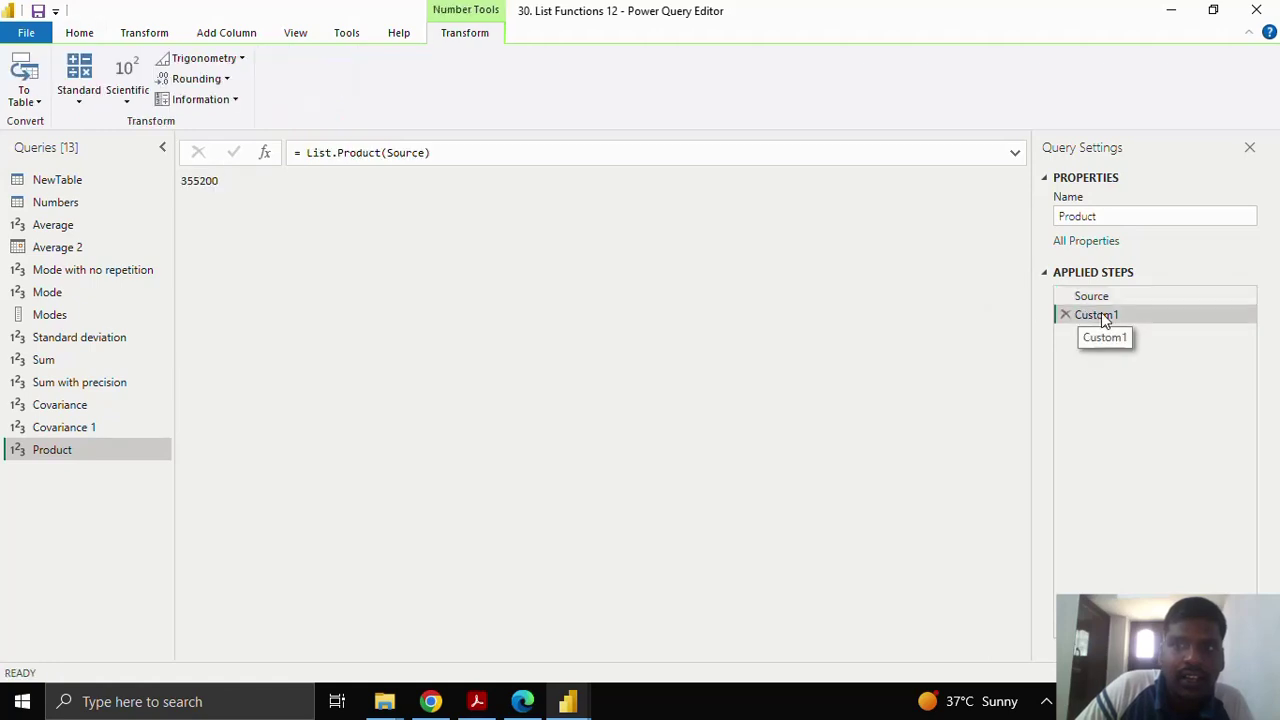
left_click_drag(182, 178, 234, 178)
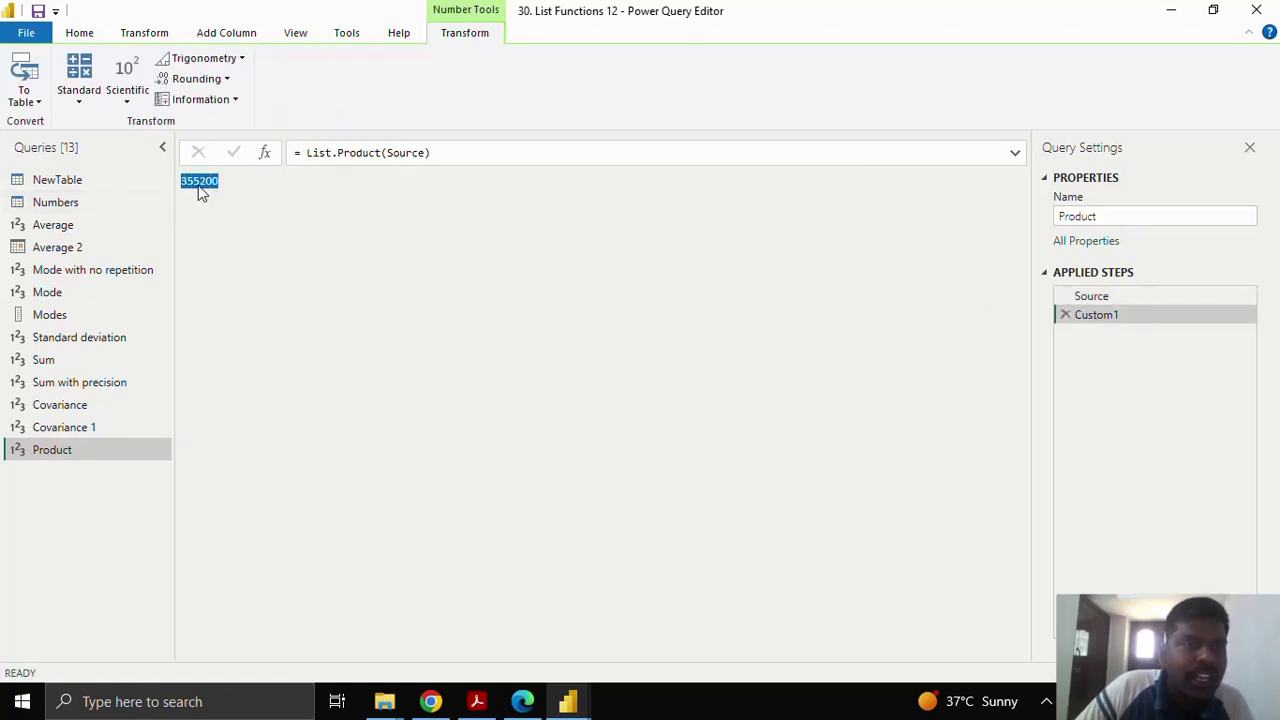
left_click(1101, 296)
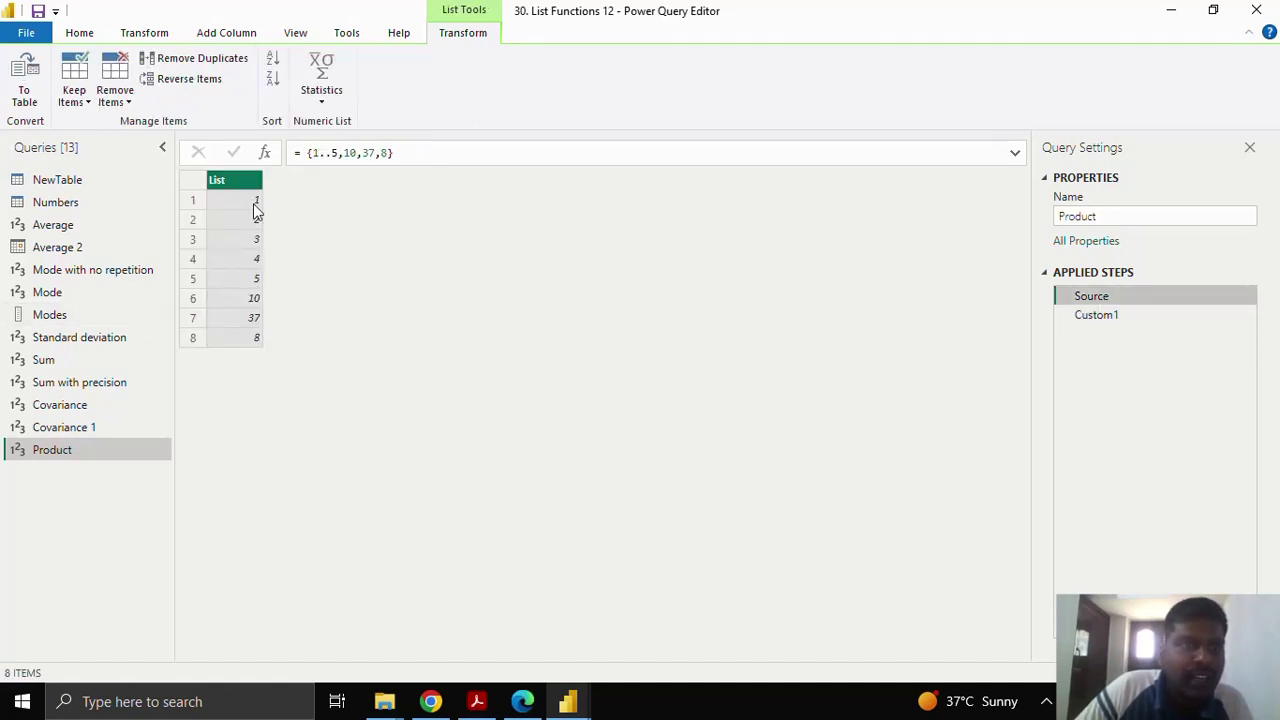